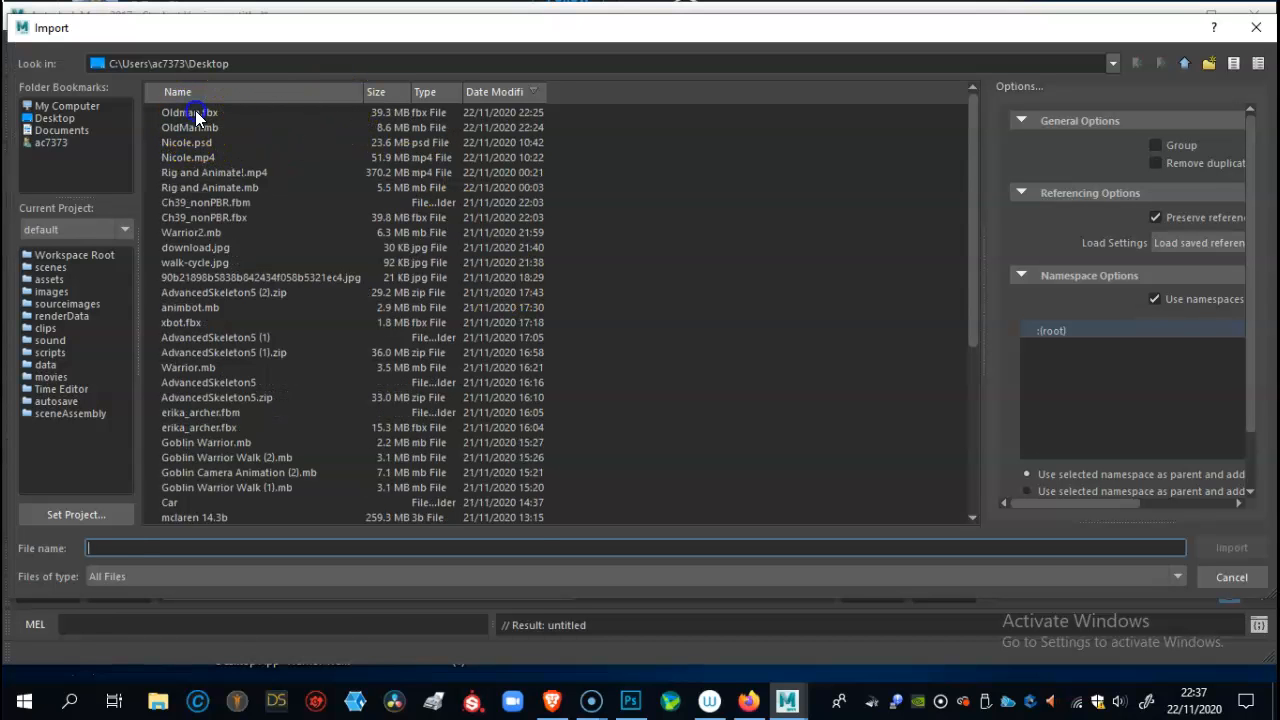
Import Oldman.fbx into the scene and show the character with its textures in the perspective view.
{"action": "left_click", "coordinate": [197, 114]}
{"action": "left_click", "coordinate": [1222, 548]}
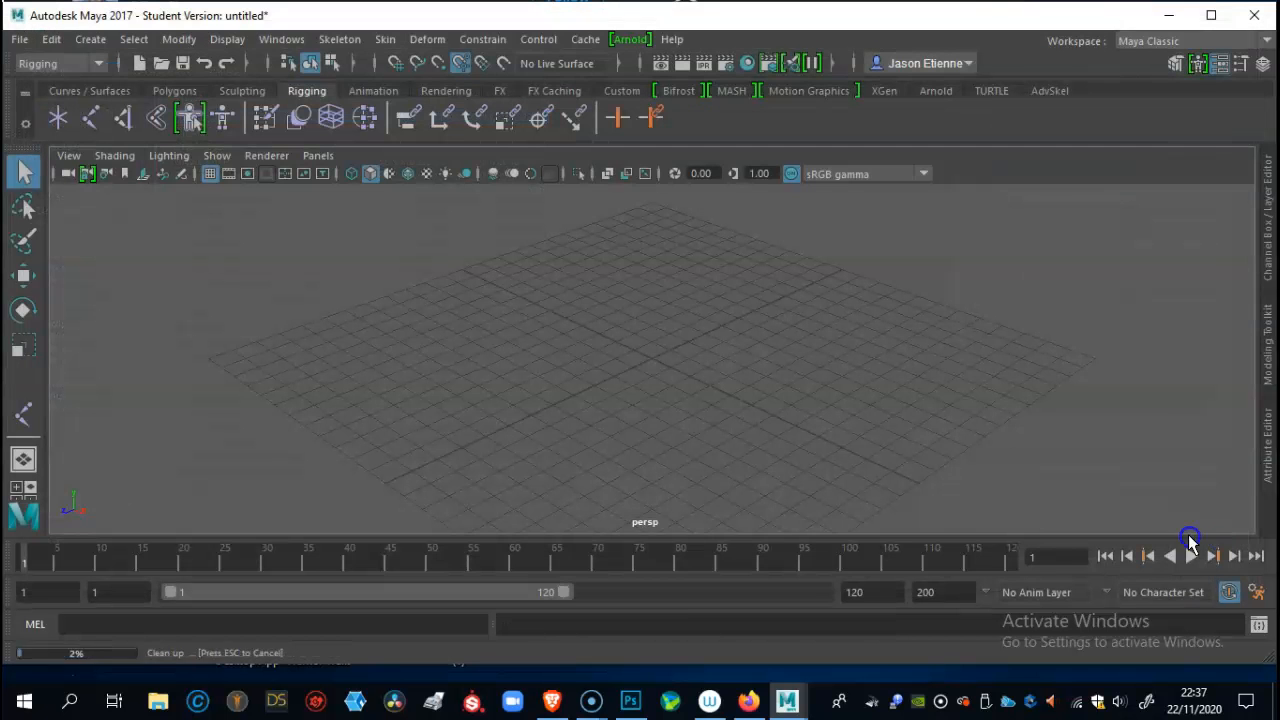
{"action": "left_click", "coordinate": [670, 314]}
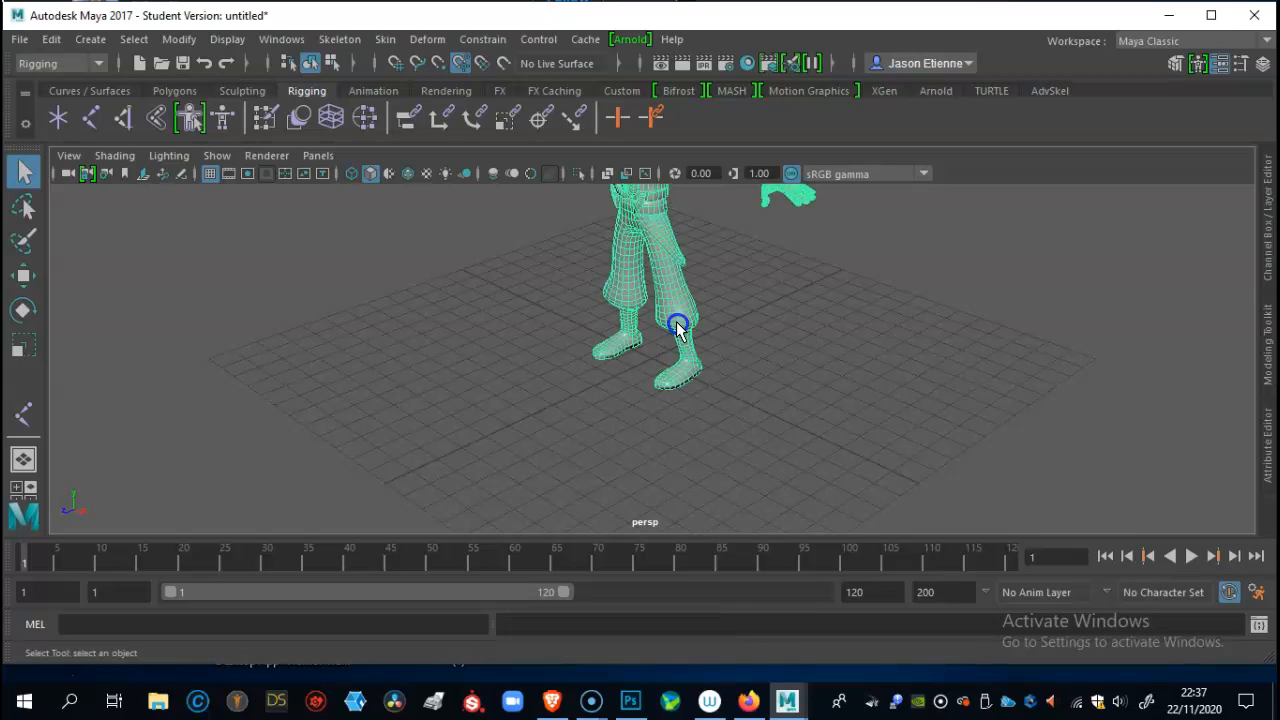
{"action": "left_click", "coordinate": [688, 378]}
{"action": "key", "text": "6"}
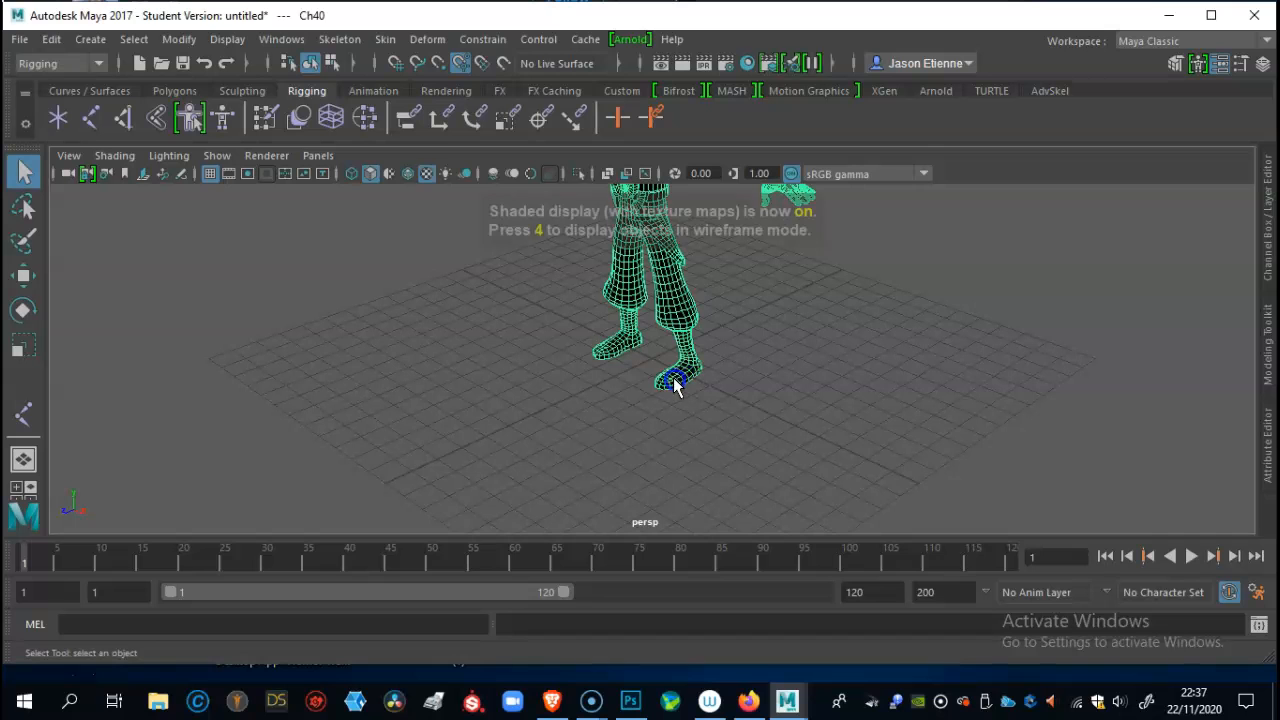
{"action": "left_click_drag", "start_coordinate": [770, 323], "coordinate": [717, 429], "text": "alt"}
{"action": "left_click", "coordinate": [716, 354]}
{"action": "mouse_move", "coordinate": [730, 308]}
{"action": "left_mouse_down", "text": "alt"}
{"action": "mouse_move", "coordinate": [737, 391]}
{"action": "mouse_move", "coordinate": [714, 336]}
{"action": "left_mouse_up", "text": "alt"}
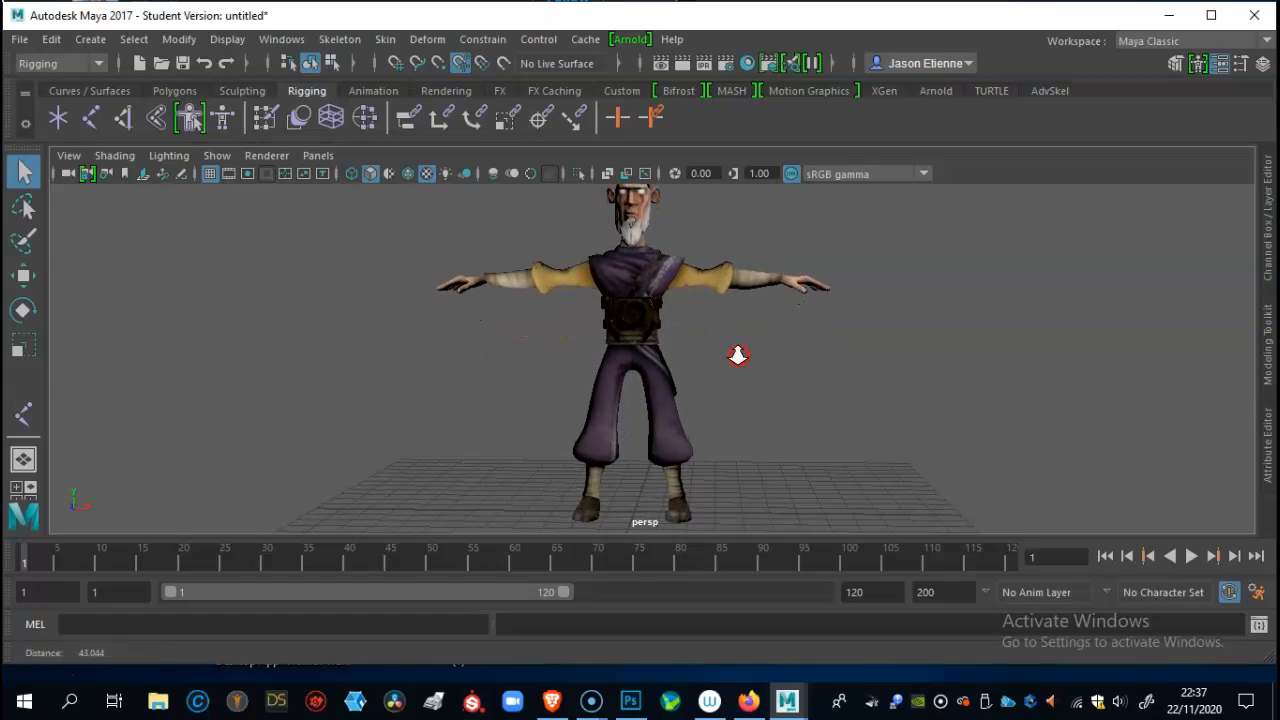
Select the whole character mesh and launch the Quick Rig tool from the Rigging tools.
{"action": "left_click", "coordinate": [678, 337]}
{"action": "key", "text": "4"}
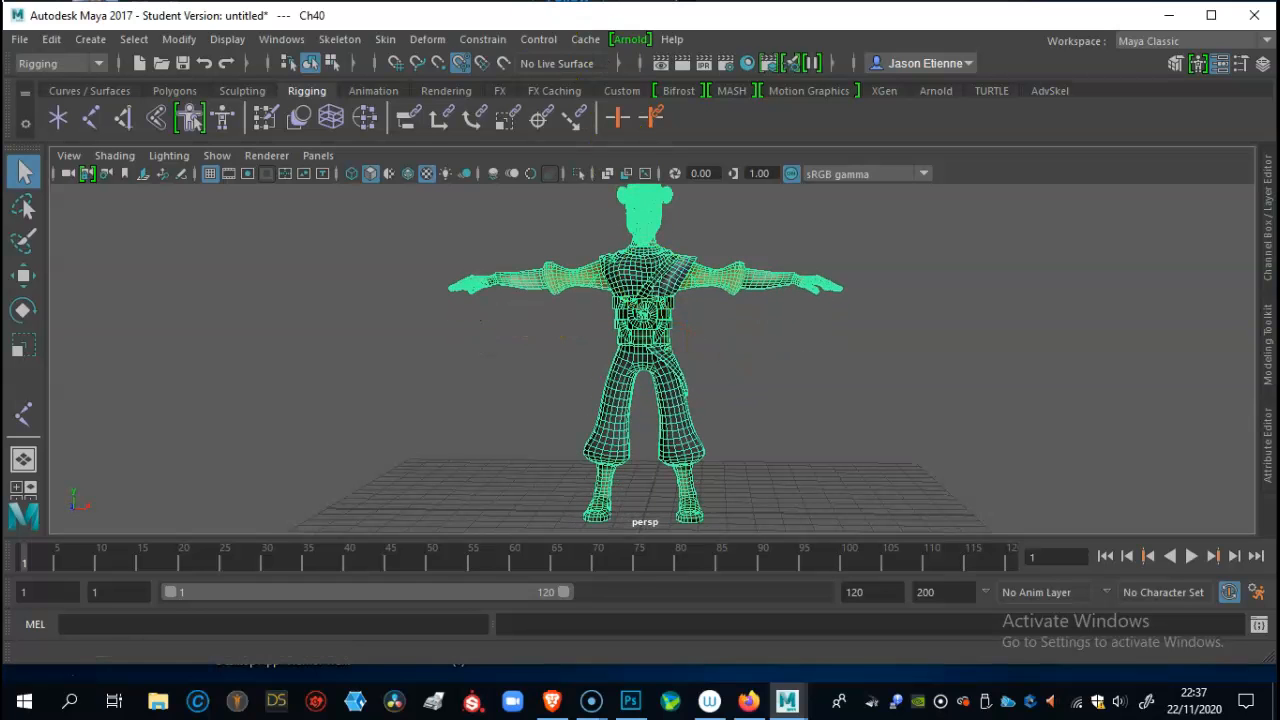
{"action": "left_click", "coordinate": [95, 62]}
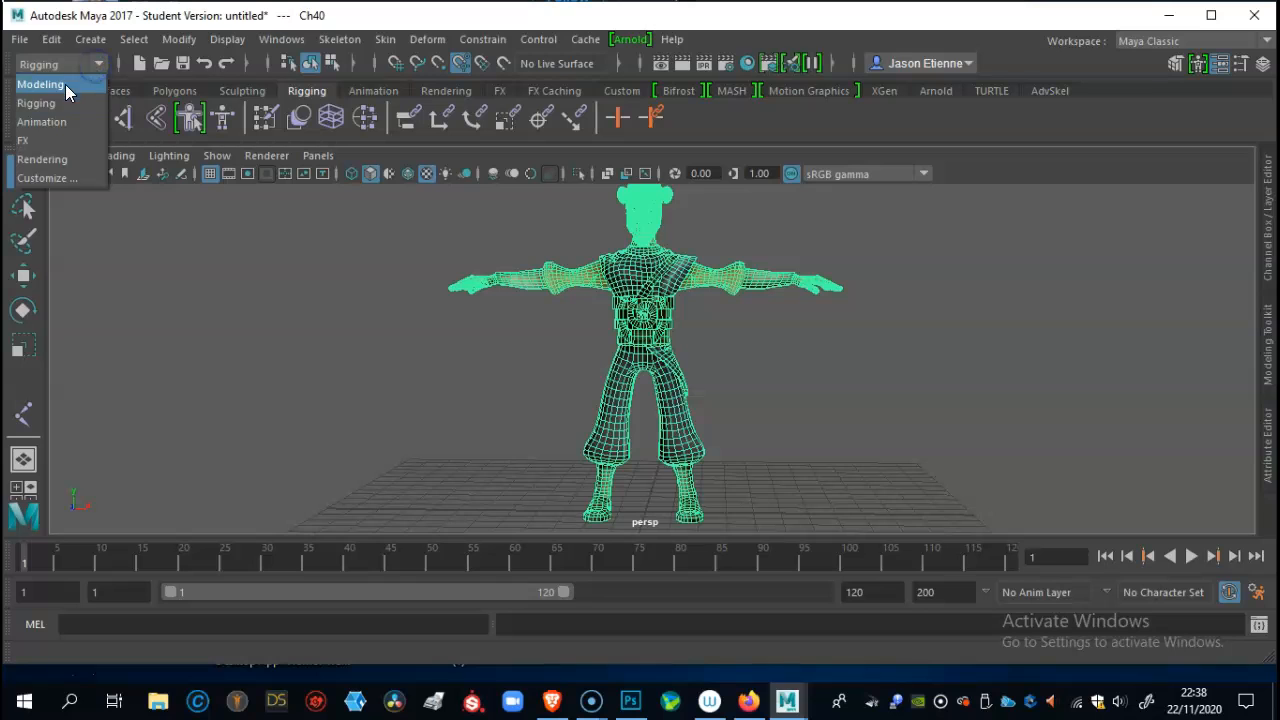
{"action": "left_click", "coordinate": [71, 101]}
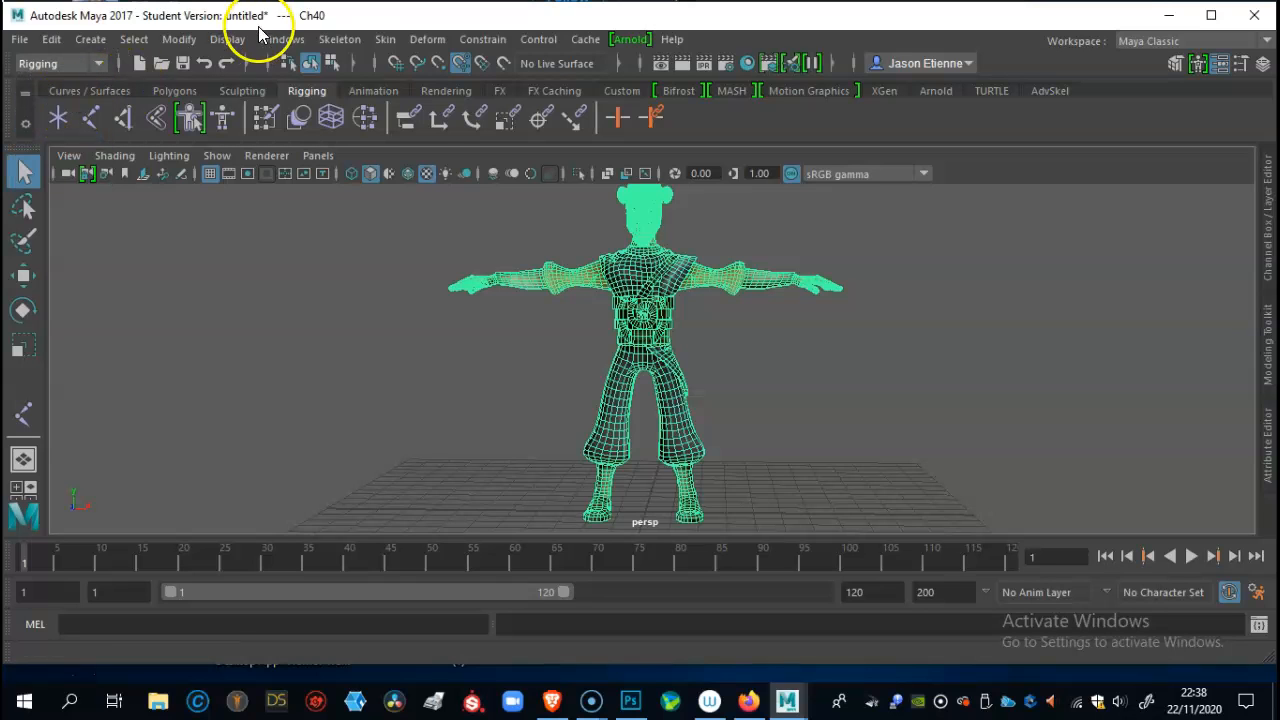
{"action": "left_click", "coordinate": [340, 39]}
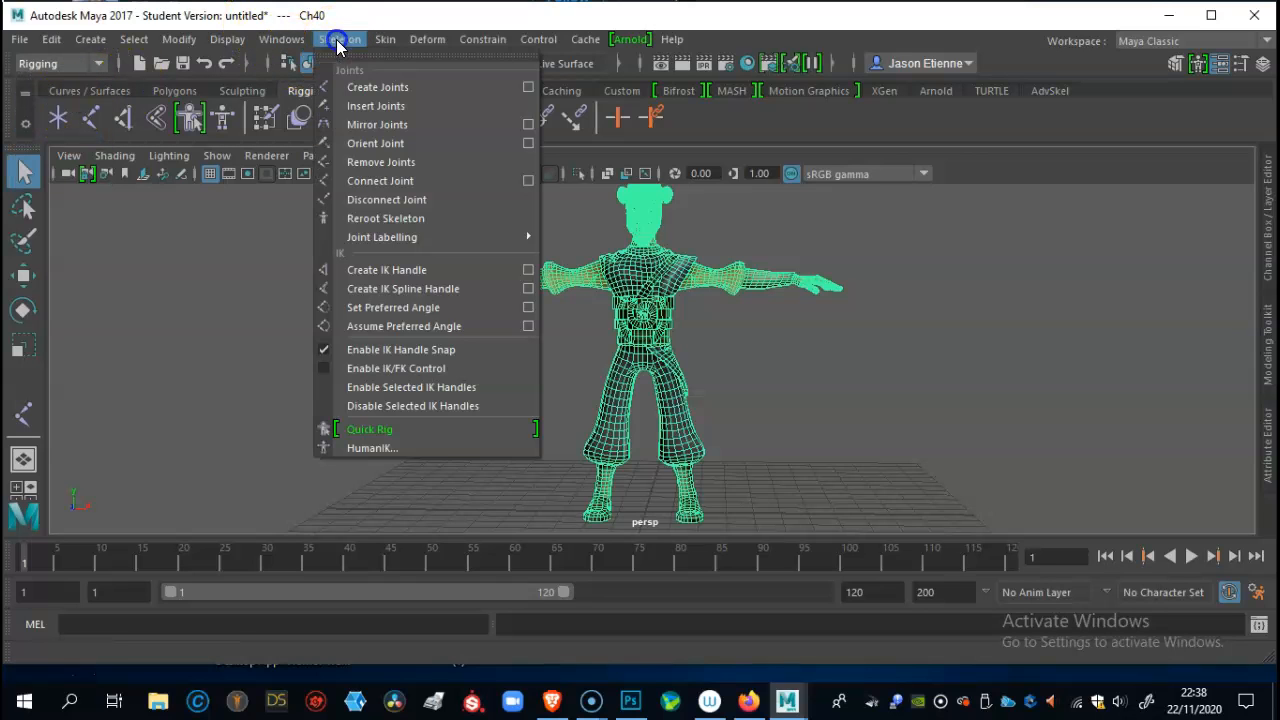
{"action": "left_click", "coordinate": [405, 431]}
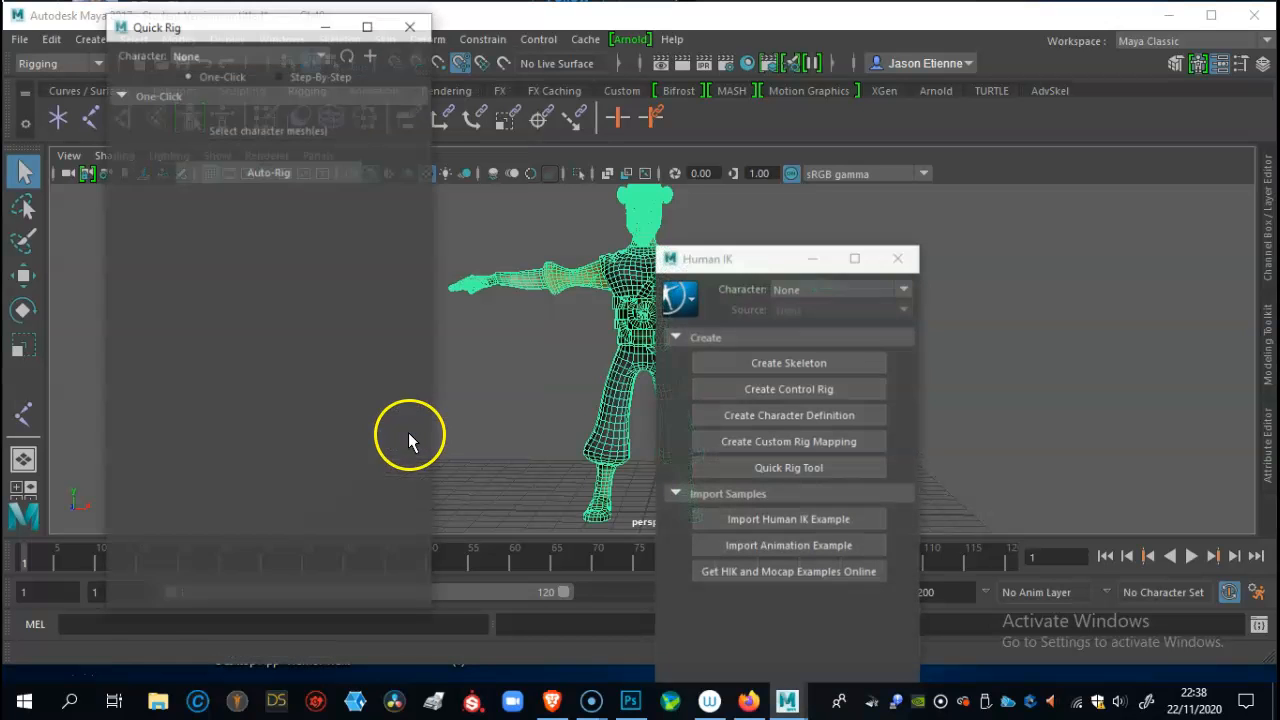
Arrange the Quick Rig and Human IK windows side by side, away from the scene's main menus.
{"action": "left_click_drag", "start_coordinate": [735, 270], "coordinate": [925, 175]}
{"action": "left_click_drag", "start_coordinate": [262, 33], "coordinate": [176, 103]}
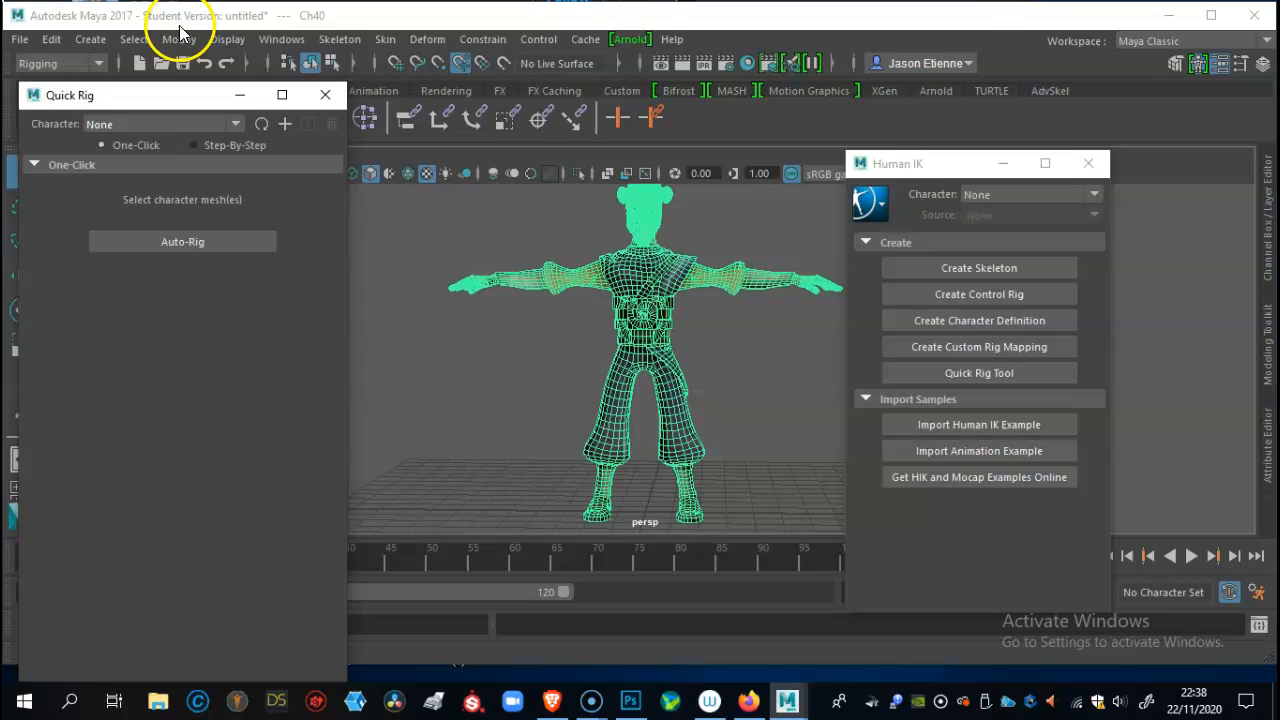
{"action": "left_click", "coordinate": [345, 41]}
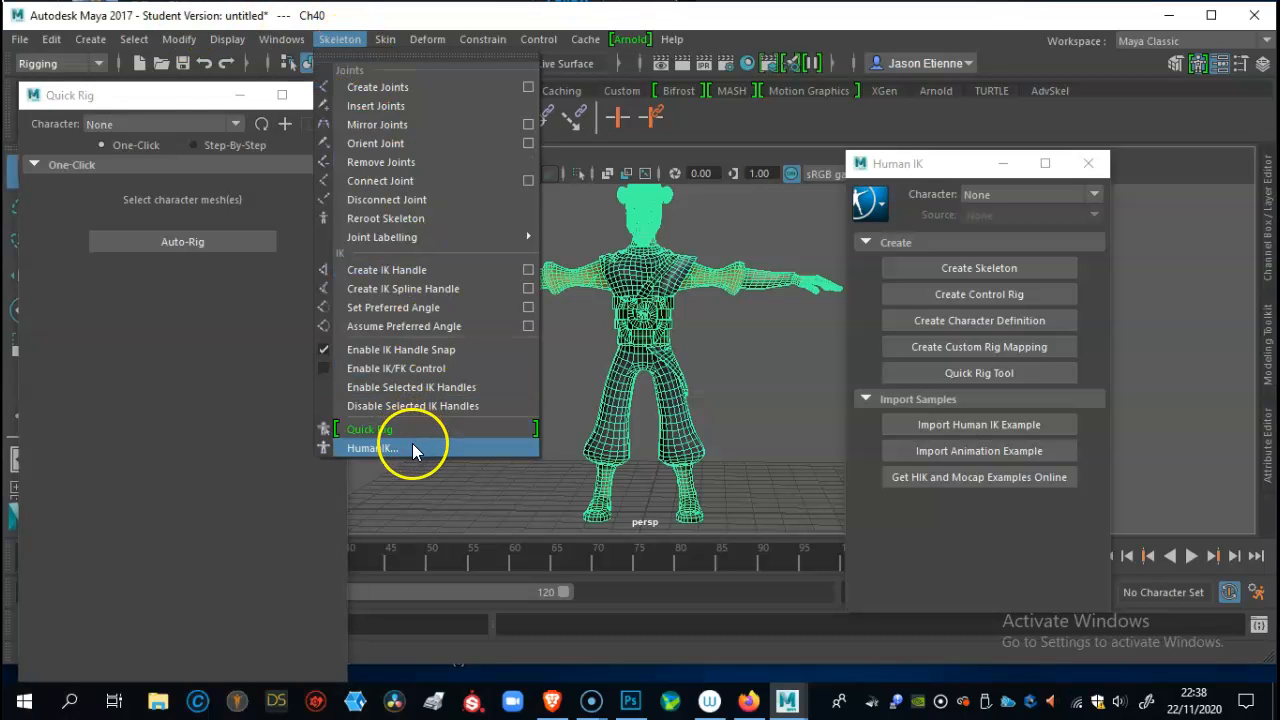
{"action": "left_click", "coordinate": [193, 104]}
{"action": "left_click_drag", "start_coordinate": [110, 95], "coordinate": [589, 121]}
{"action": "left_click_drag", "start_coordinate": [958, 166], "coordinate": [1090, 154]}
{"action": "left_click_drag", "start_coordinate": [660, 121], "coordinate": [791, 113]}
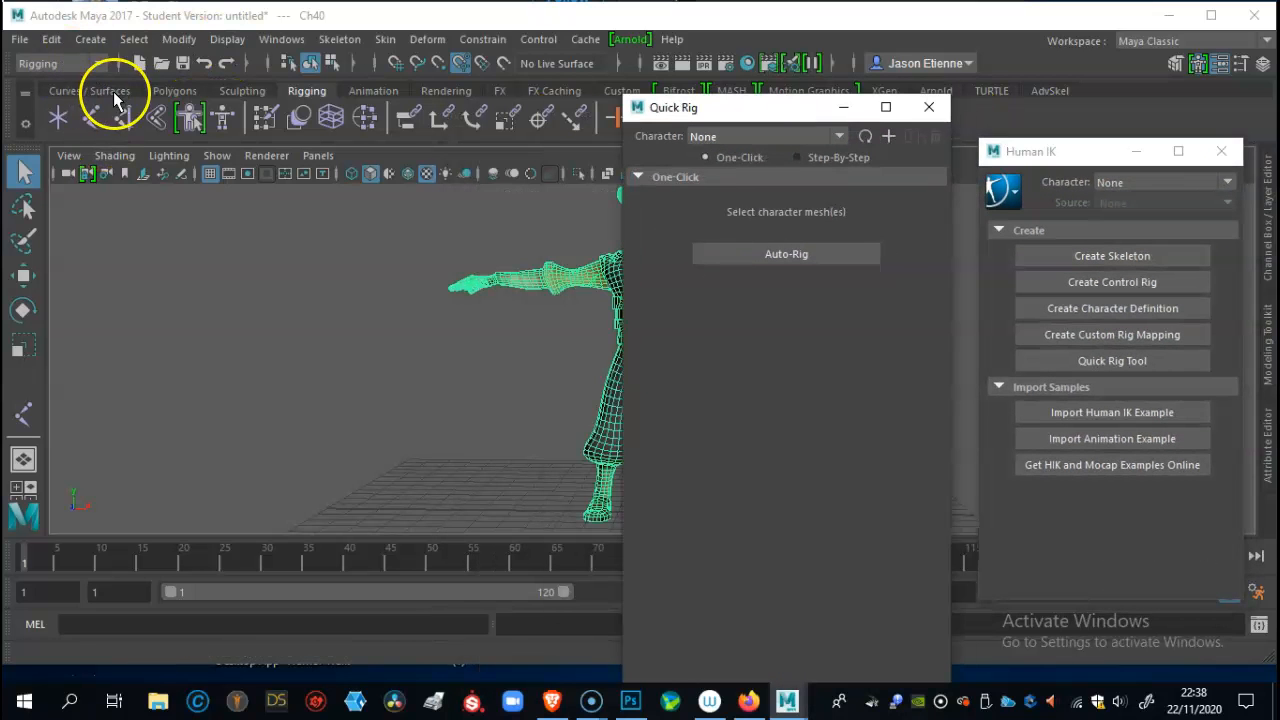
Show the Outliner and dock it beside the perspective viewport.
{"action": "left_click", "coordinate": [281, 39]}
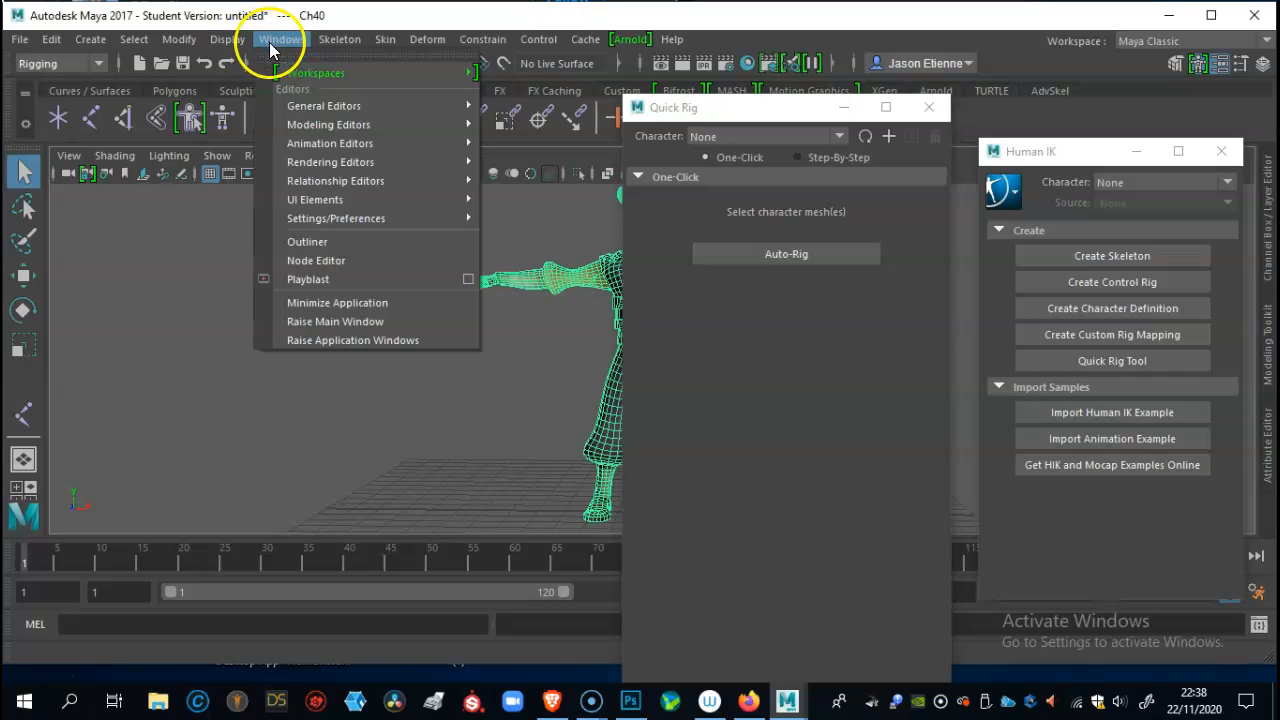
{"action": "left_click", "coordinate": [308, 242]}
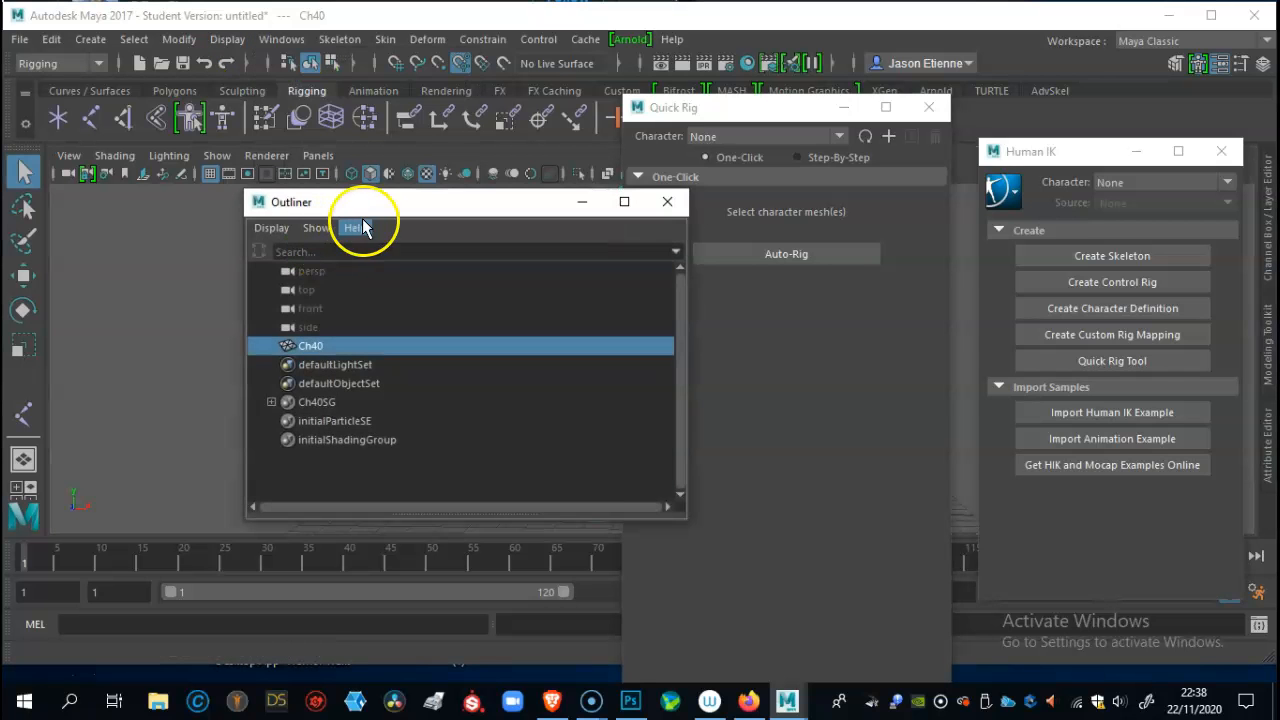
{"action": "left_click_drag", "start_coordinate": [371, 206], "coordinate": [46, 207]}
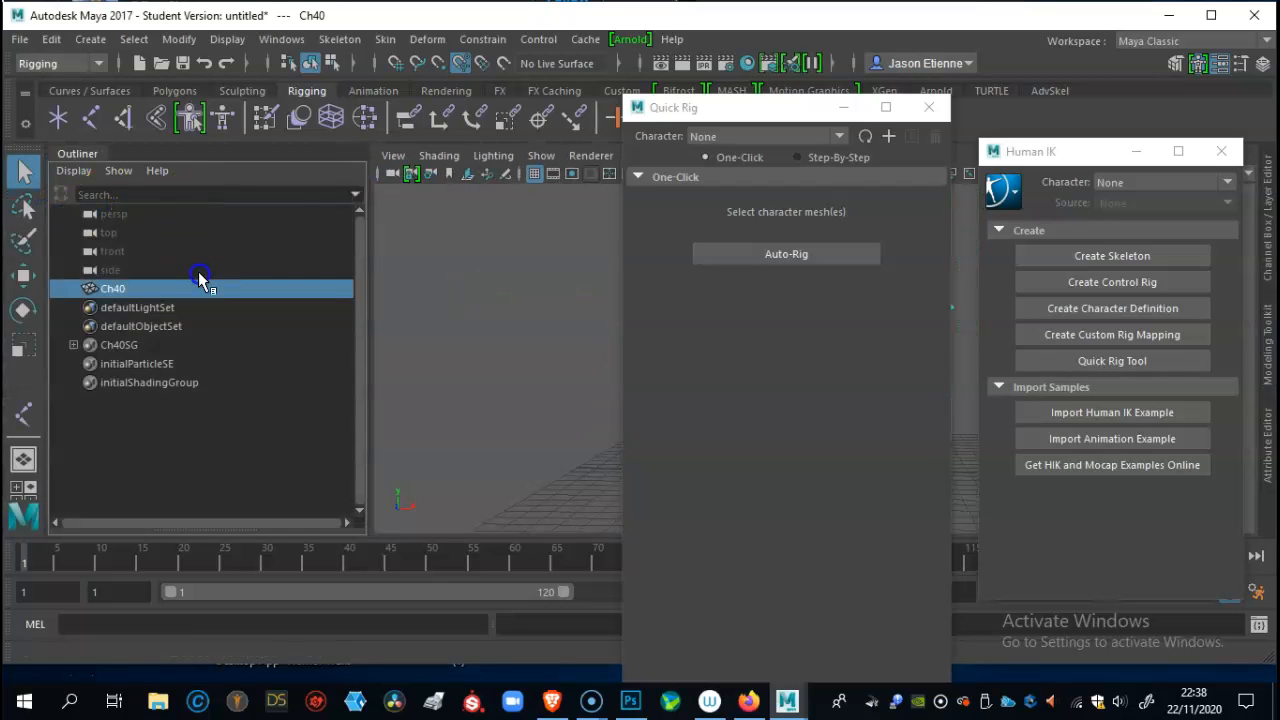
Move the Quick Rig window clear of the character and frame the selected figure in the perspective view.
{"action": "left_click_drag", "start_coordinate": [764, 112], "coordinate": [139, 128]}
{"action": "left_click", "coordinate": [797, 296]}
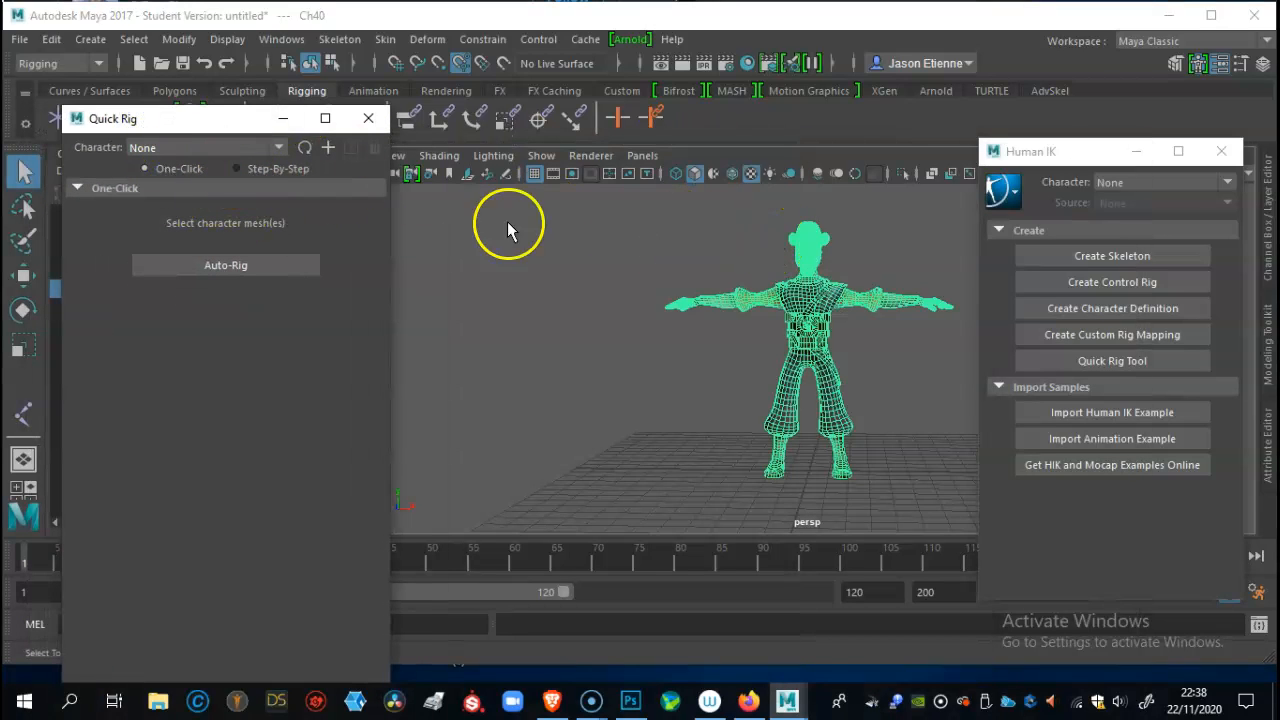
{"action": "middle_click_drag", "start_coordinate": [720, 250], "coordinate": [612, 260], "text": "alt"}
{"action": "right_click_drag", "start_coordinate": [612, 260], "coordinate": [720, 287], "text": "alt"}
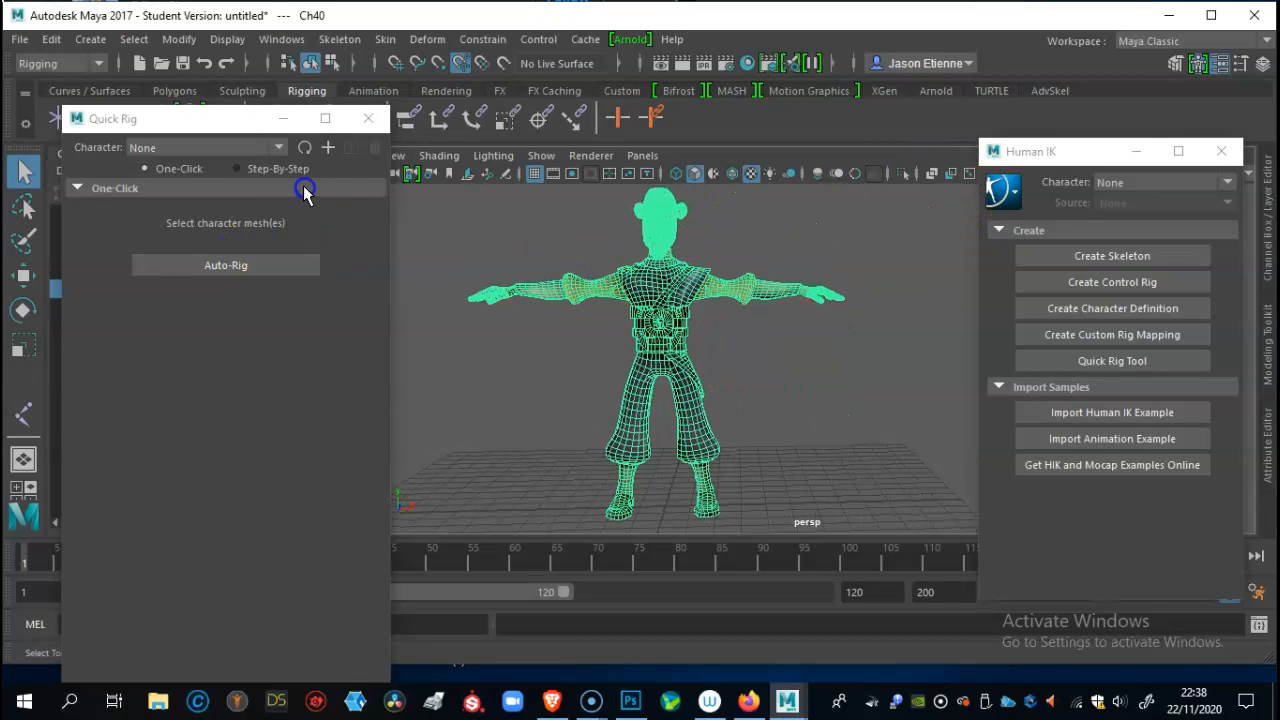
Set up a new Step-By-Step Quick Rig character with the Ch40 mesh as geometry and generate its guides.
{"action": "left_click", "coordinate": [241, 169]}
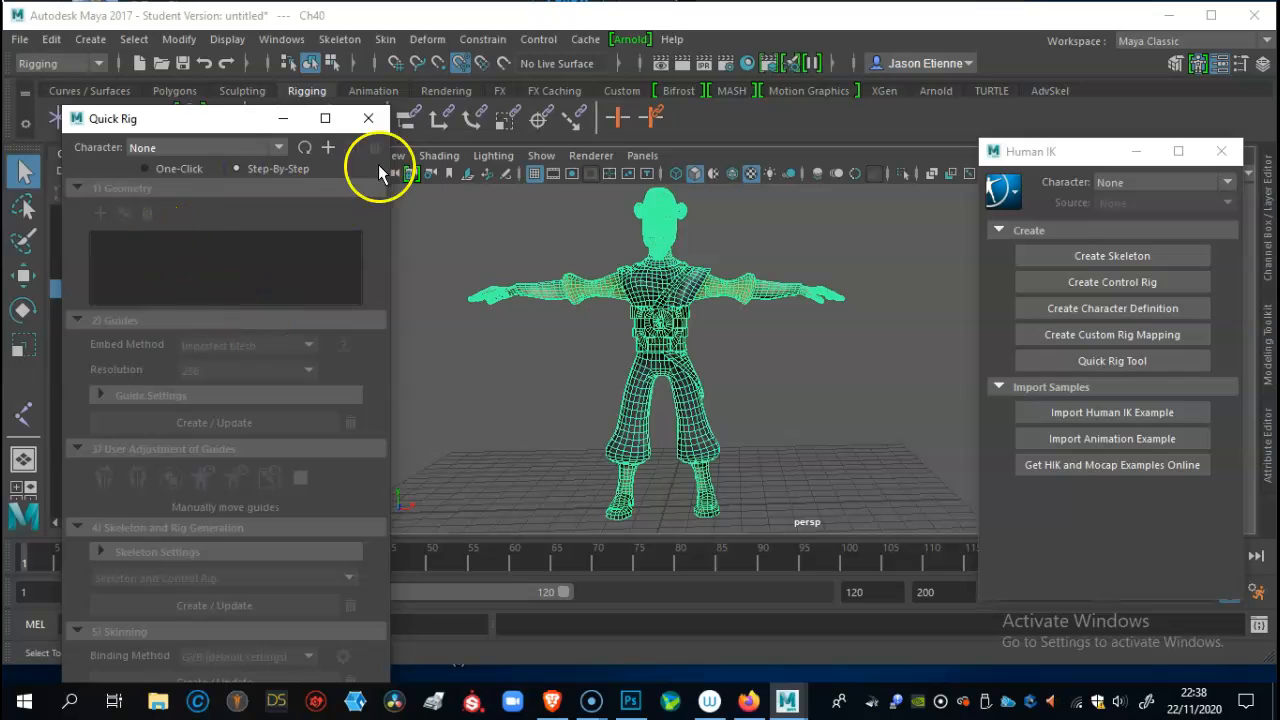
{"action": "left_click", "coordinate": [327, 147]}
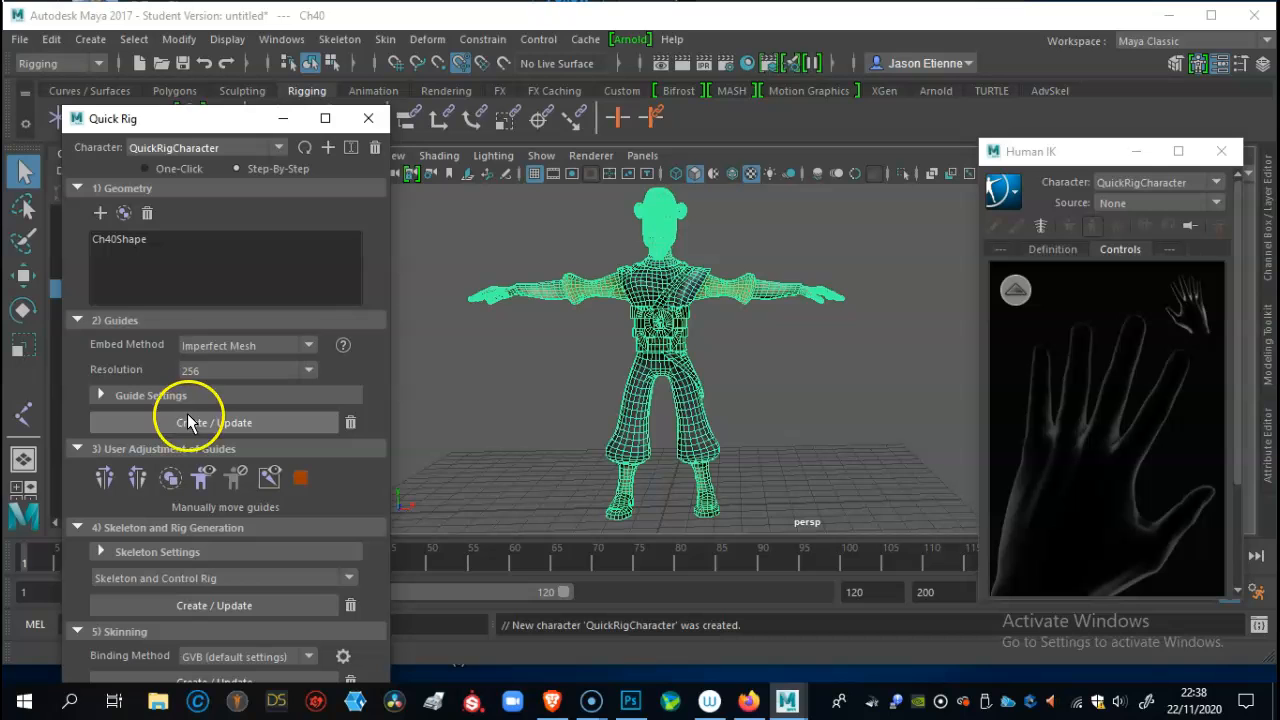
{"action": "left_click", "coordinate": [940, 275]}
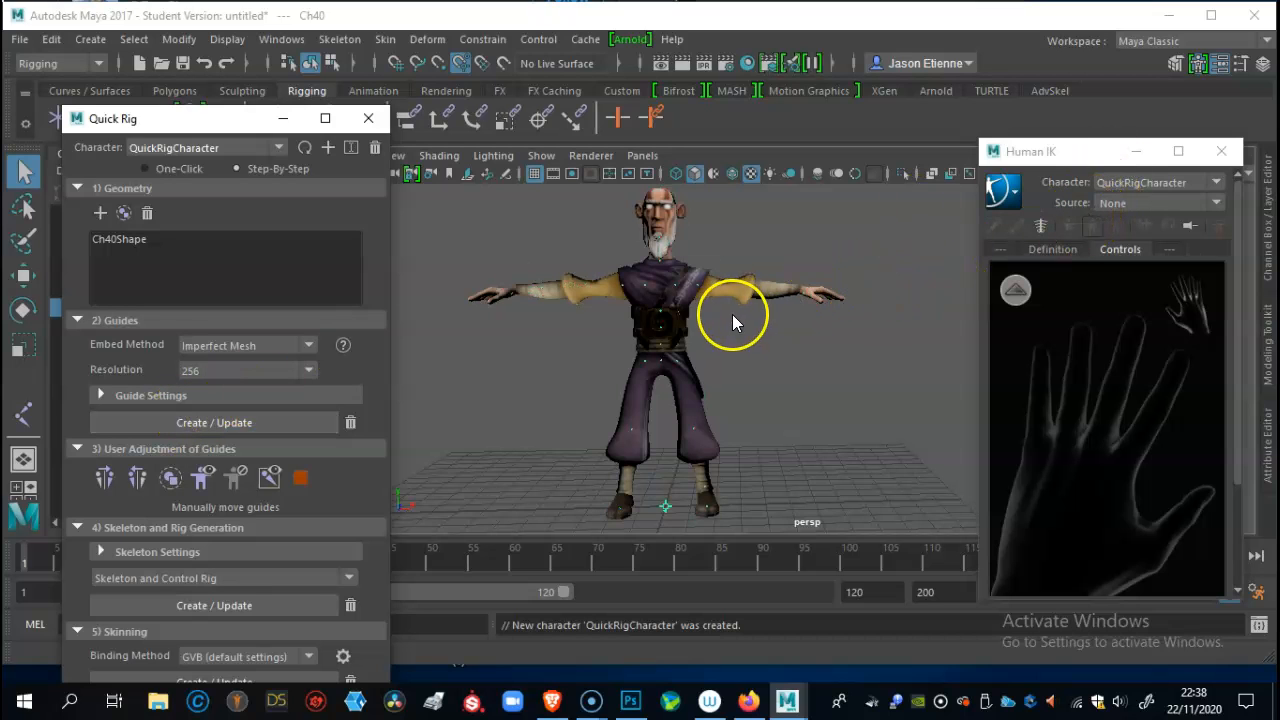
Move the LeftHand guide onto the character's left wrist in the perspective view.
{"action": "scroll", "coordinate": [733, 337], "scroll_direction": "up", "scroll_amount": 3}
{"action": "mouse_move", "coordinate": [696, 333]}
{"action": "left_mouse_down", "text": "alt"}
{"action": "mouse_move", "coordinate": [757, 334]}
{"action": "mouse_move", "coordinate": [654, 303]}
{"action": "mouse_move", "coordinate": [757, 320]}
{"action": "mouse_move", "coordinate": [738, 347]}
{"action": "mouse_move", "coordinate": [699, 338]}
{"action": "left_mouse_up", "text": "alt"}
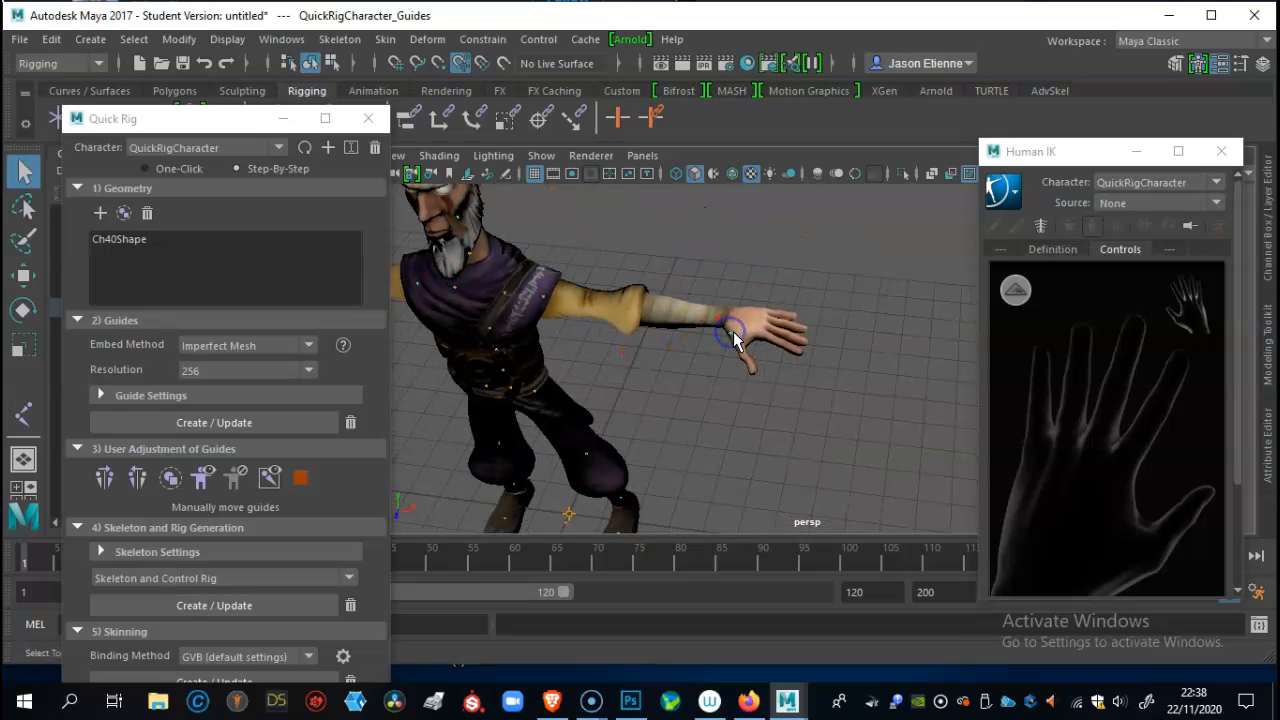
{"action": "key", "text": "w"}
{"action": "left_click_drag", "start_coordinate": [707, 395], "coordinate": [730, 383]}
{"action": "left_click_drag", "start_coordinate": [789, 354], "coordinate": [680, 357], "text": "alt"}
{"action": "right_click_drag", "start_coordinate": [680, 357], "coordinate": [809, 353], "text": "alt"}
{"action": "middle_click_drag", "start_coordinate": [748, 320], "coordinate": [762, 335], "text": "alt"}
{"action": "left_click_drag", "start_coordinate": [675, 331], "coordinate": [806, 268]}
{"action": "middle_click_drag", "start_coordinate": [725, 298], "coordinate": [715, 353], "text": "alt"}
{"action": "left_click_drag", "start_coordinate": [754, 314], "coordinate": [749, 397]}
Align the LeftHand guide with the wrist in the textured top view.
{"action": "key", "text": "space"}
{"action": "key", "text": "space"}
{"action": "scroll", "coordinate": [741, 326], "scroll_direction": "up", "scroll_amount": 4}
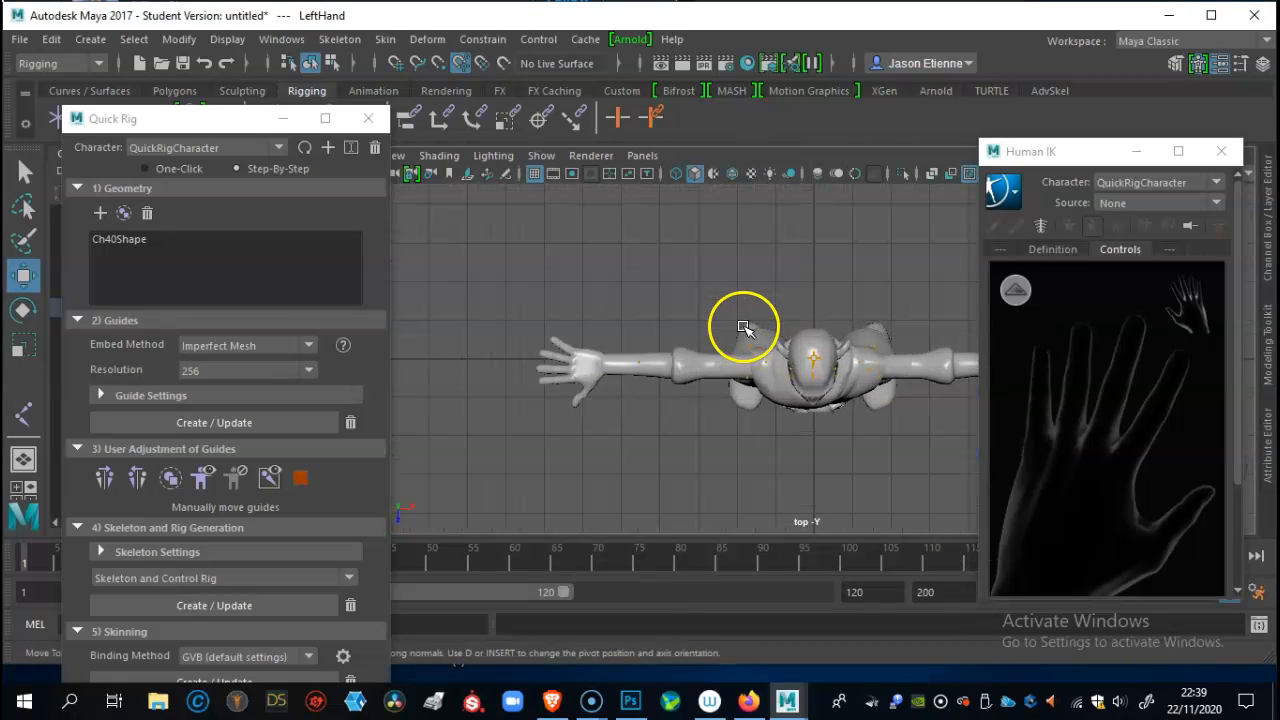
{"action": "key", "text": "6"}
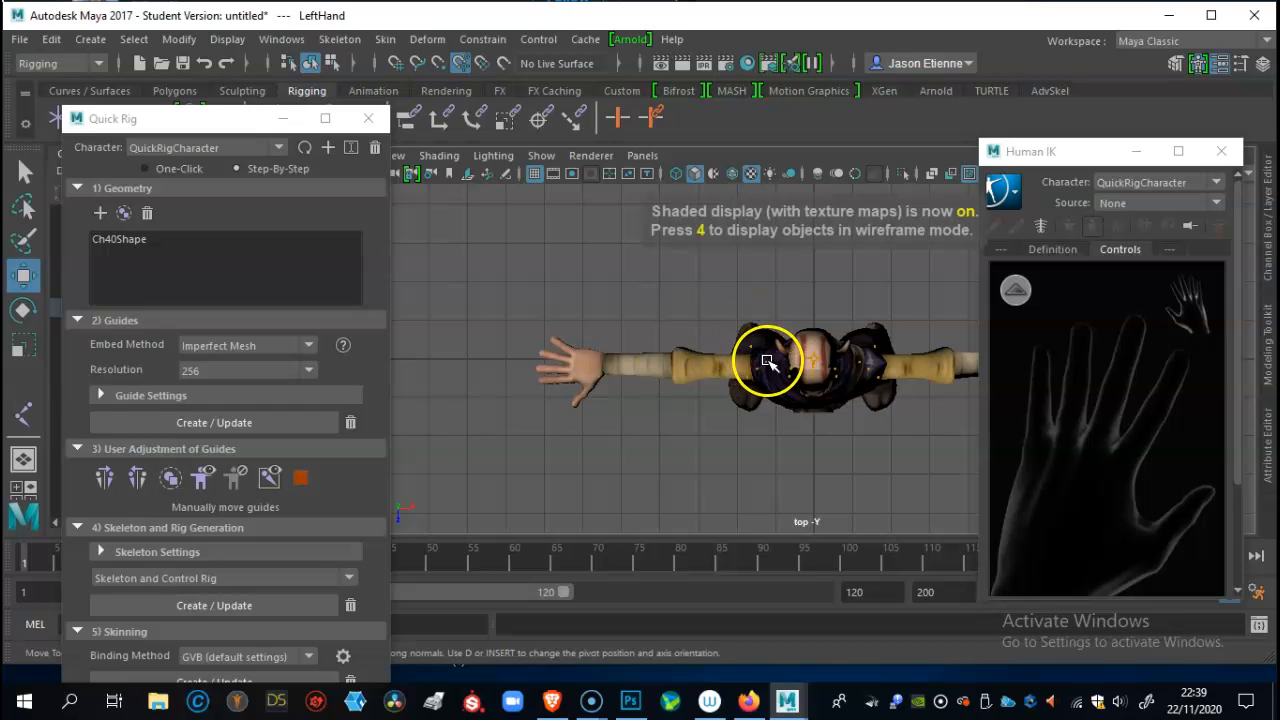
{"action": "middle_click_drag", "start_coordinate": [767, 362], "coordinate": [551, 349], "text": "alt"}
{"action": "left_click", "coordinate": [862, 350]}
{"action": "left_click_drag", "start_coordinate": [816, 418], "coordinate": [817, 416]}
Examine the LeftHand guide's alignment with the wrist in the textured side view and again in perspective.
{"action": "key", "text": "space"}
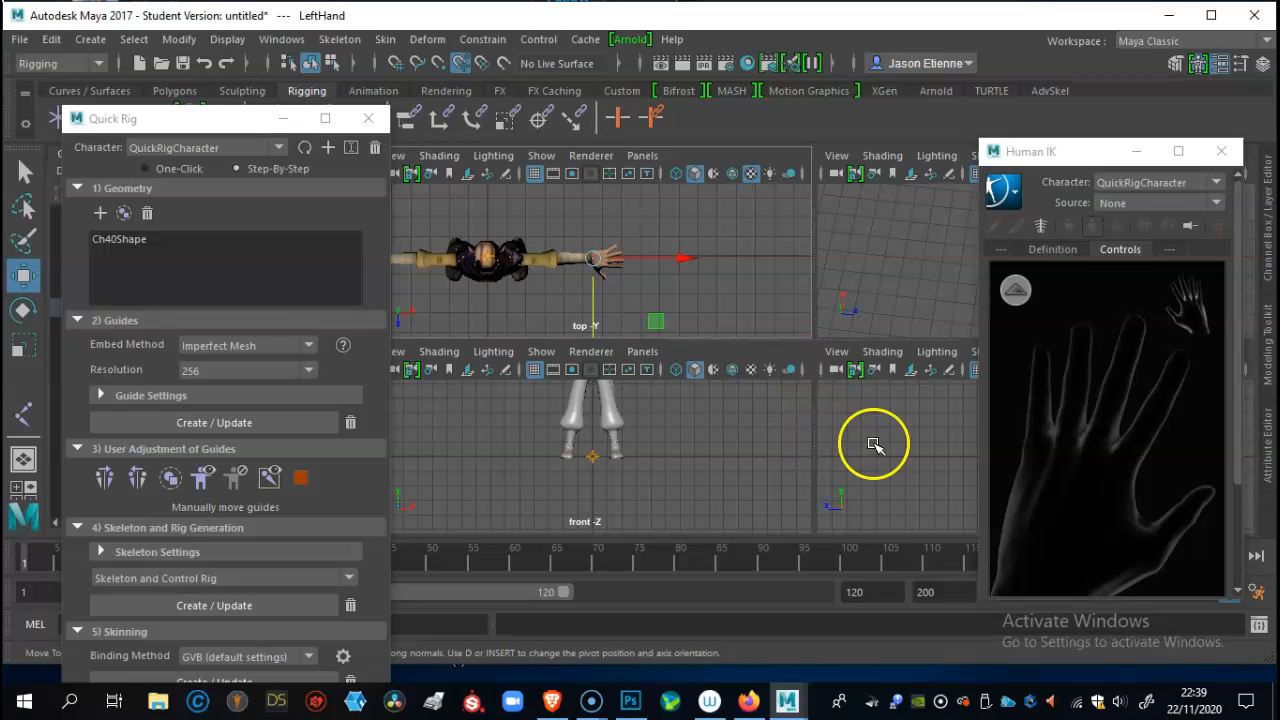
{"action": "key", "text": "space"}
{"action": "key", "text": "f"}
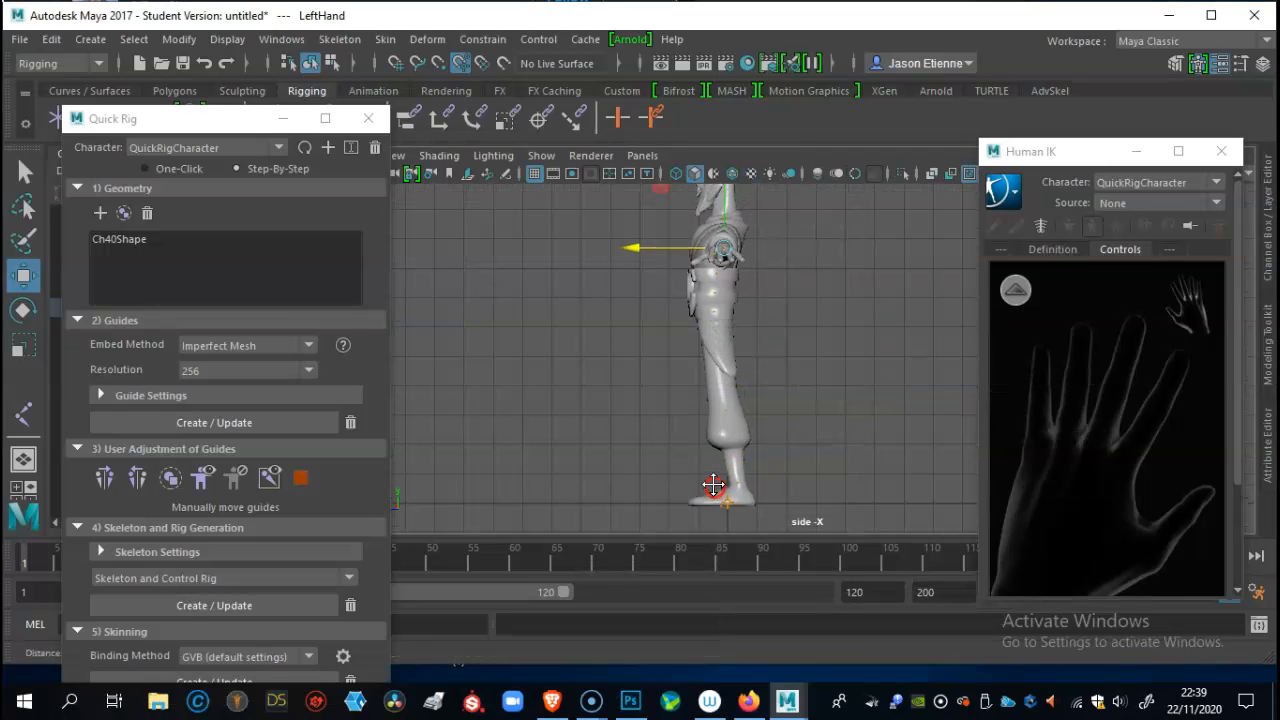
{"action": "key", "text": "6"}
{"action": "middle_click_drag", "start_coordinate": [736, 452], "coordinate": [745, 498], "text": "alt"}
{"action": "right_click_drag", "start_coordinate": [745, 498], "coordinate": [890, 450], "text": "alt"}
{"action": "right_click_drag", "start_coordinate": [586, 317], "coordinate": [676, 266], "text": "alt"}
{"action": "middle_click_drag", "start_coordinate": [676, 266], "coordinate": [664, 356], "text": "alt"}
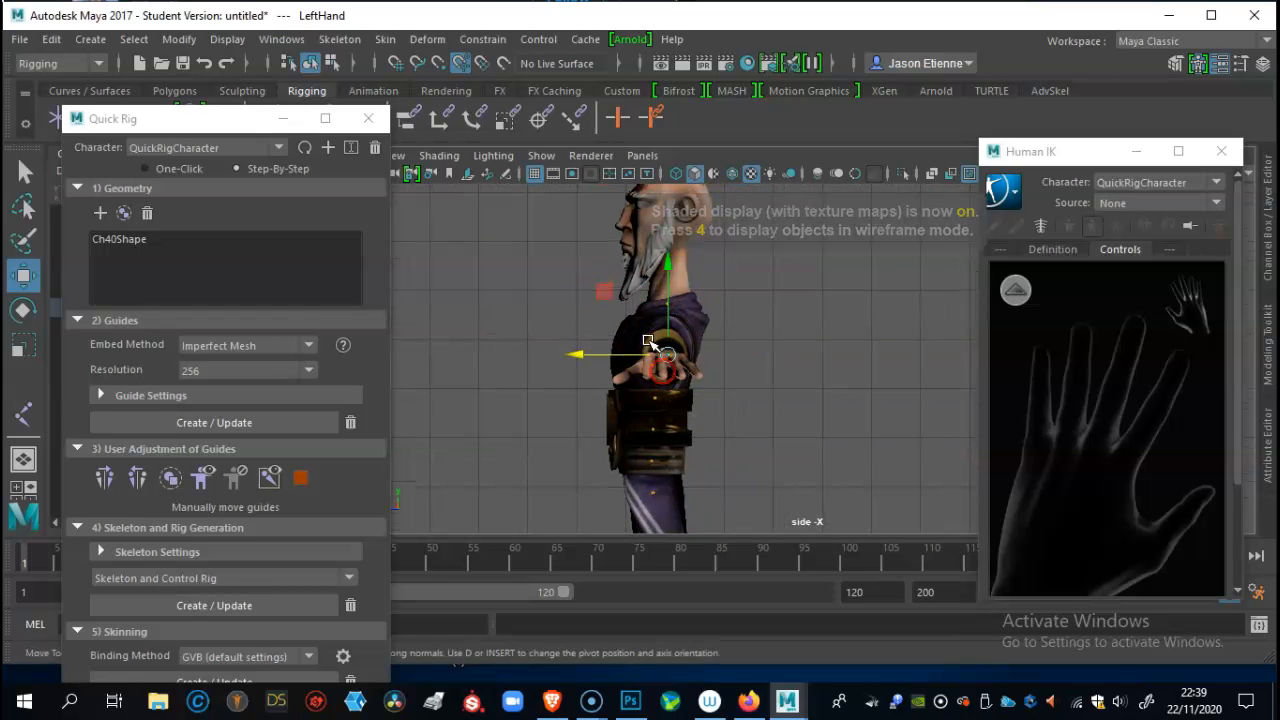
{"action": "key", "text": "space"}
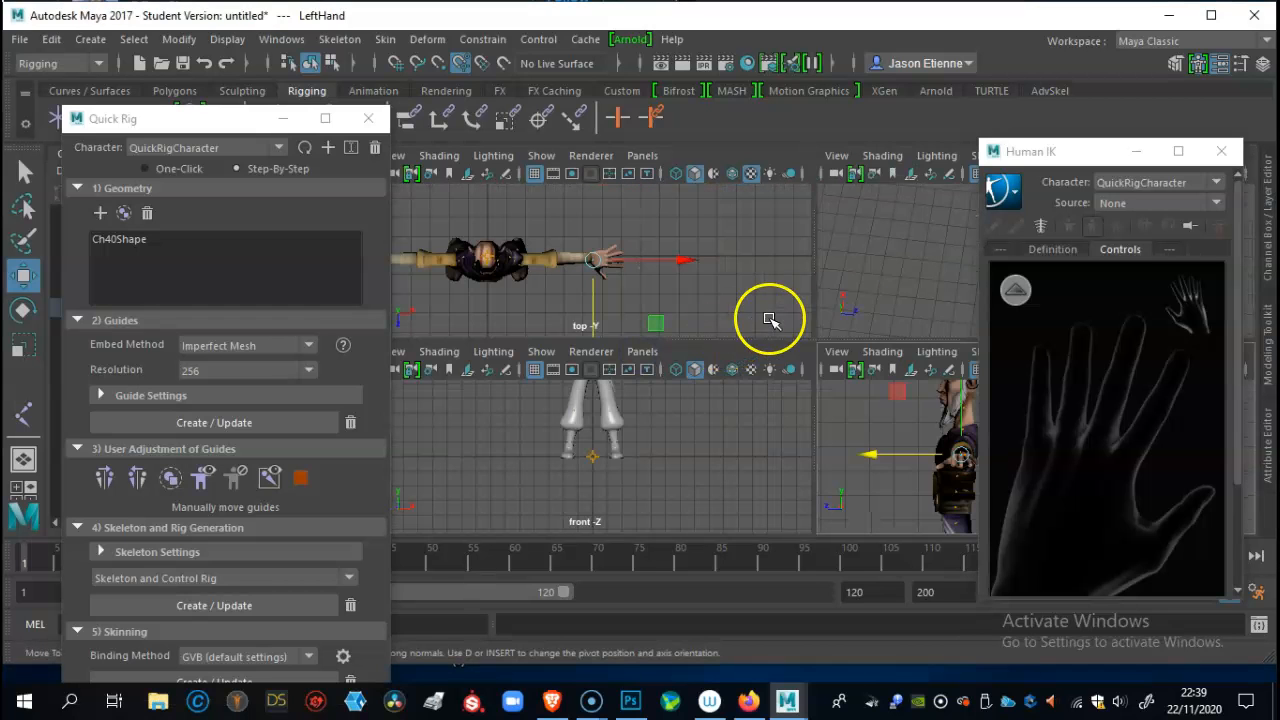
{"action": "key", "text": "space"}
{"action": "left_click_drag", "start_coordinate": [745, 380], "coordinate": [727, 328], "text": "alt"}
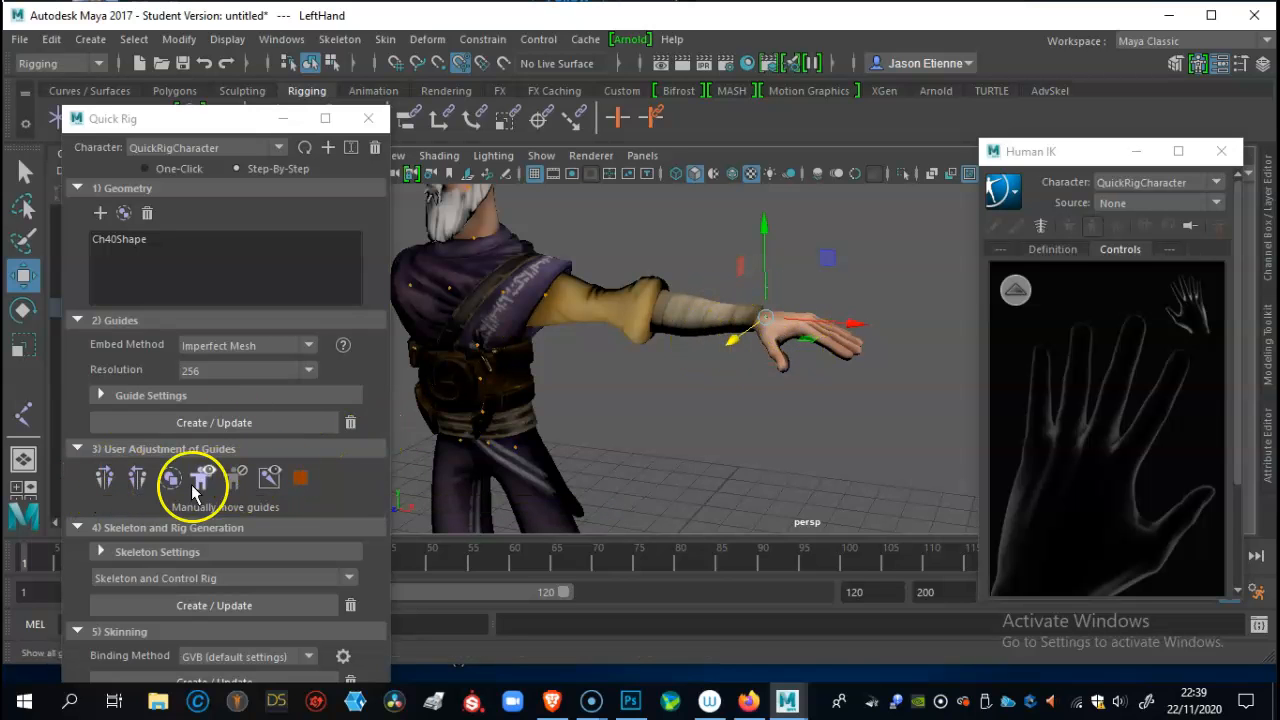
Move the LeftForeArm guide to the left elbow and mirror the left guides to the right side.
{"action": "middle_click_drag", "start_coordinate": [596, 386], "coordinate": [810, 402], "text": "alt"}
{"action": "left_click_drag", "start_coordinate": [810, 402], "coordinate": [897, 399], "text": "alt"}
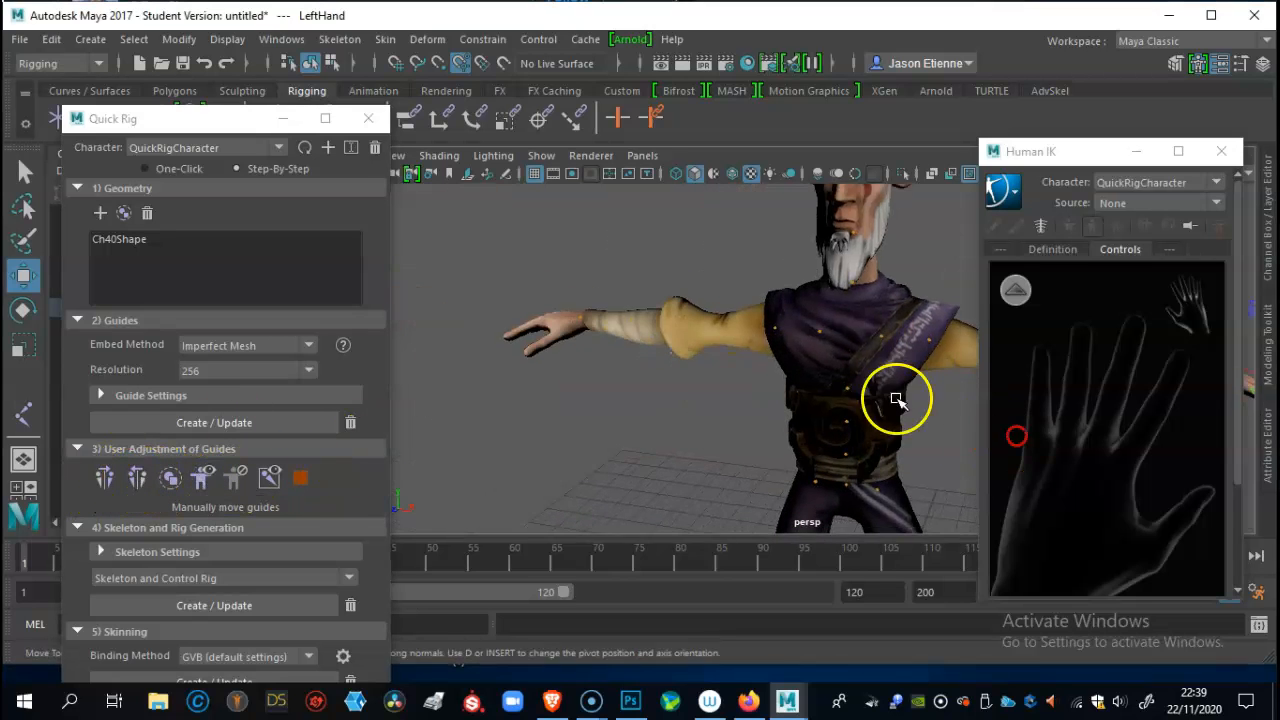
{"action": "left_click_drag", "start_coordinate": [633, 322], "coordinate": [808, 320], "text": "alt"}
{"action": "left_click_drag", "start_coordinate": [885, 308], "coordinate": [822, 307]}
{"action": "left_click_drag", "start_coordinate": [802, 261], "coordinate": [1040, 330], "text": "alt"}
{"action": "left_click", "coordinate": [220, 425]}
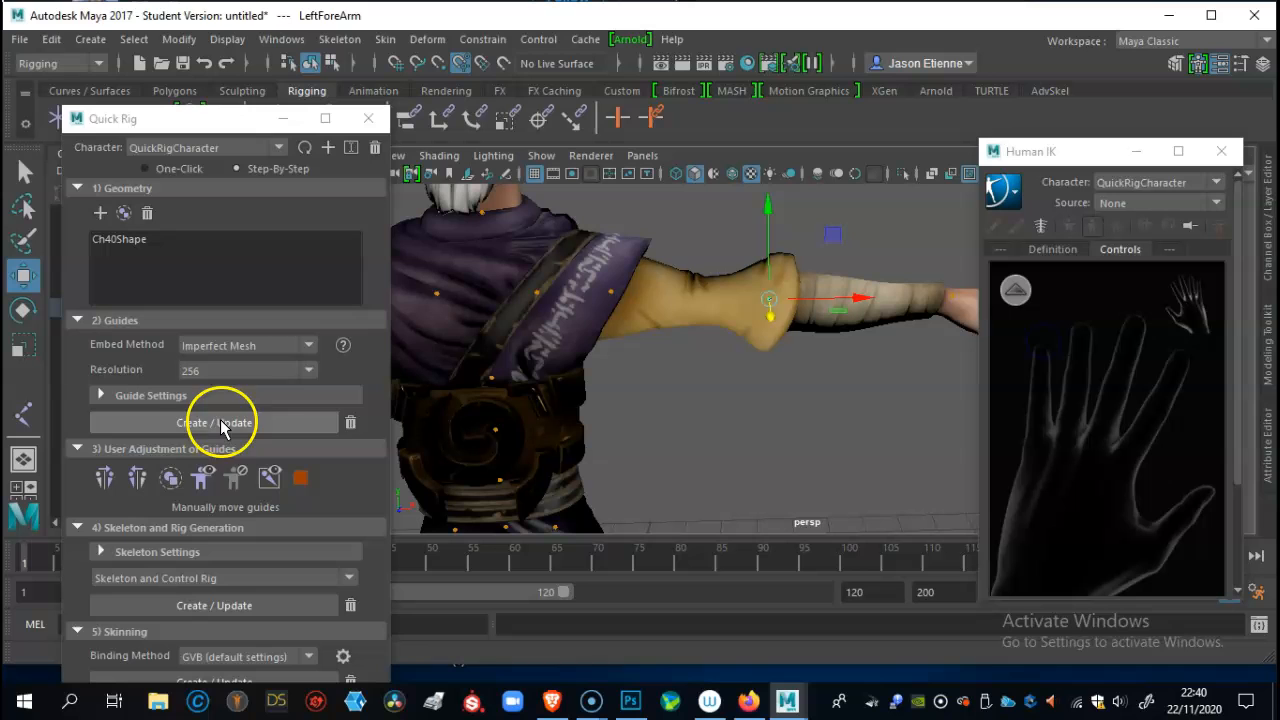
{"action": "left_click", "coordinate": [136, 477]}
Raise the LeftArm guide into the left shoulder and mirror its position to the right shoulder.
{"action": "middle_click_drag", "start_coordinate": [637, 374], "coordinate": [1165, 383], "text": "alt"}
{"action": "left_click_drag", "start_coordinate": [1165, 383], "coordinate": [747, 335], "text": "alt"}
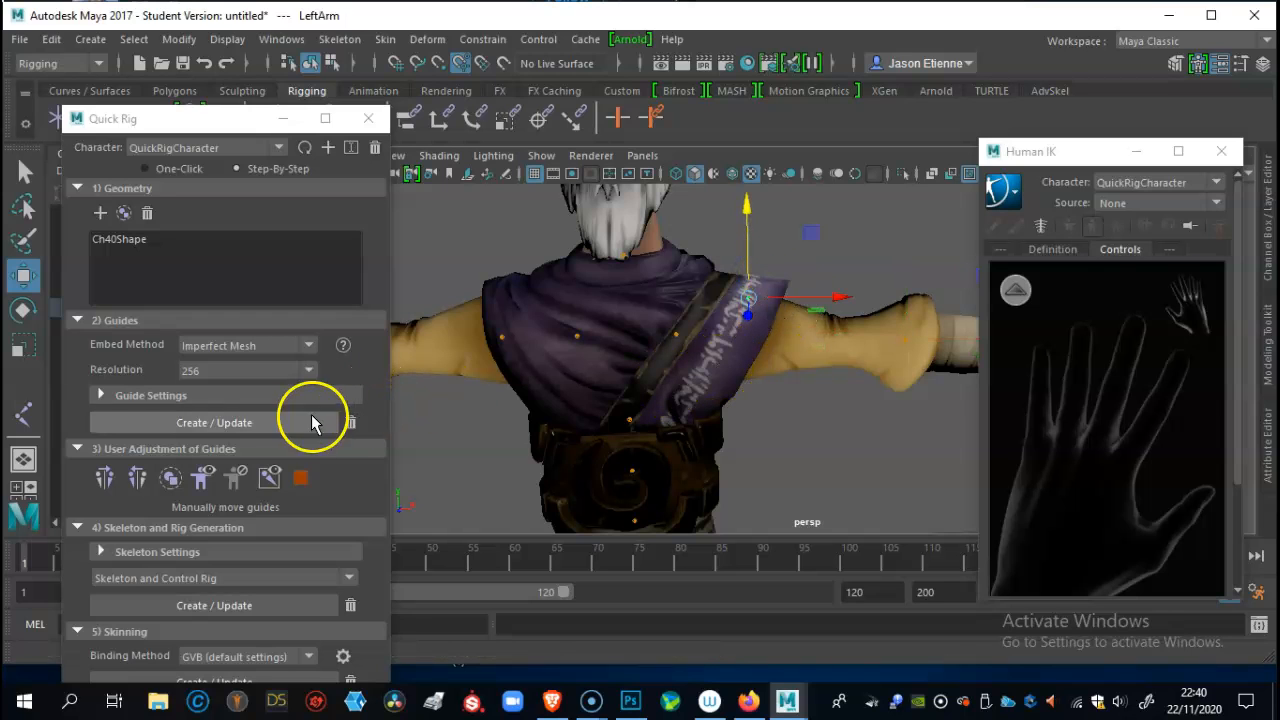
{"action": "left_click", "coordinate": [137, 478]}
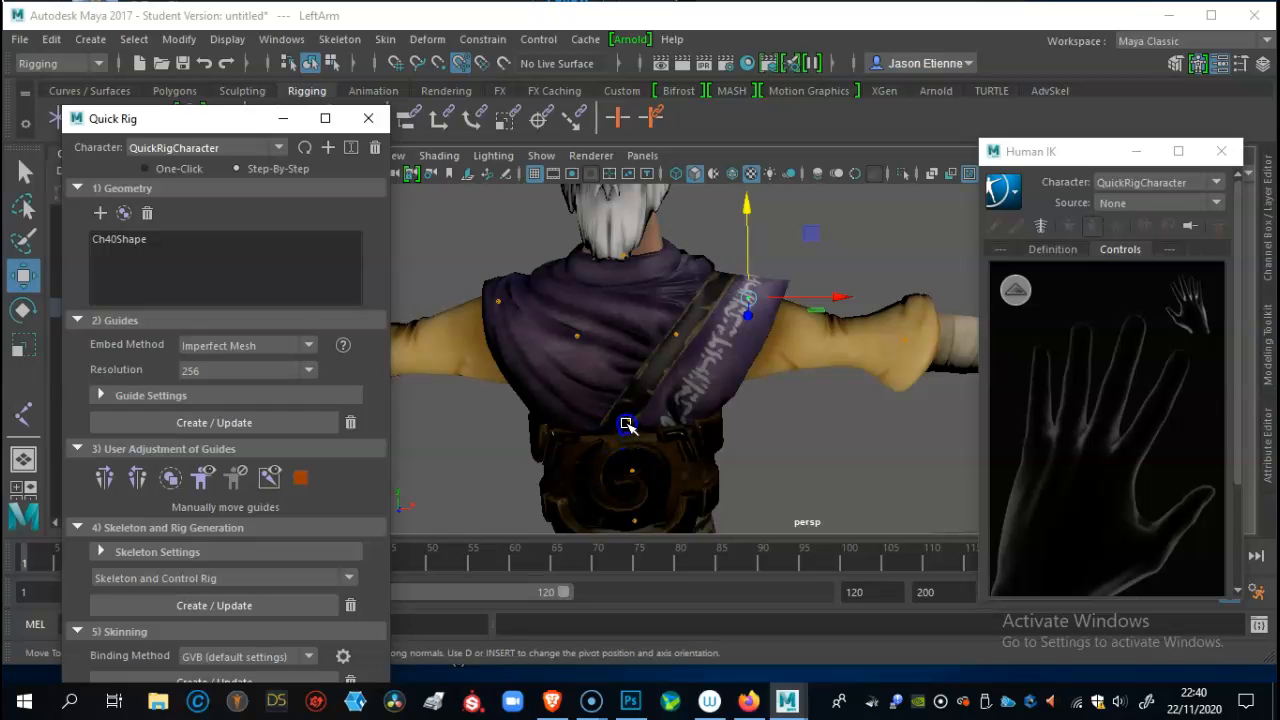
Examine how the shoulder and leg guides, including LeftLeg, sit inside the mesh in perspective and side views.
{"action": "mouse_move", "coordinate": [682, 413]}
{"action": "middle_mouse_down", "text": "alt"}
{"action": "mouse_move", "coordinate": [766, 374]}
{"action": "mouse_move", "coordinate": [726, 262]}
{"action": "middle_mouse_up", "text": "alt"}
{"action": "middle_click_drag", "start_coordinate": [731, 400], "coordinate": [746, 298], "text": "alt"}
{"action": "mouse_move", "coordinate": [751, 420]}
{"action": "left_mouse_down", "text": "alt"}
{"action": "mouse_move", "coordinate": [660, 427]}
{"action": "mouse_move", "coordinate": [723, 443]}
{"action": "mouse_move", "coordinate": [686, 414]}
{"action": "mouse_move", "coordinate": [717, 440]}
{"action": "mouse_move", "coordinate": [657, 428]}
{"action": "mouse_move", "coordinate": [731, 423]}
{"action": "mouse_move", "coordinate": [660, 420]}
{"action": "mouse_move", "coordinate": [666, 446]}
{"action": "mouse_move", "coordinate": [768, 428]}
{"action": "mouse_move", "coordinate": [746, 471]}
{"action": "mouse_move", "coordinate": [737, 451]}
{"action": "mouse_move", "coordinate": [617, 446]}
{"action": "left_mouse_up", "text": "alt"}
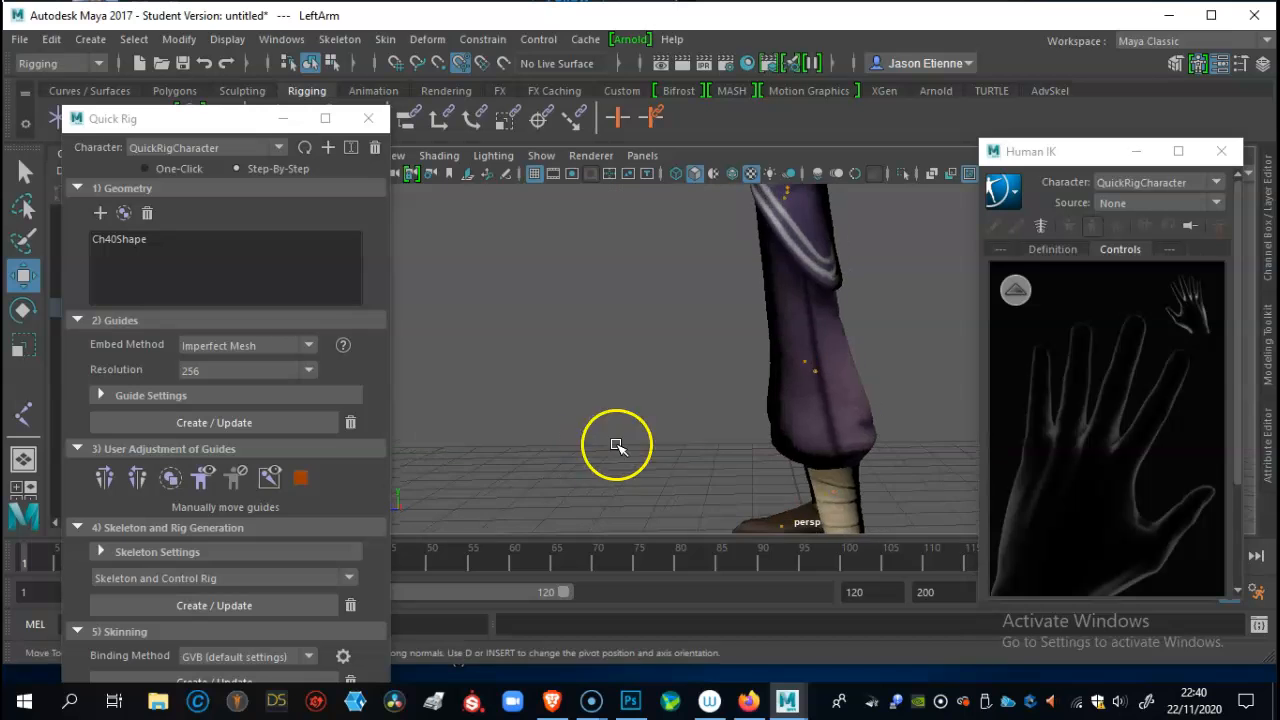
{"action": "key", "text": "space"}
{"action": "key", "text": "space"}
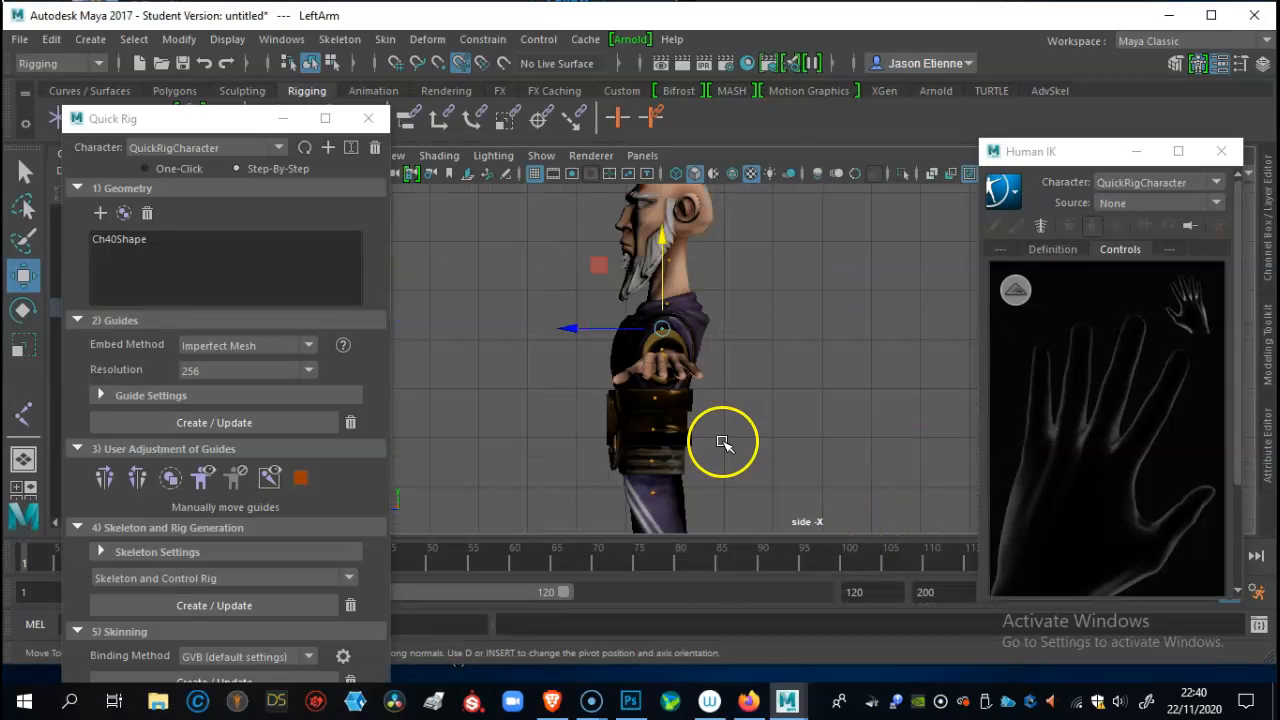
{"action": "scroll", "coordinate": [718, 450], "scroll_direction": "up", "scroll_amount": 3}
{"action": "left_click_drag", "start_coordinate": [700, 349], "coordinate": [743, 371], "text": "alt"}
{"action": "key", "text": "space"}
{"action": "key", "text": "space"}
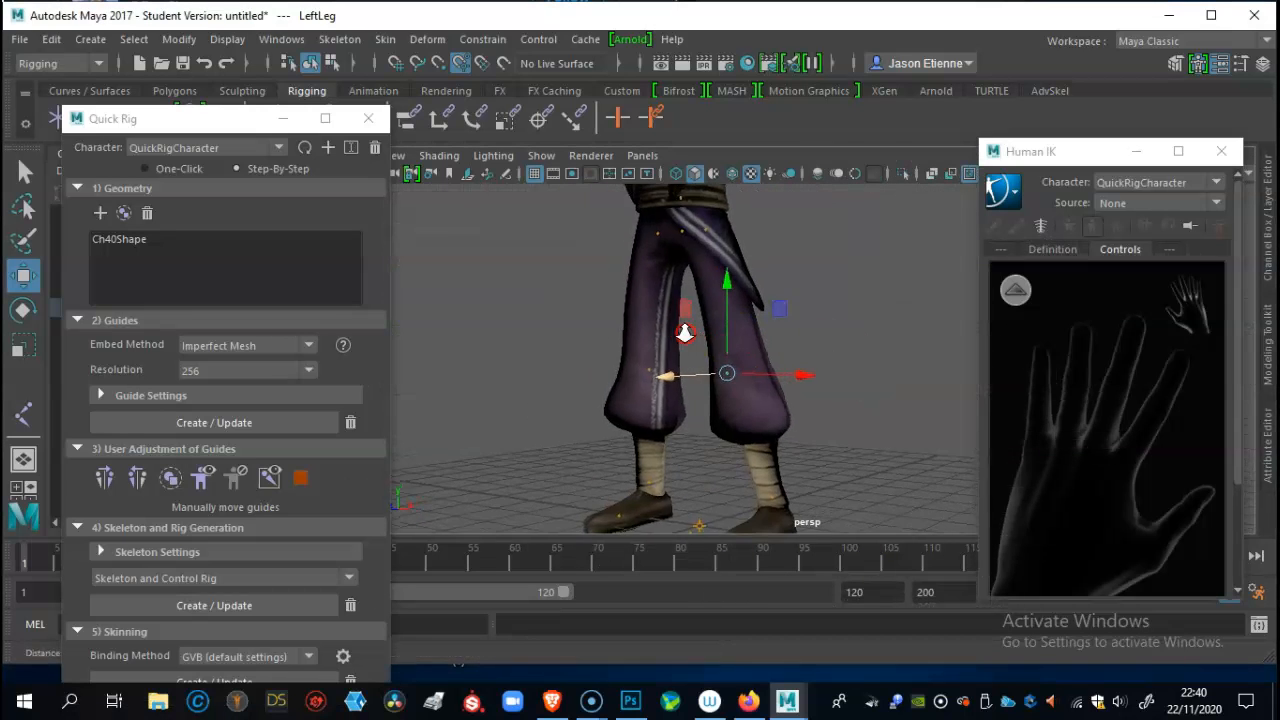
{"action": "scroll", "coordinate": [737, 349], "scroll_direction": "down", "scroll_amount": 3}
{"action": "left_click", "coordinate": [733, 476]}
{"action": "left_click_drag", "start_coordinate": [733, 476], "coordinate": [753, 442], "text": "alt"}
{"action": "scroll", "coordinate": [745, 405], "scroll_direction": "down", "scroll_amount": 3}
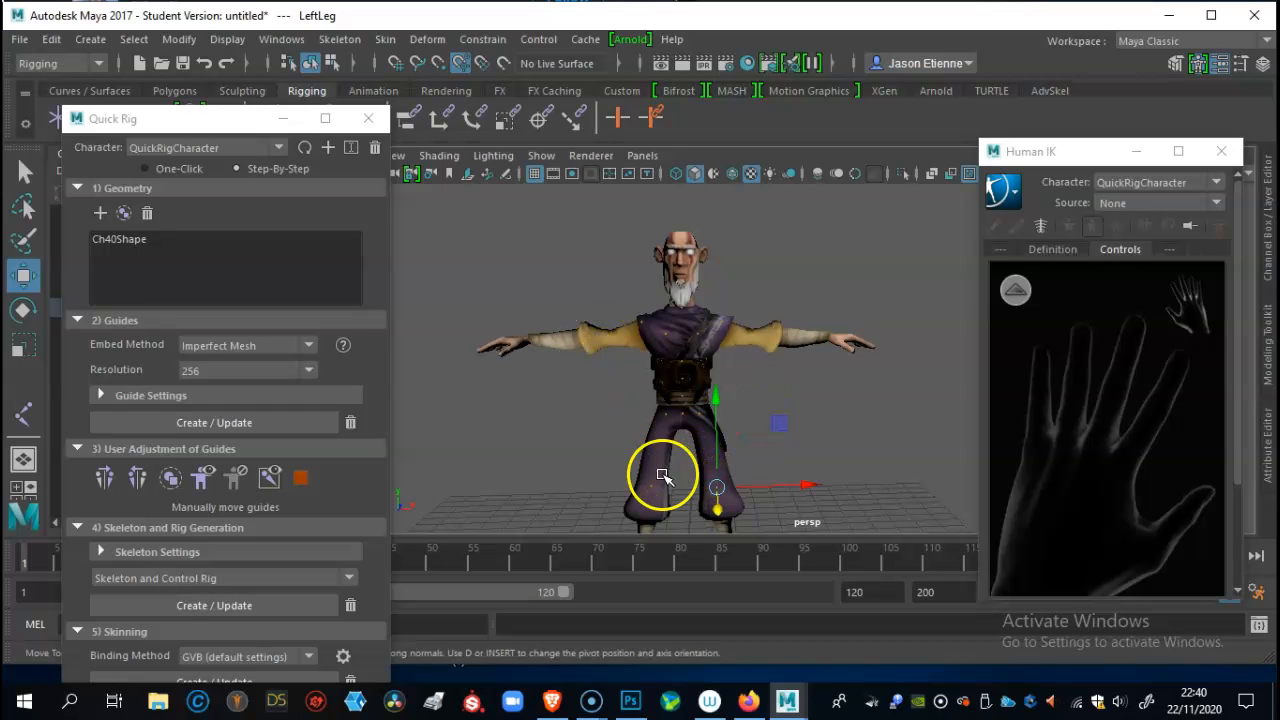
{"action": "left_click_drag", "start_coordinate": [705, 354], "coordinate": [675, 305], "text": "alt"}
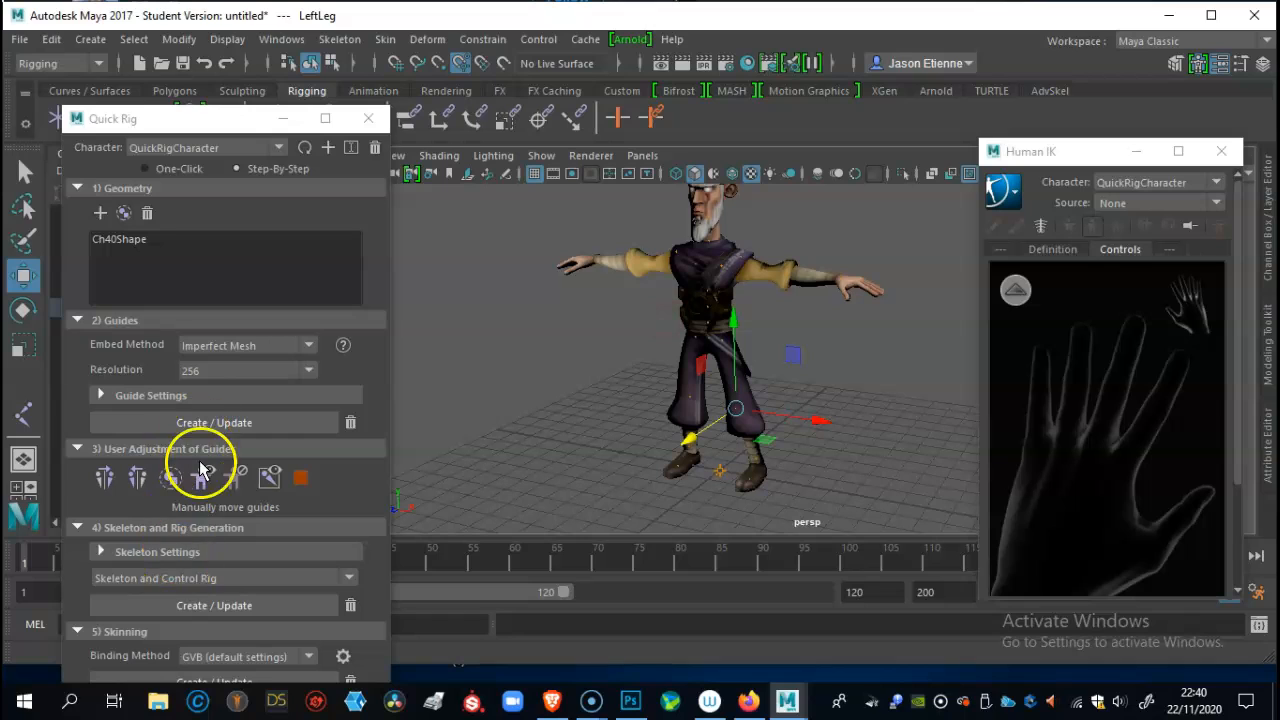
Generate the skeleton and control rig from the adjusted guides.
{"action": "left_click", "coordinate": [210, 608]}
{"action": "left_click", "coordinate": [465, 565]}
{"action": "left_click_drag", "start_coordinate": [565, 505], "coordinate": [620, 460], "text": "alt"}
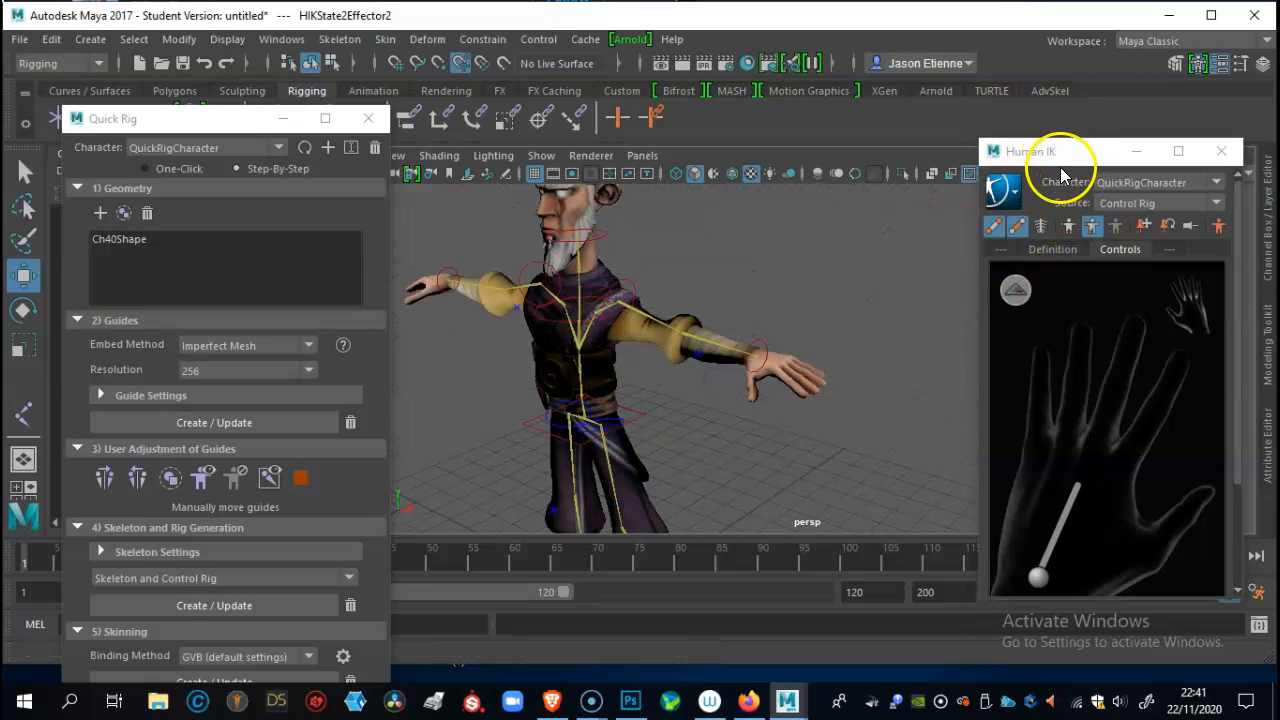
Review the Human IK definition's arm, spine, hips and hand bones, including the detailed left-hand view, against the character's hand.
{"action": "left_click", "coordinate": [1064, 252]}
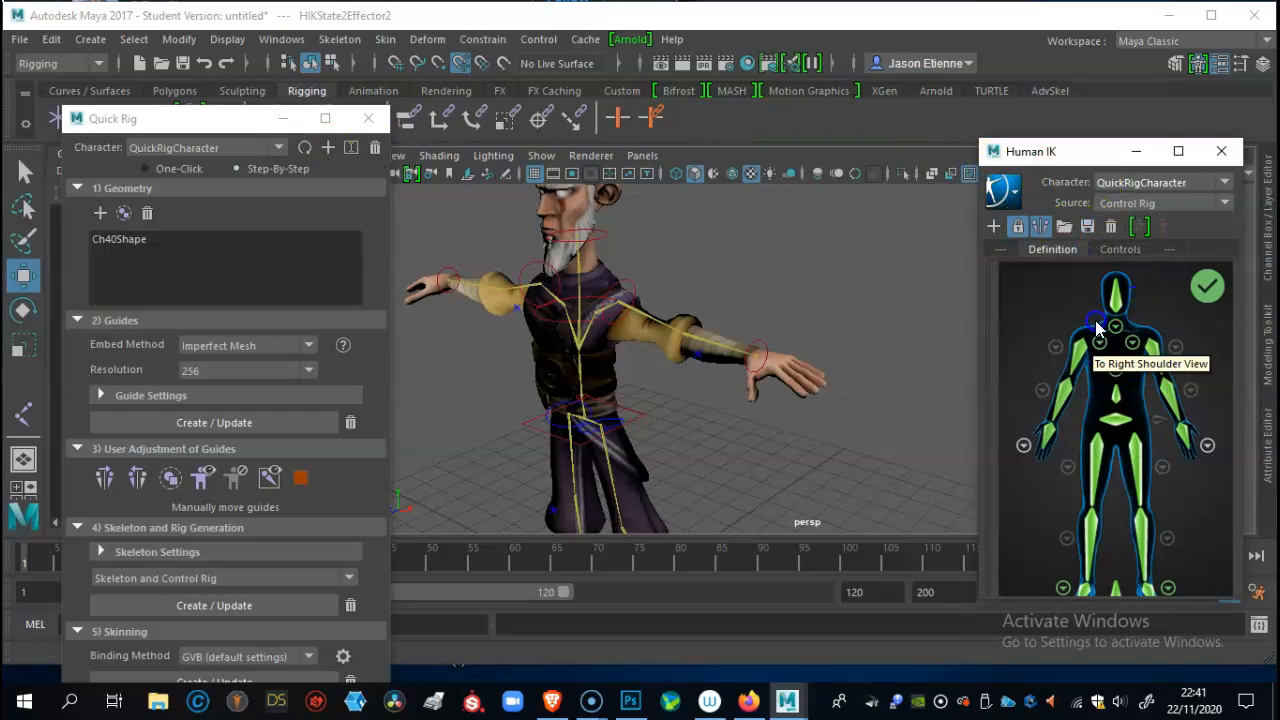
{"action": "left_click", "coordinate": [1173, 400]}
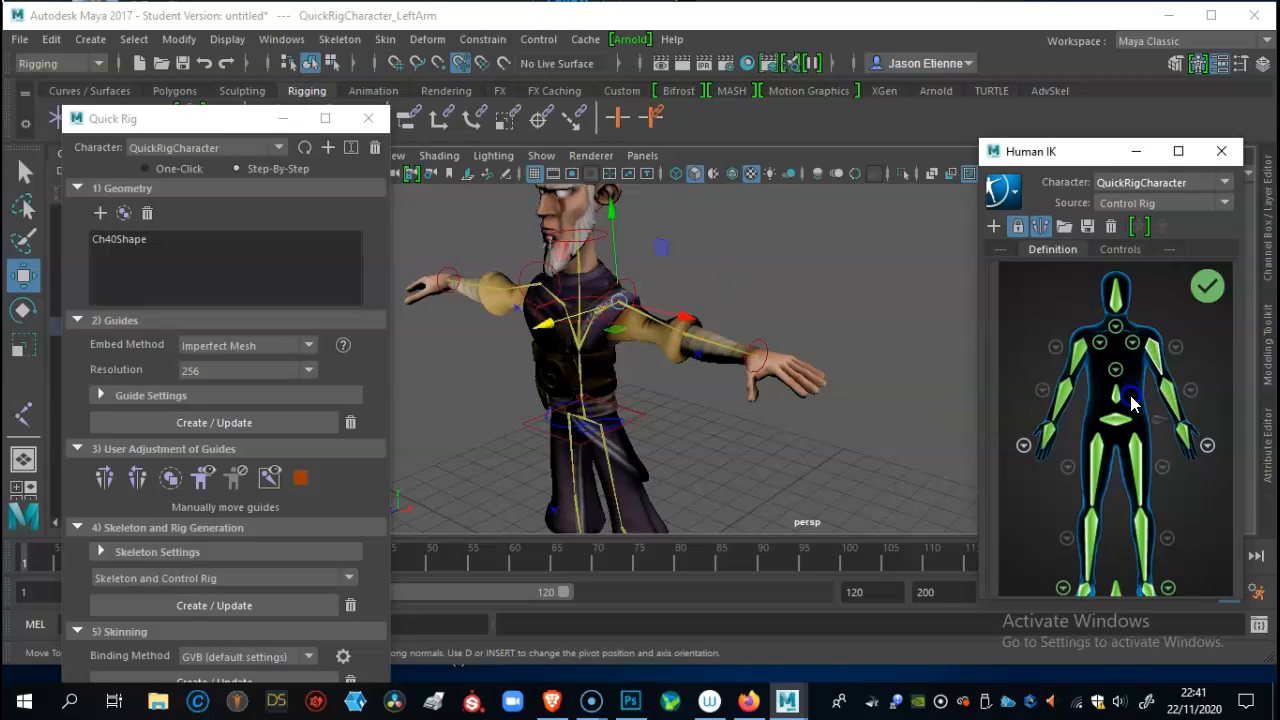
{"action": "left_click", "coordinate": [1120, 410]}
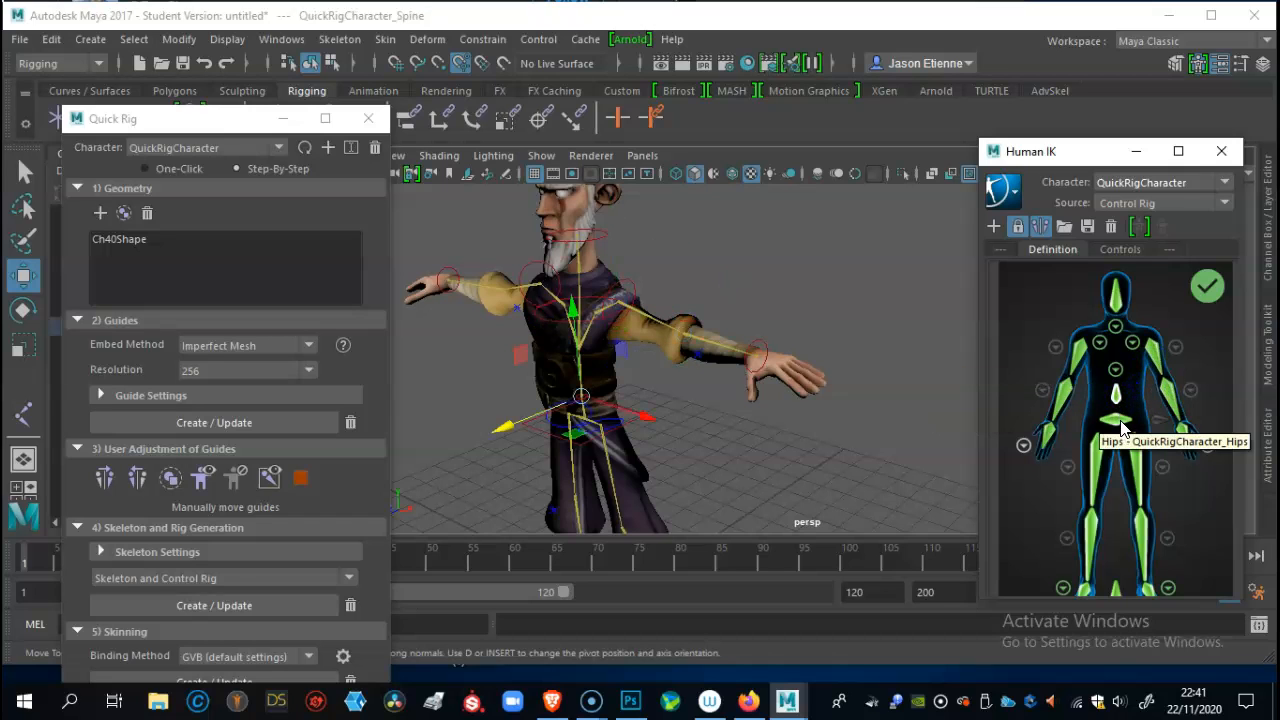
{"action": "left_click", "coordinate": [1122, 428]}
{"action": "left_click", "coordinate": [1055, 405]}
{"action": "left_click", "coordinate": [1188, 438]}
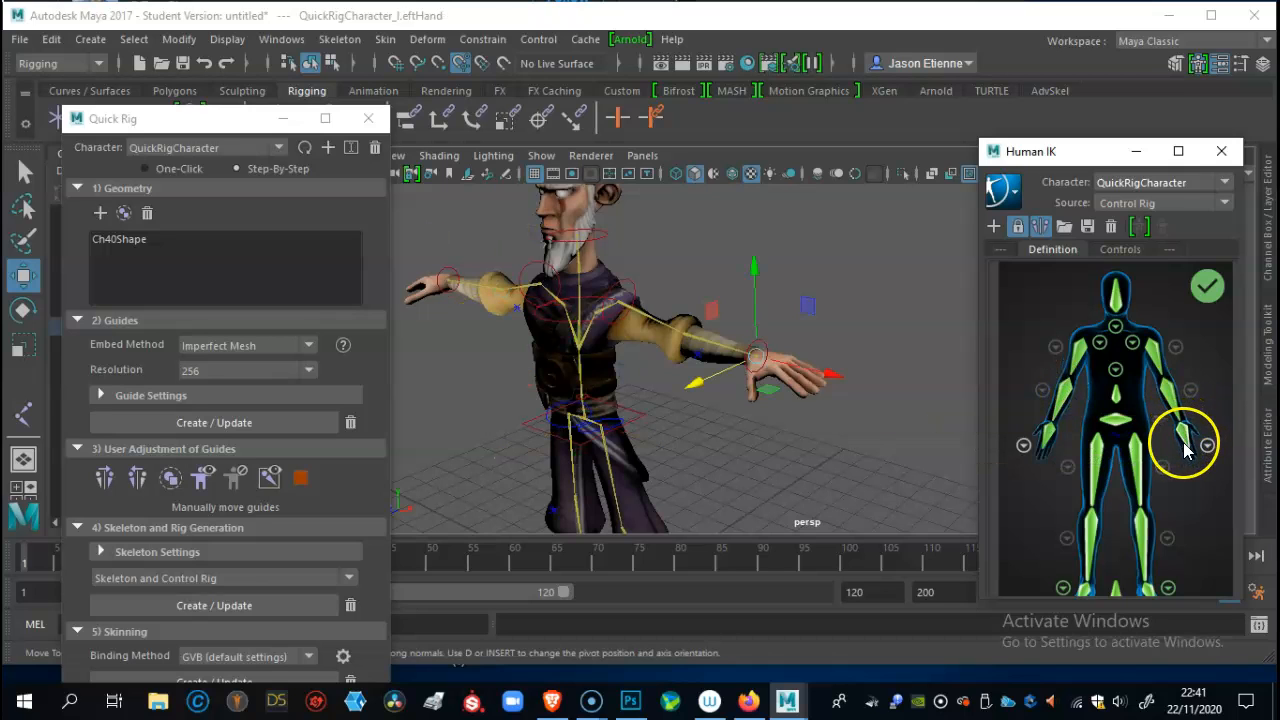
{"action": "left_click", "coordinate": [1208, 446]}
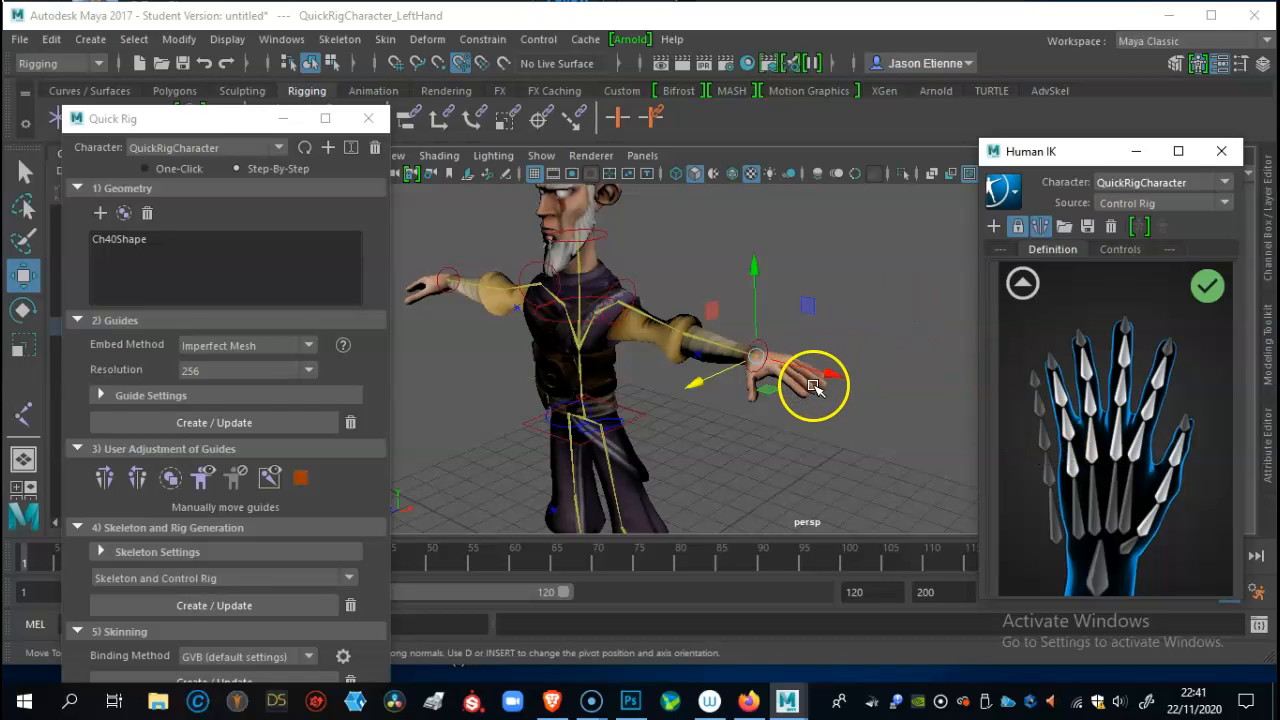
{"action": "left_click_drag", "start_coordinate": [819, 425], "coordinate": [798, 385], "text": "alt"}
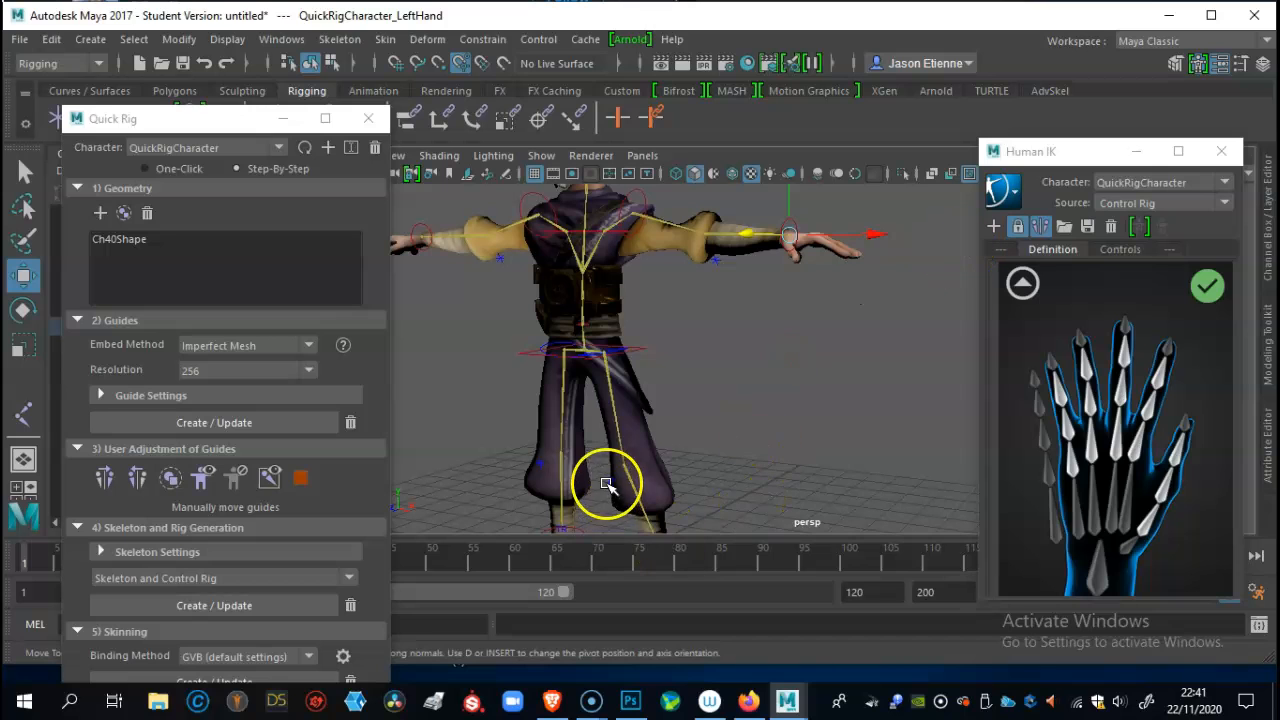
{"action": "middle_click_drag", "start_coordinate": [696, 446], "coordinate": [659, 539], "text": "alt"}
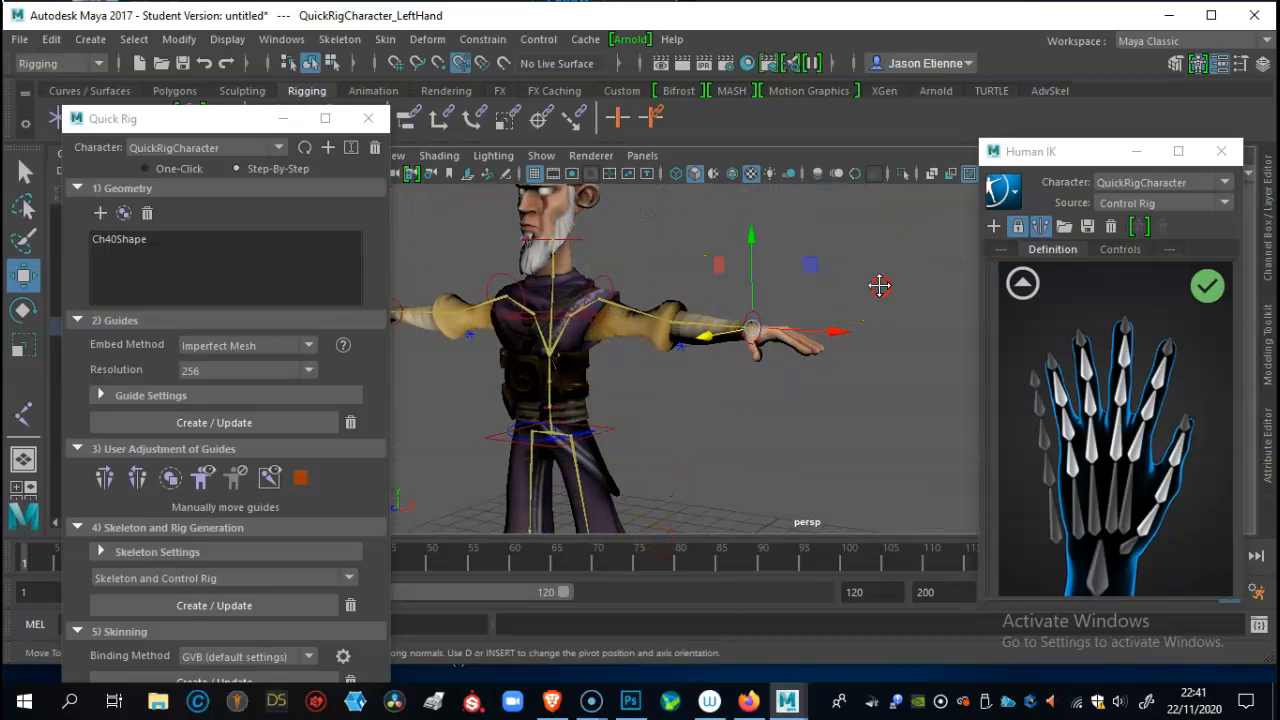
{"action": "middle_click_drag", "start_coordinate": [880, 286], "coordinate": [875, 292], "text": "alt"}
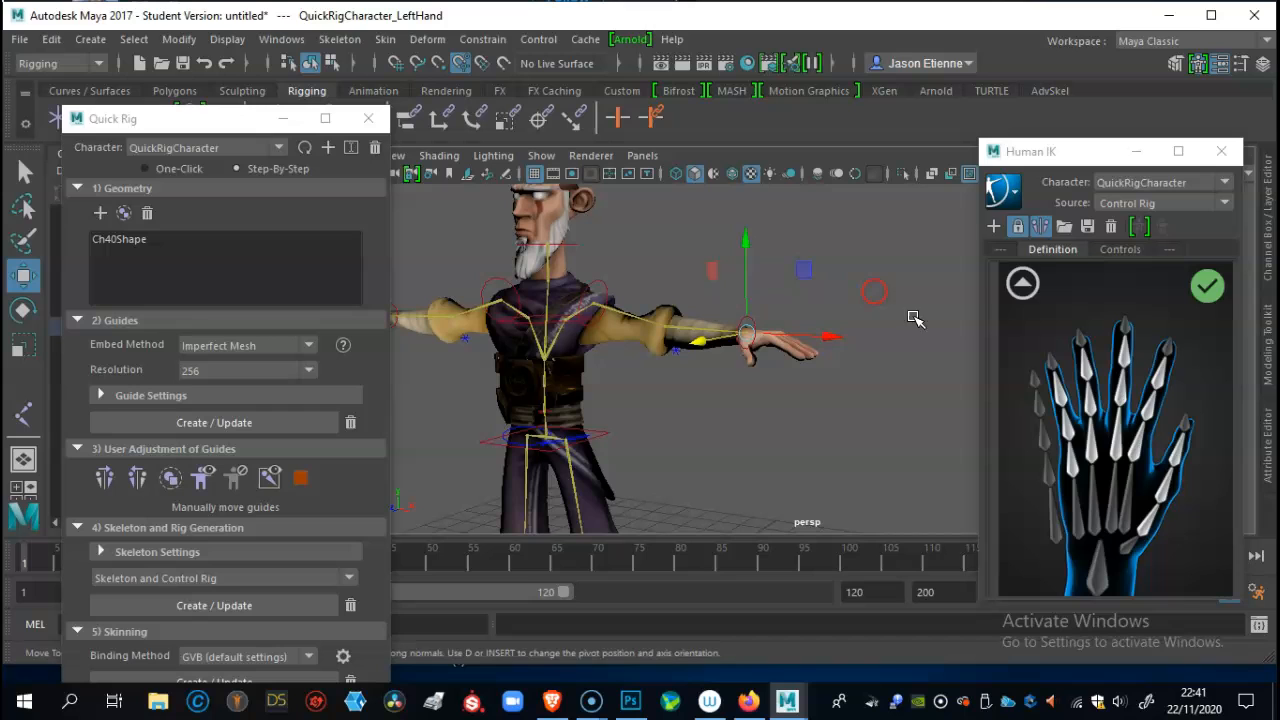
Unlock the QuickRigCharacter definition and accept deletion of its control rig.
{"action": "left_click", "coordinate": [1017, 227]}
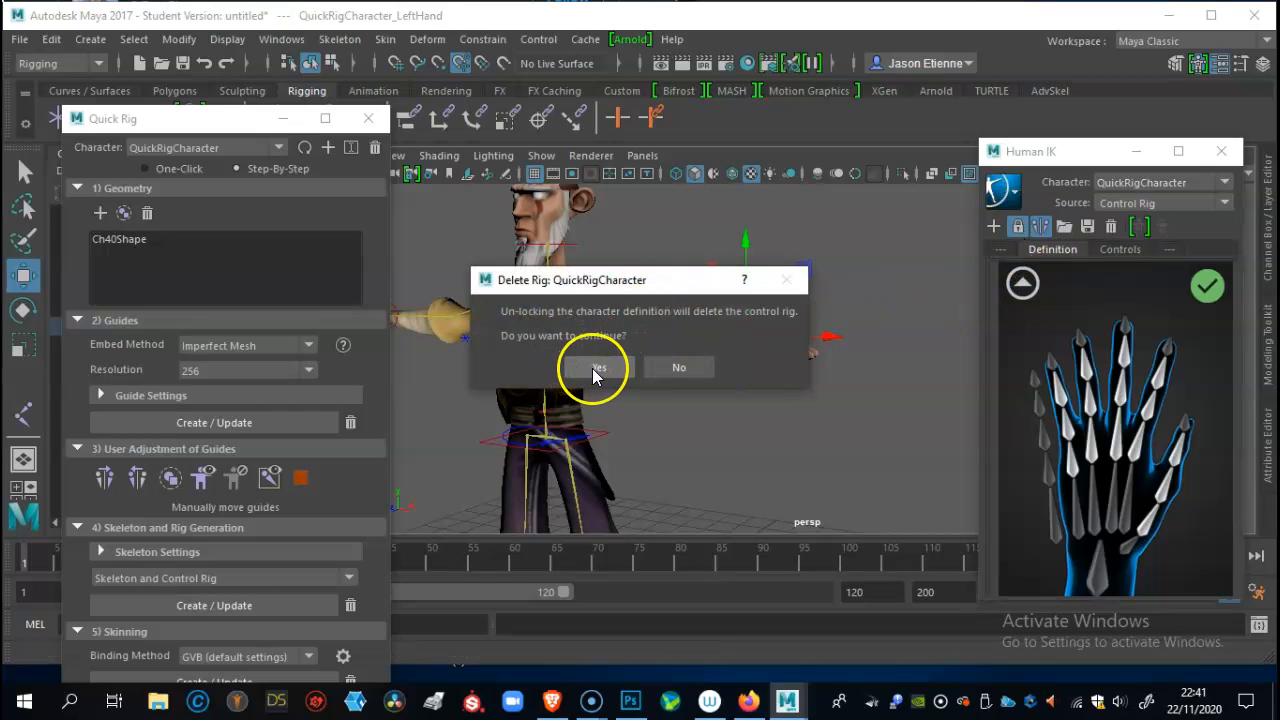
{"action": "left_click", "coordinate": [597, 369]}
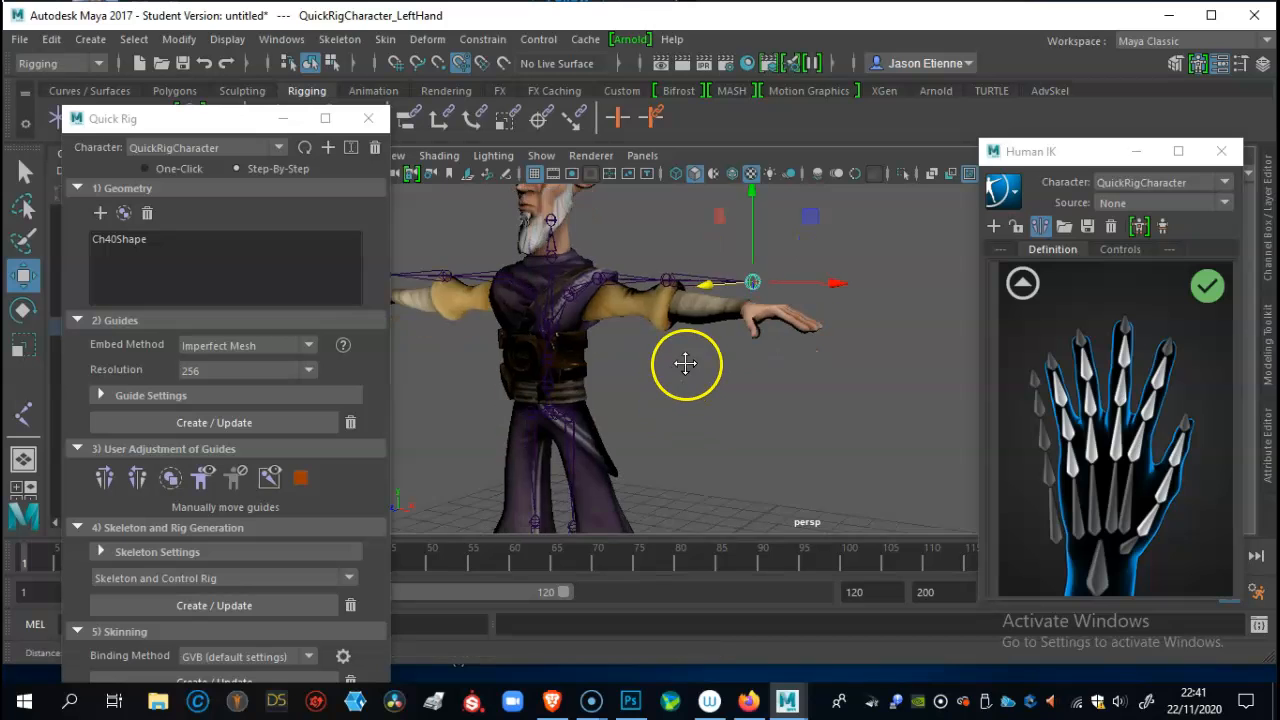
{"action": "left_click_drag", "start_coordinate": [685, 363], "coordinate": [696, 399], "text": "alt"}
Lower the LeftHand joint into the left wrist and the LeftForeArm joint into the left elbow.
{"action": "left_click_drag", "start_coordinate": [756, 213], "coordinate": [763, 263]}
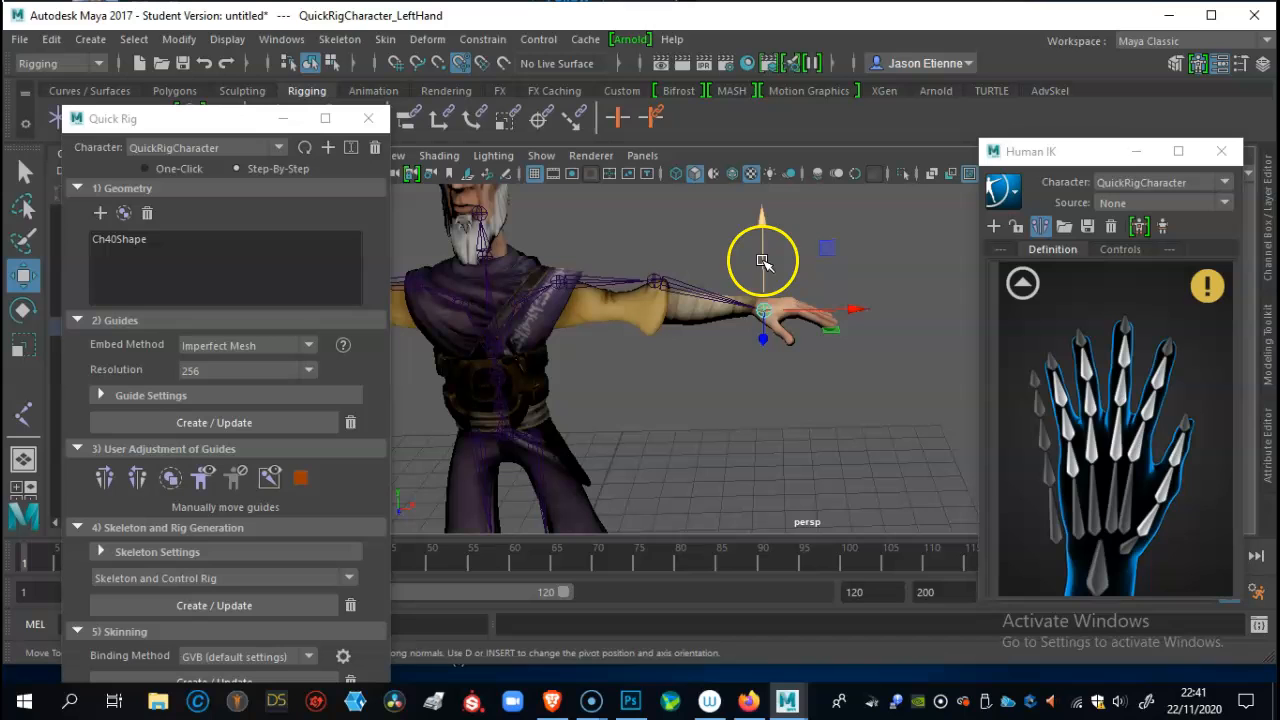
{"action": "left_click", "coordinate": [656, 279]}
{"action": "left_click_drag", "start_coordinate": [655, 240], "coordinate": [652, 262]}
Lower the RightHand joint into the right wrist and the RightForeArm joint toward the right elbow.
{"action": "middle_click_drag", "start_coordinate": [572, 328], "coordinate": [889, 408], "text": "alt"}
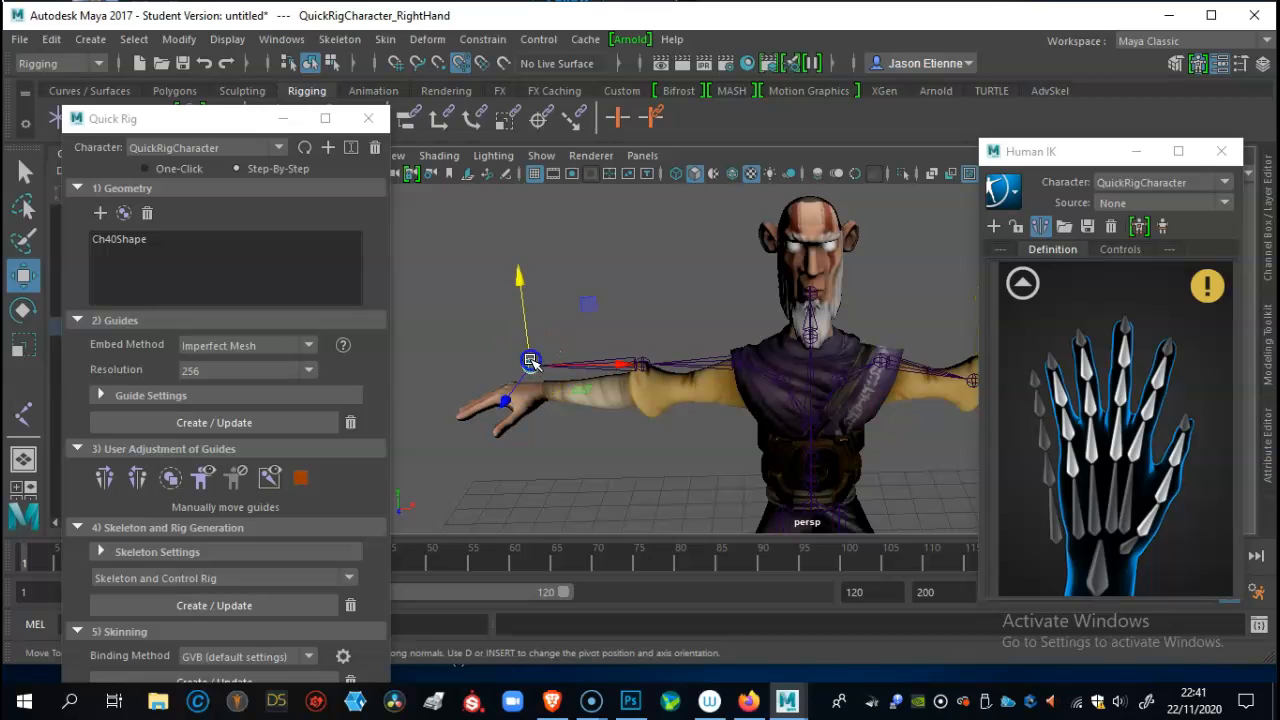
{"action": "left_click_drag", "start_coordinate": [525, 330], "coordinate": [672, 325], "text": "alt"}
{"action": "left_click", "coordinate": [668, 330]}
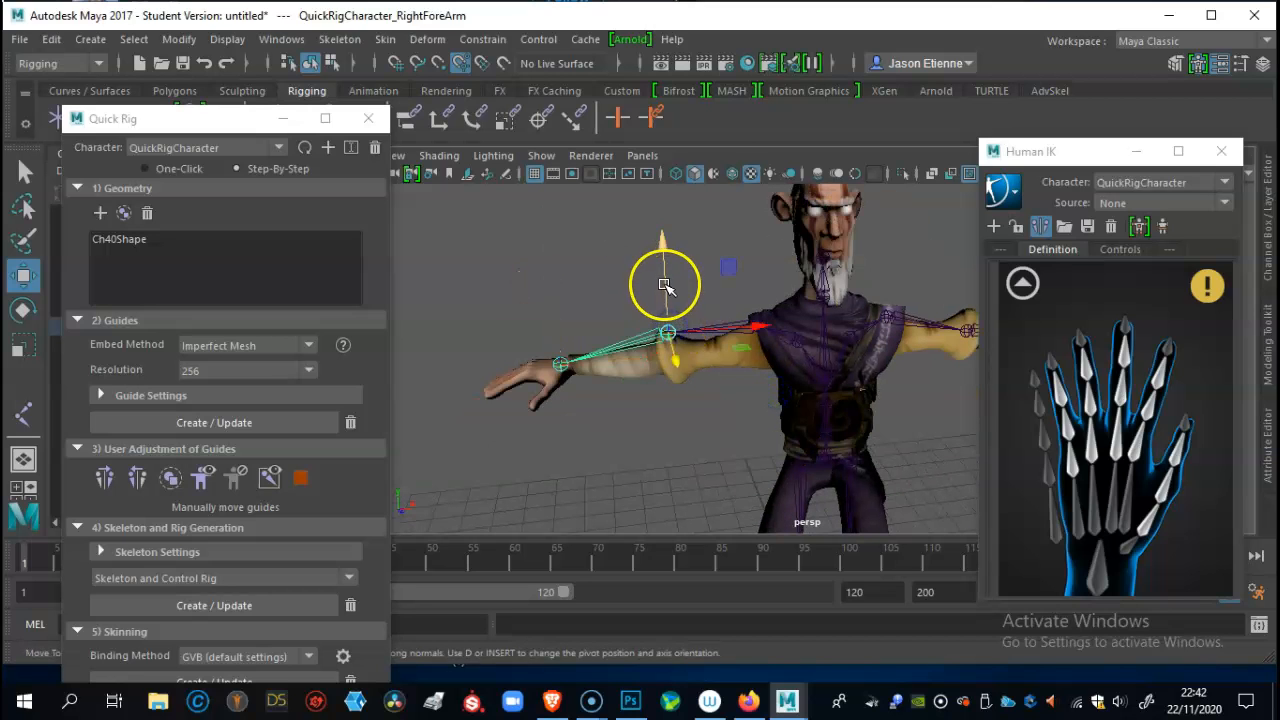
Move the left and right knee joints outward to centre them inside the trouser legs.
{"action": "middle_click_drag", "start_coordinate": [780, 435], "coordinate": [651, 226], "text": "alt"}
{"action": "left_click_drag", "start_coordinate": [640, 350], "coordinate": [689, 366], "text": "alt"}
{"action": "right_click_drag", "start_coordinate": [661, 375], "coordinate": [843, 423], "text": "alt"}
{"action": "middle_click_drag", "start_coordinate": [728, 360], "coordinate": [757, 376], "text": "alt"}
{"action": "left_click_drag", "start_coordinate": [727, 385], "coordinate": [777, 386]}
{"action": "left_click_drag", "start_coordinate": [652, 385], "coordinate": [600, 386]}
Move the foot and toe joints outward on both sides to line them up with the feet.
{"action": "middle_click_drag", "start_coordinate": [662, 480], "coordinate": [650, 360], "text": "alt"}
{"action": "left_click_drag", "start_coordinate": [721, 404], "coordinate": [766, 420]}
{"action": "left_click_drag", "start_coordinate": [703, 466], "coordinate": [768, 471]}
{"action": "left_click_drag", "start_coordinate": [634, 460], "coordinate": [563, 457]}
{"action": "left_click_drag", "start_coordinate": [629, 411], "coordinate": [588, 411]}
Move both foot joints back into the ankles in the side view.
{"action": "left_click_drag", "start_coordinate": [800, 420], "coordinate": [560, 400], "text": "alt"}
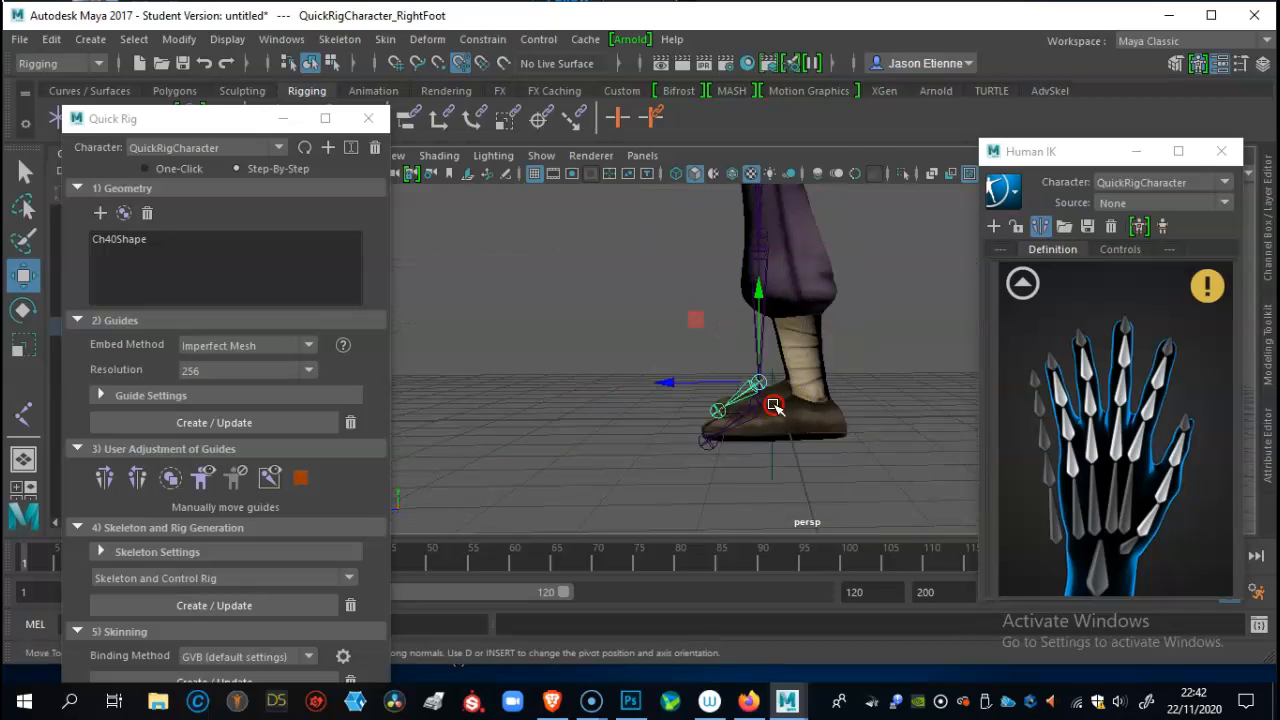
{"action": "key", "text": "space"}
{"action": "key", "text": "space"}
{"action": "left_click", "coordinate": [654, 409]}
{"action": "left_click", "coordinate": [655, 407]}
{"action": "key", "text": "f"}
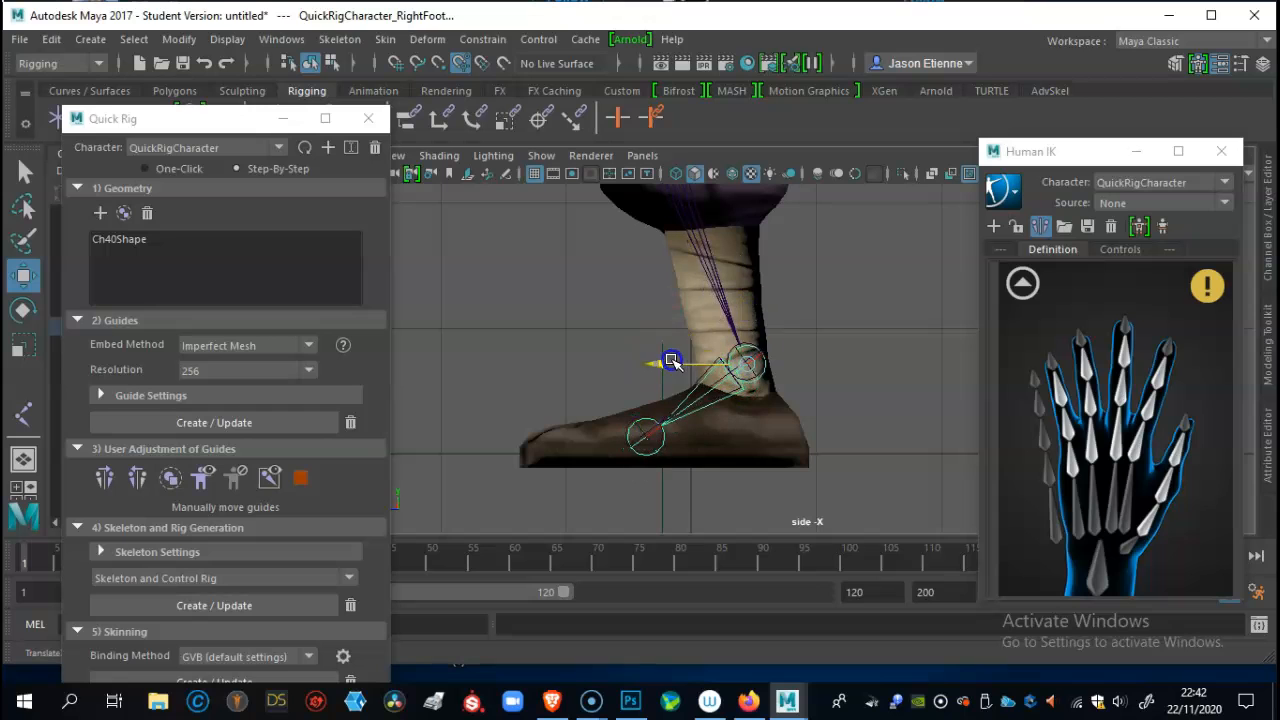
{"action": "middle_click_drag", "start_coordinate": [690, 325], "coordinate": [686, 523], "text": "alt"}
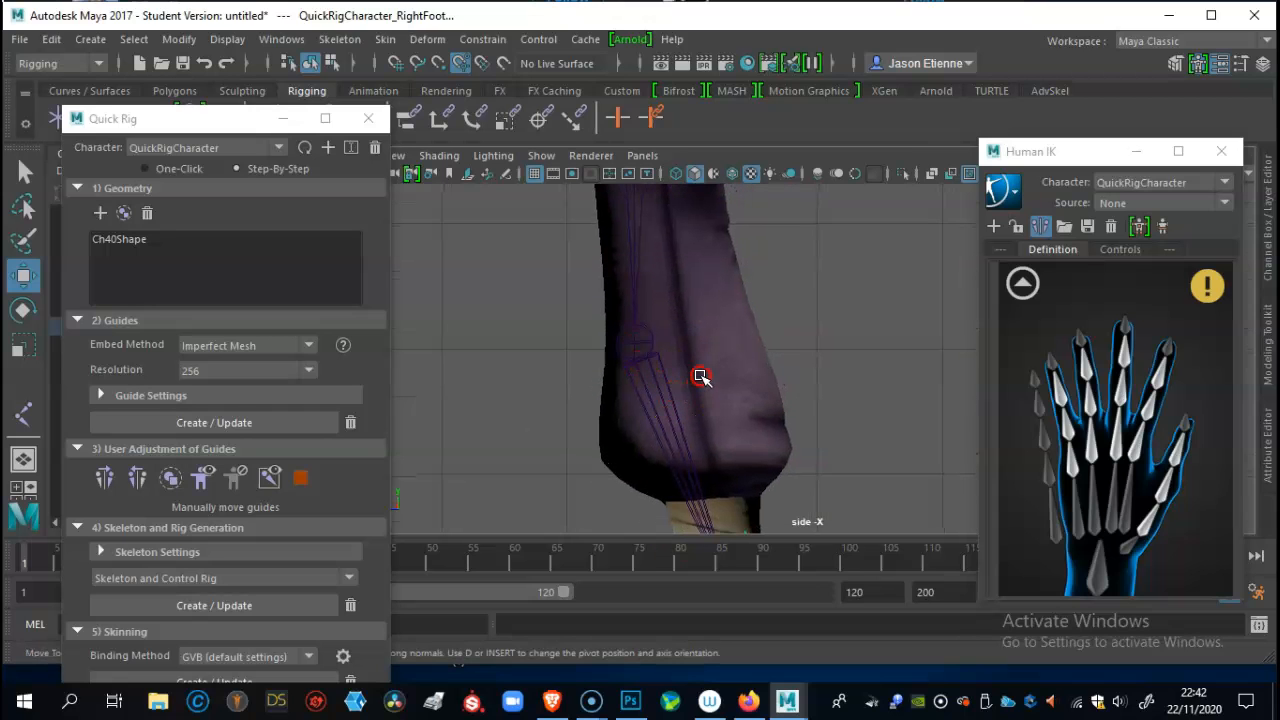
{"action": "key", "text": "space"}
{"action": "key", "text": "space"}
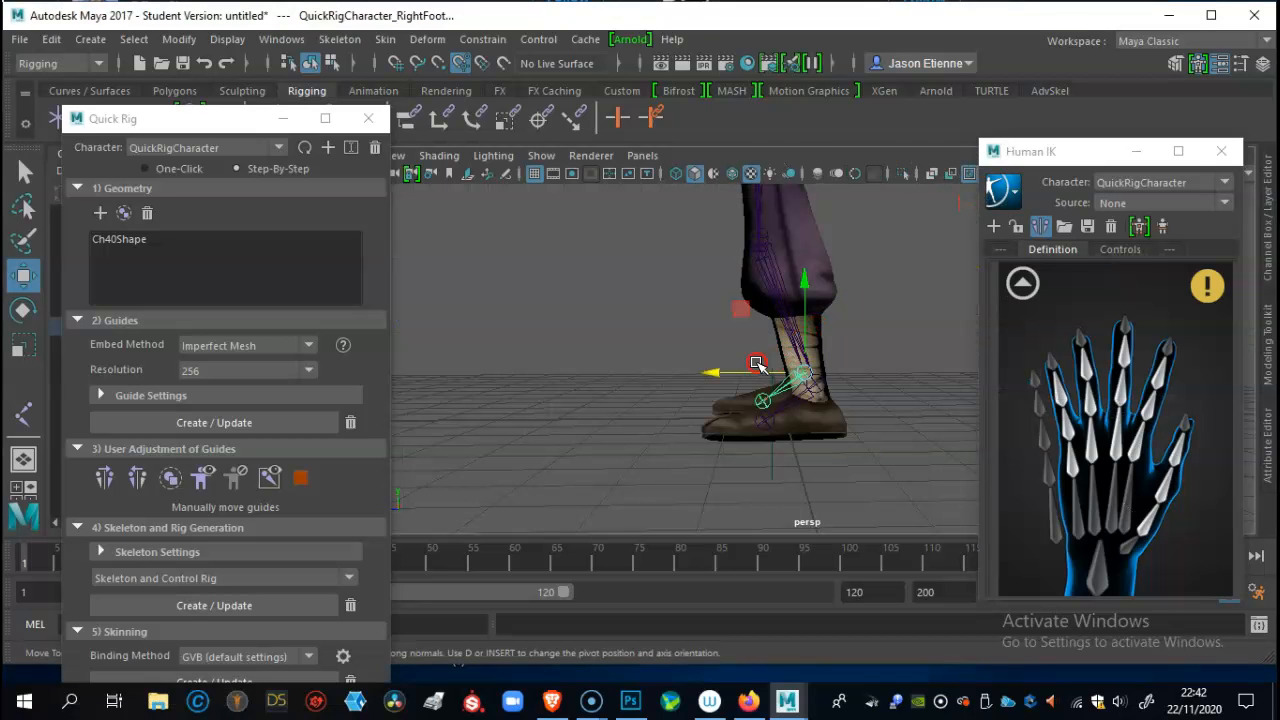
Examine the adjusted skeleton's fit across the legs, torso and arms, ending with a close look at the left hand.
{"action": "left_click_drag", "start_coordinate": [694, 361], "coordinate": [725, 358], "text": "alt"}
{"action": "middle_click_drag", "start_coordinate": [725, 358], "coordinate": [686, 449], "text": "alt"}
{"action": "mouse_move", "coordinate": [686, 449]}
{"action": "left_mouse_down", "text": "alt"}
{"action": "mouse_move", "coordinate": [686, 414]}
{"action": "mouse_move", "coordinate": [691, 449]}
{"action": "left_mouse_up", "text": "alt"}
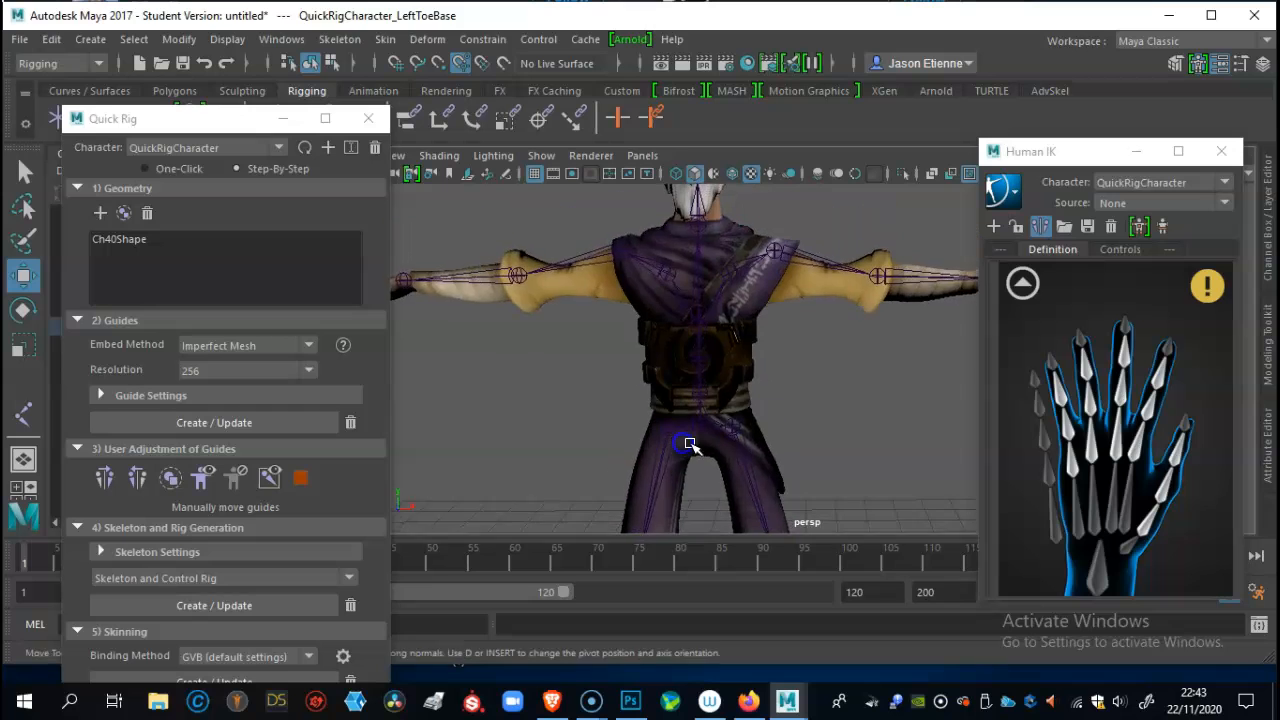
{"action": "middle_click_drag", "start_coordinate": [691, 449], "coordinate": [691, 508], "text": "alt"}
{"action": "left_click_drag", "start_coordinate": [753, 471], "coordinate": [762, 418], "text": "alt"}
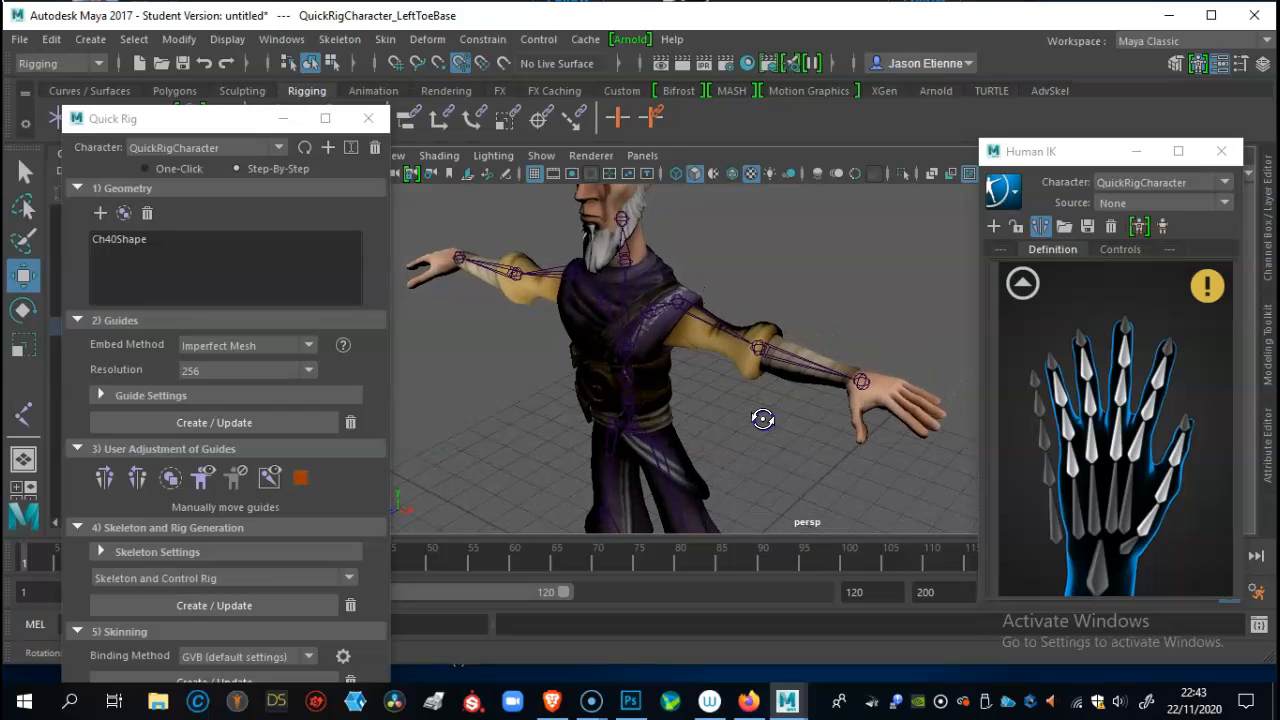
{"action": "middle_click_drag", "start_coordinate": [762, 418], "coordinate": [894, 372], "text": "alt"}
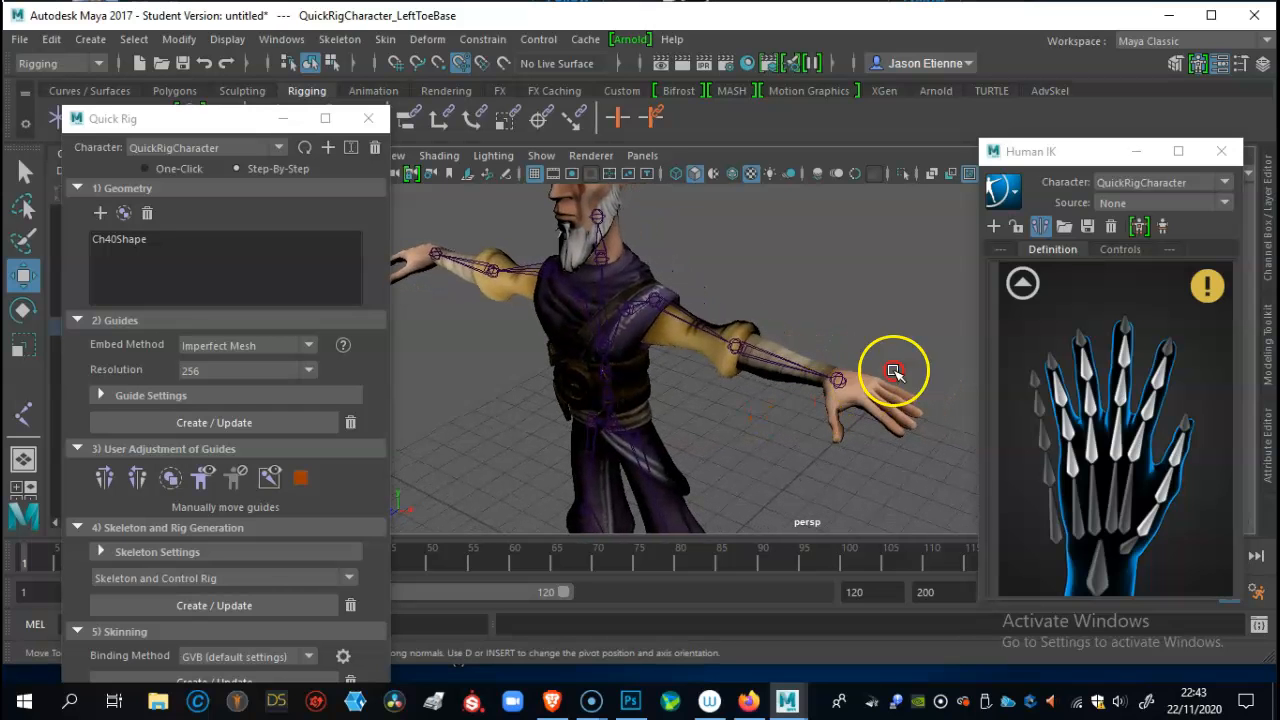
{"action": "scroll", "coordinate": [805, 363], "scroll_direction": "up", "scroll_amount": 3}
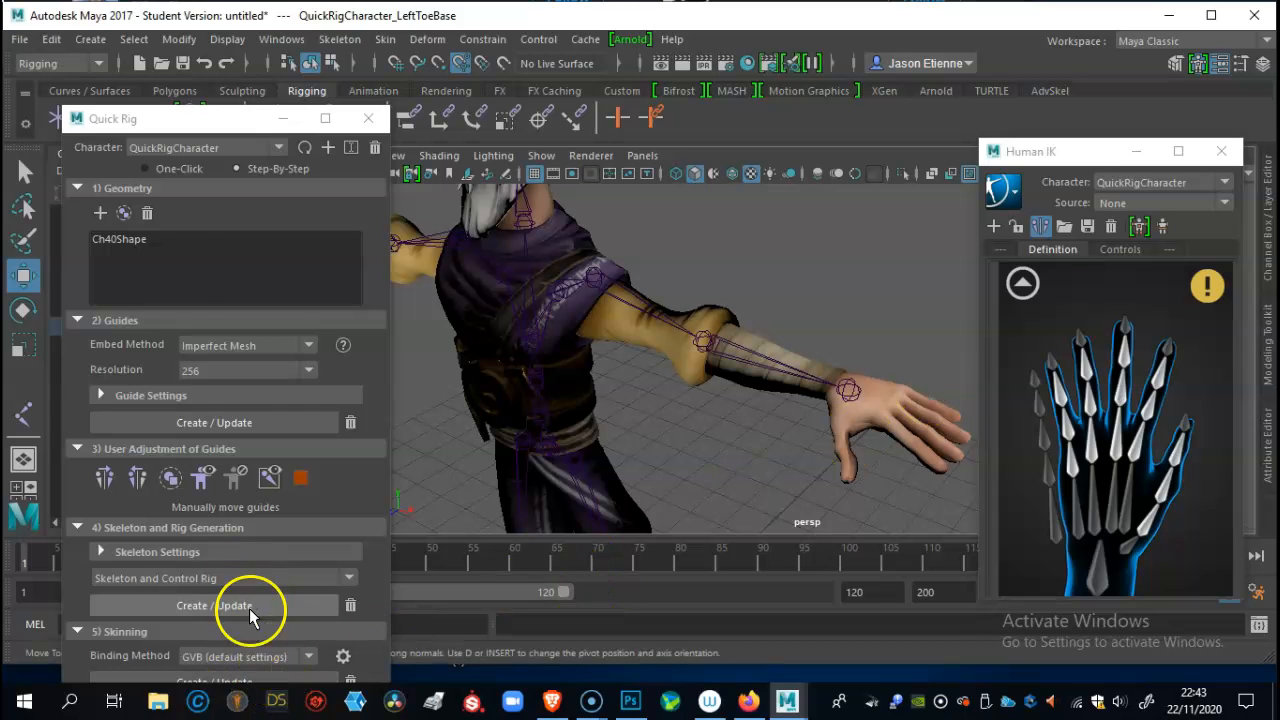
{"action": "left_click_drag", "start_coordinate": [237, 140], "coordinate": [257, 40]}
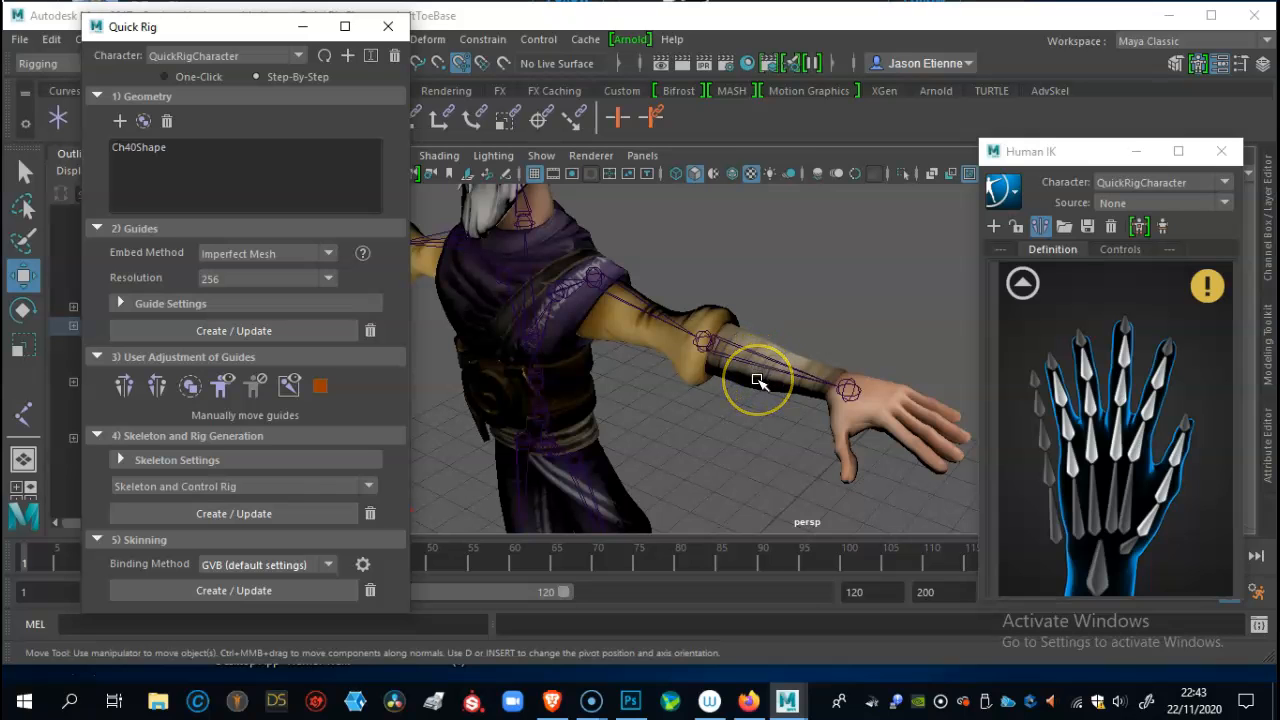
{"action": "mouse_move", "coordinate": [752, 385]}
{"action": "left_mouse_down", "text": "alt"}
{"action": "mouse_move", "coordinate": [757, 394]}
{"action": "mouse_move", "coordinate": [774, 371]}
{"action": "mouse_move", "coordinate": [802, 428]}
{"action": "mouse_move", "coordinate": [729, 391]}
{"action": "mouse_move", "coordinate": [729, 431]}
{"action": "mouse_move", "coordinate": [766, 436]}
{"action": "mouse_move", "coordinate": [629, 377]}
{"action": "mouse_move", "coordinate": [686, 380]}
{"action": "mouse_move", "coordinate": [710, 411]}
{"action": "mouse_move", "coordinate": [734, 397]}
{"action": "mouse_move", "coordinate": [737, 429]}
{"action": "mouse_move", "coordinate": [834, 446]}
{"action": "mouse_move", "coordinate": [740, 370]}
{"action": "left_mouse_up", "text": "alt"}
{"action": "right_click_drag", "start_coordinate": [740, 370], "coordinate": [834, 388], "text": "alt"}
{"action": "middle_click_drag", "start_coordinate": [834, 388], "coordinate": [819, 391], "text": "alt"}
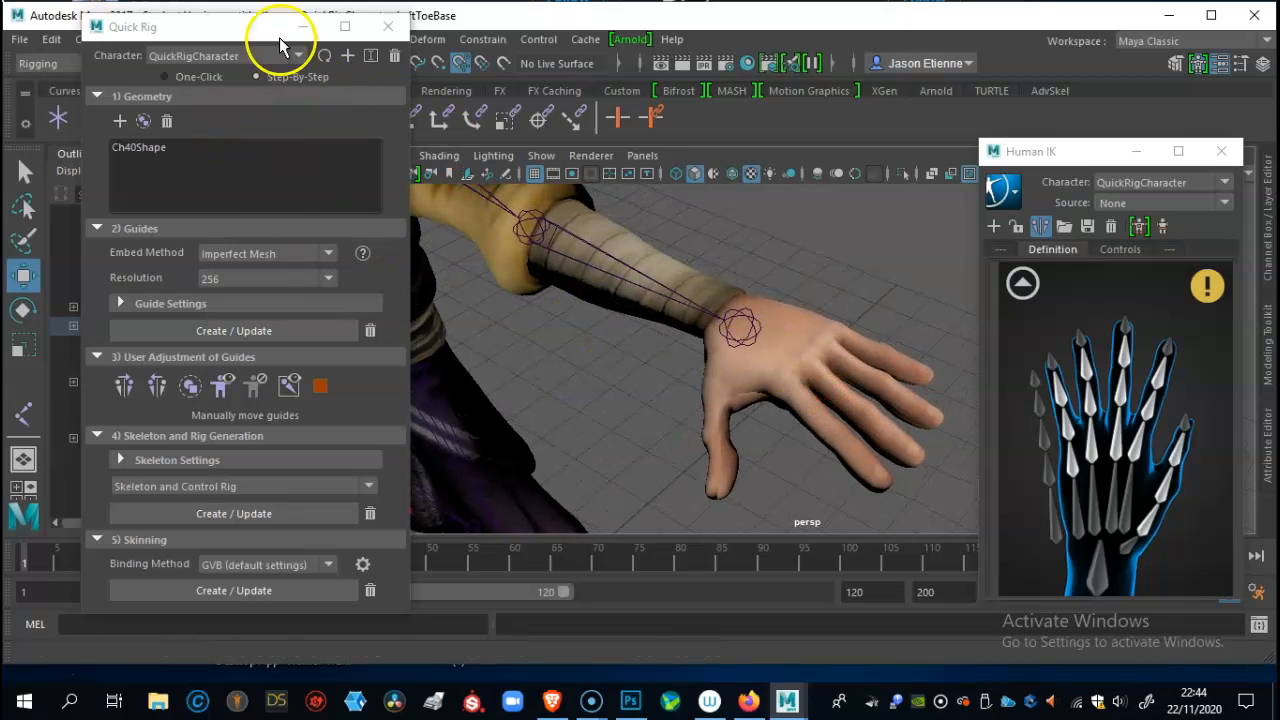
Move the Quick Rig window clear of the Outliner and activate the Joint tool with Projected Centering enabled.
{"action": "left_click_drag", "start_coordinate": [213, 38], "coordinate": [1100, 71]}
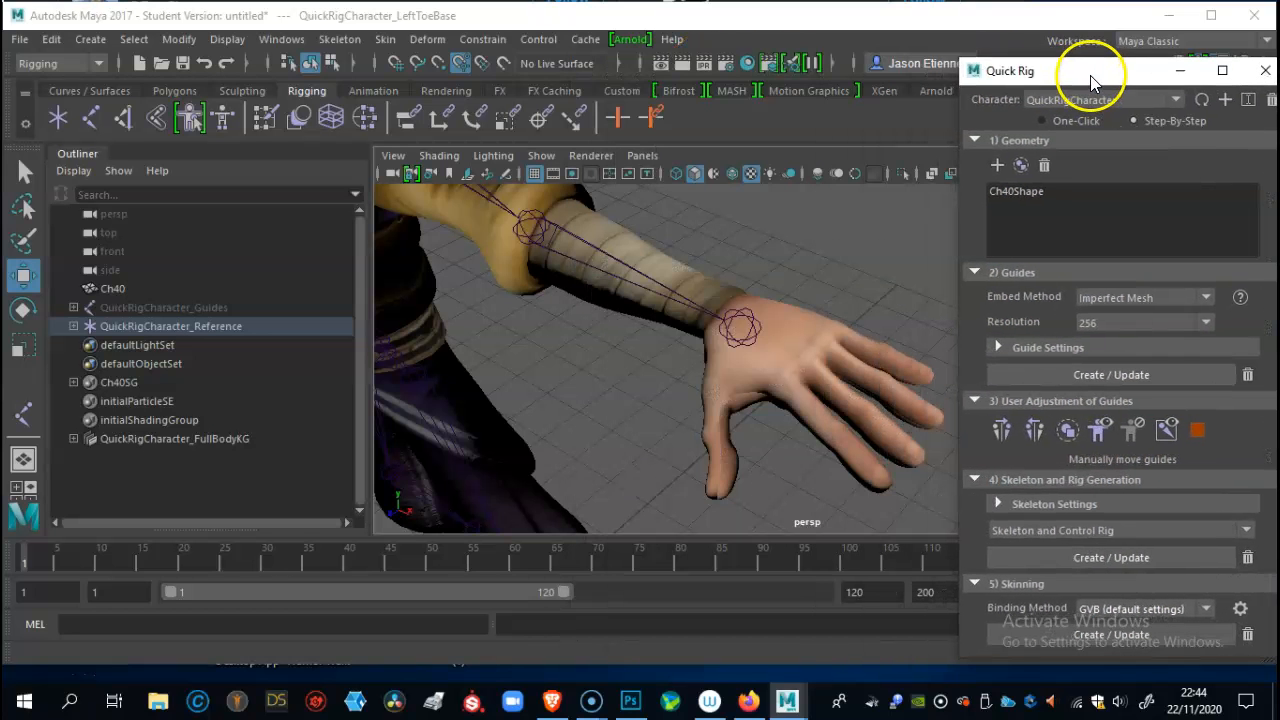
{"action": "double_click", "coordinate": [91, 117]}
{"action": "left_click_drag", "start_coordinate": [429, 232], "coordinate": [493, 143]}
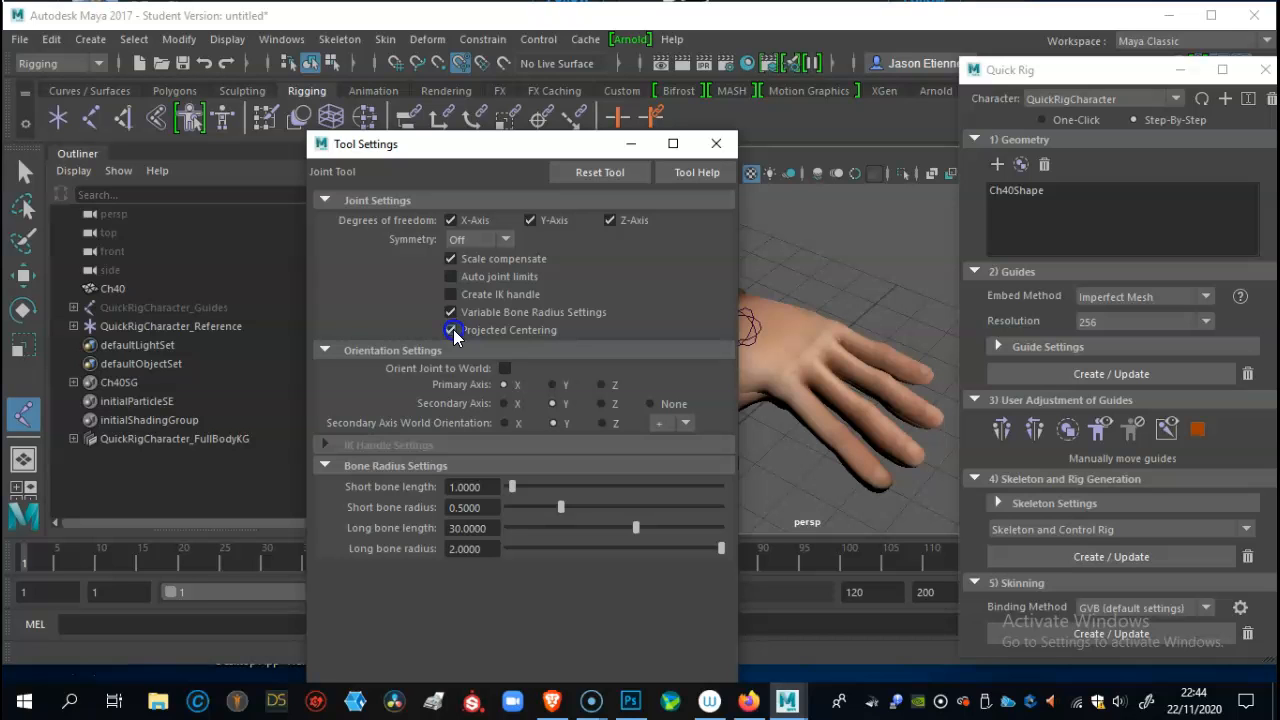
{"action": "left_click", "coordinate": [425, 550]}
{"action": "left_click", "coordinate": [716, 146]}
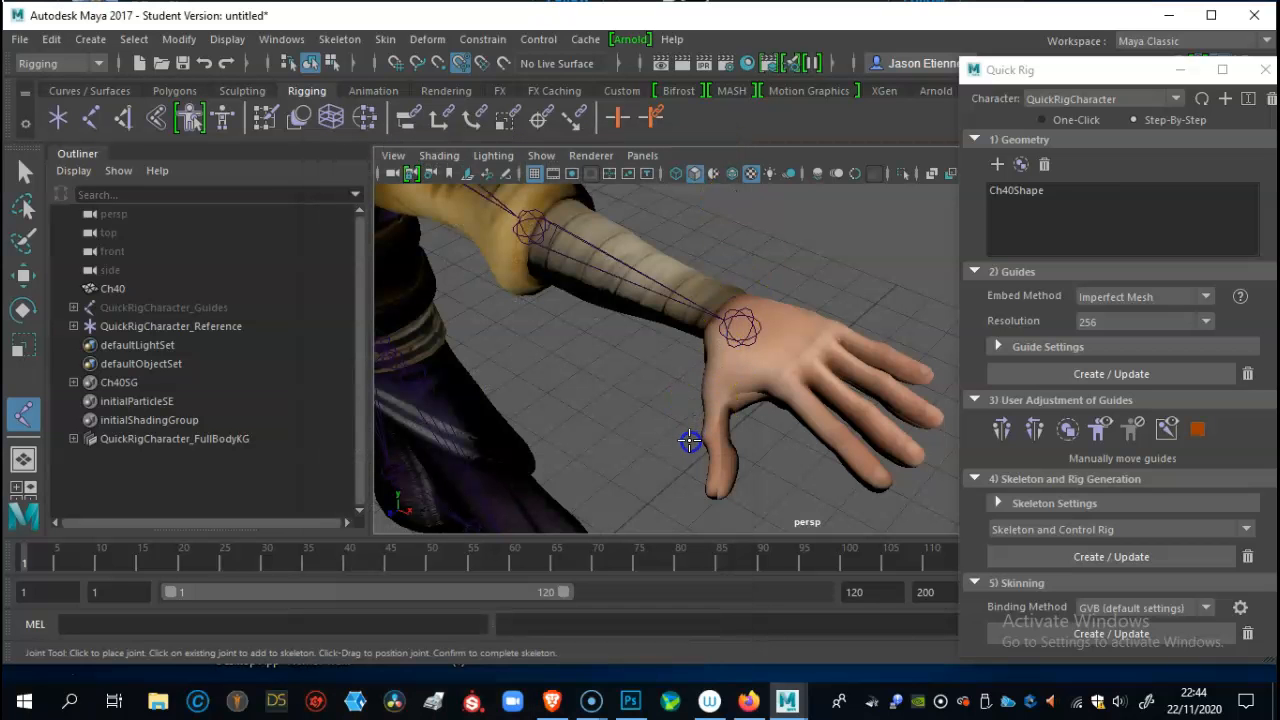
Draw a three-joint chain along the left thumb from its base to its tip.
{"action": "middle_click_drag", "start_coordinate": [690, 441], "coordinate": [663, 400], "text": "alt"}
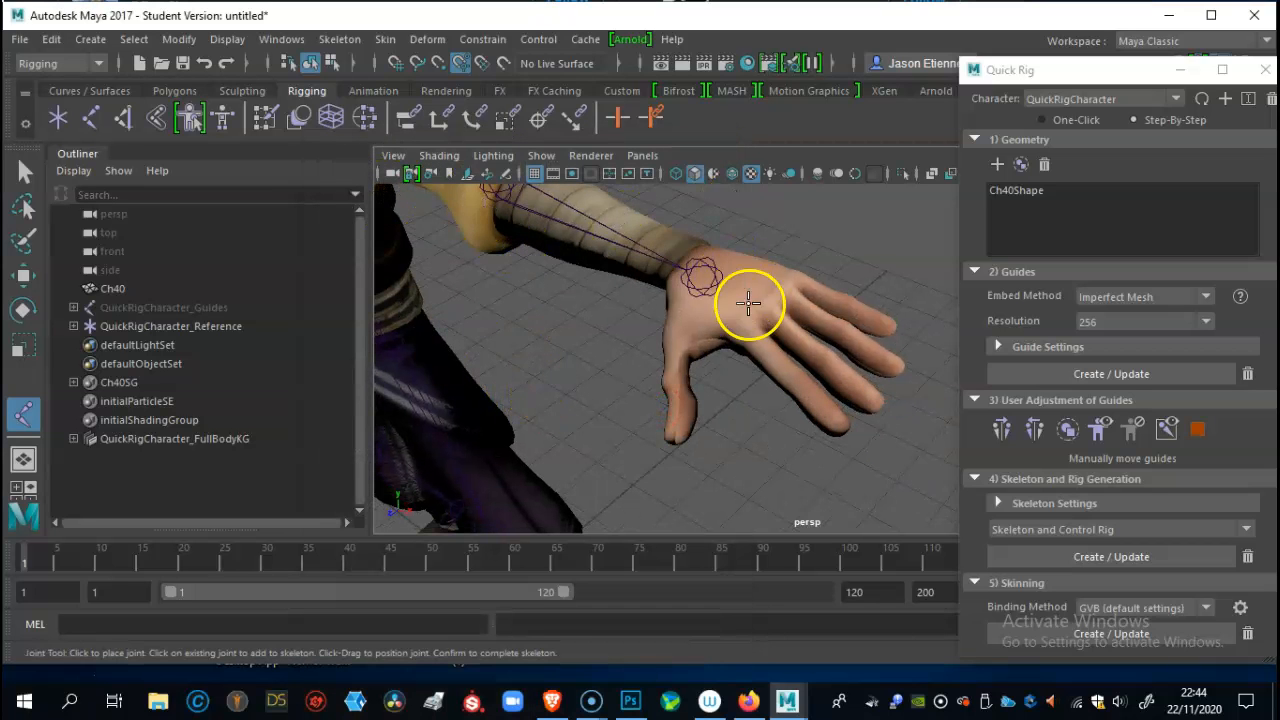
{"action": "left_click", "coordinate": [671, 327]}
{"action": "left_click", "coordinate": [671, 384]}
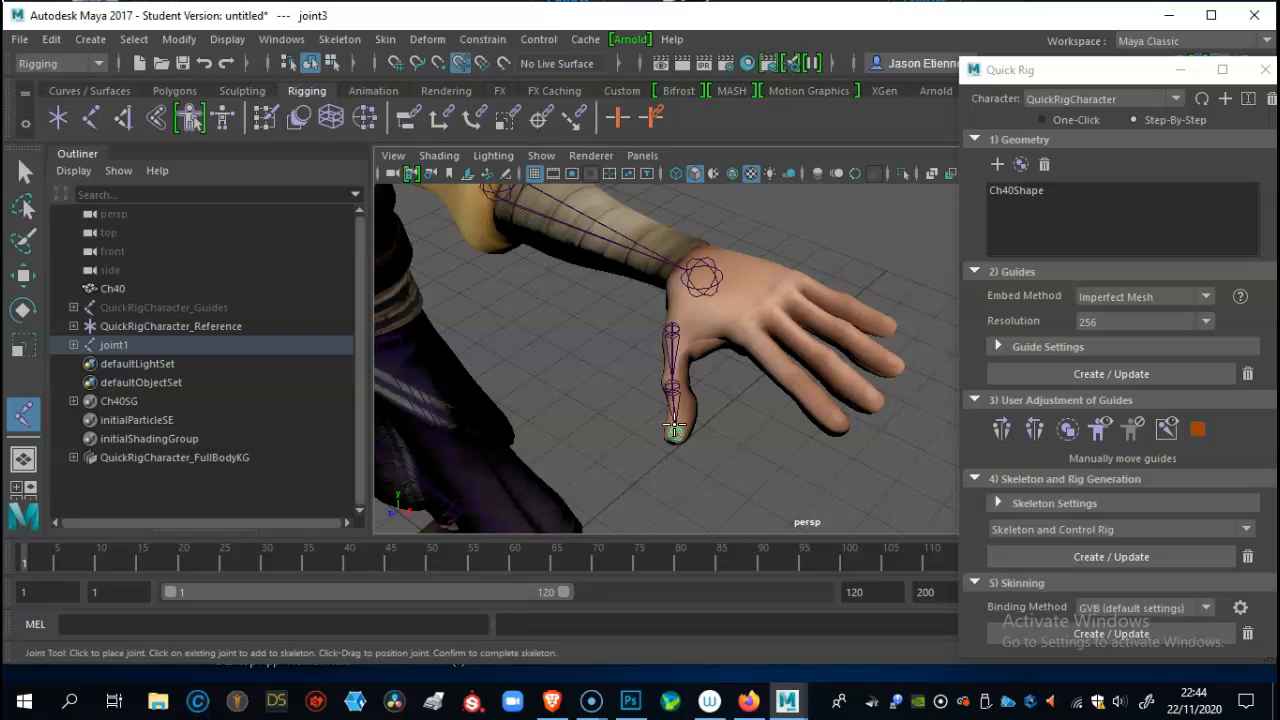
Nudge the thumb chain's root joint into place inside the base of the left thumb.
{"action": "key", "text": "w"}
{"action": "left_click_drag", "start_coordinate": [671, 415], "coordinate": [742, 405], "text": "alt"}
{"action": "middle_click_drag", "start_coordinate": [742, 405], "coordinate": [745, 400], "text": "alt"}
{"action": "left_click_drag", "start_coordinate": [631, 369], "coordinate": [636, 371]}
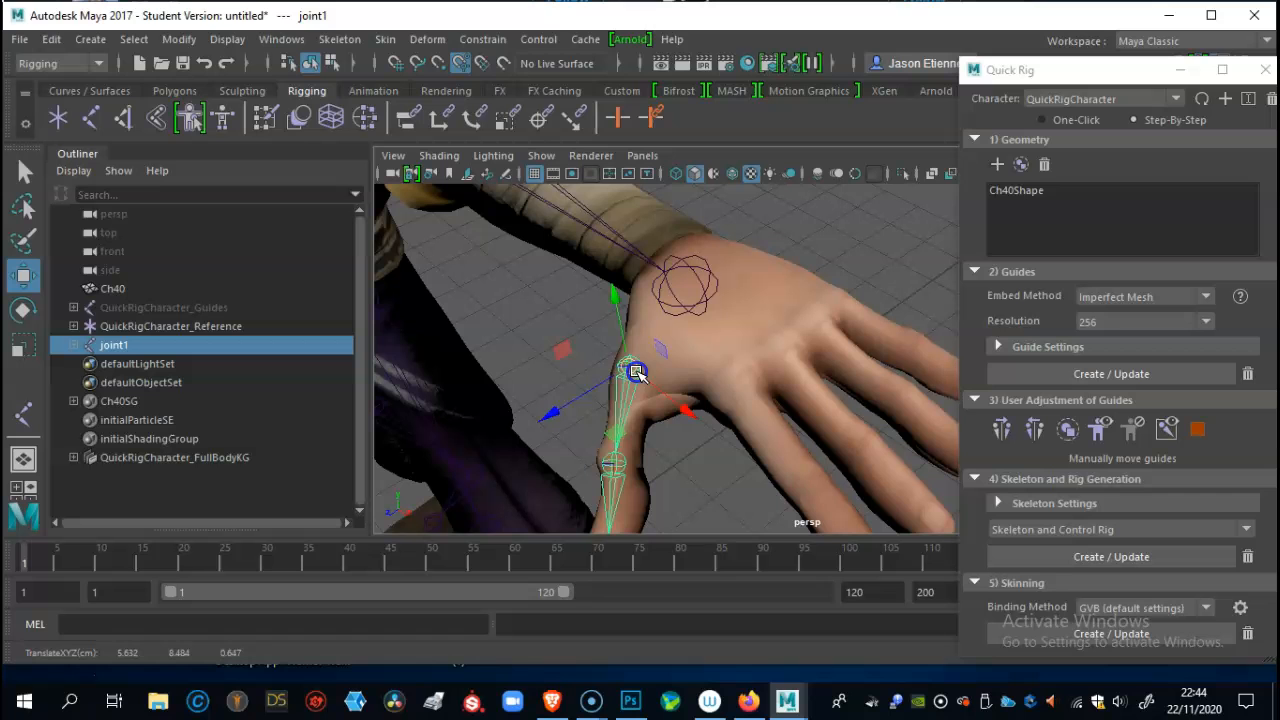
{"action": "left_click", "coordinate": [623, 463]}
{"action": "left_click_drag", "start_coordinate": [620, 459], "coordinate": [603, 376], "text": "alt"}
{"action": "left_click_drag", "start_coordinate": [682, 352], "coordinate": [283, 200], "text": "alt"}
Draw a separate three-joint chain along the left index finger from its knuckle to its tip.
{"action": "left_click", "coordinate": [91, 117]}
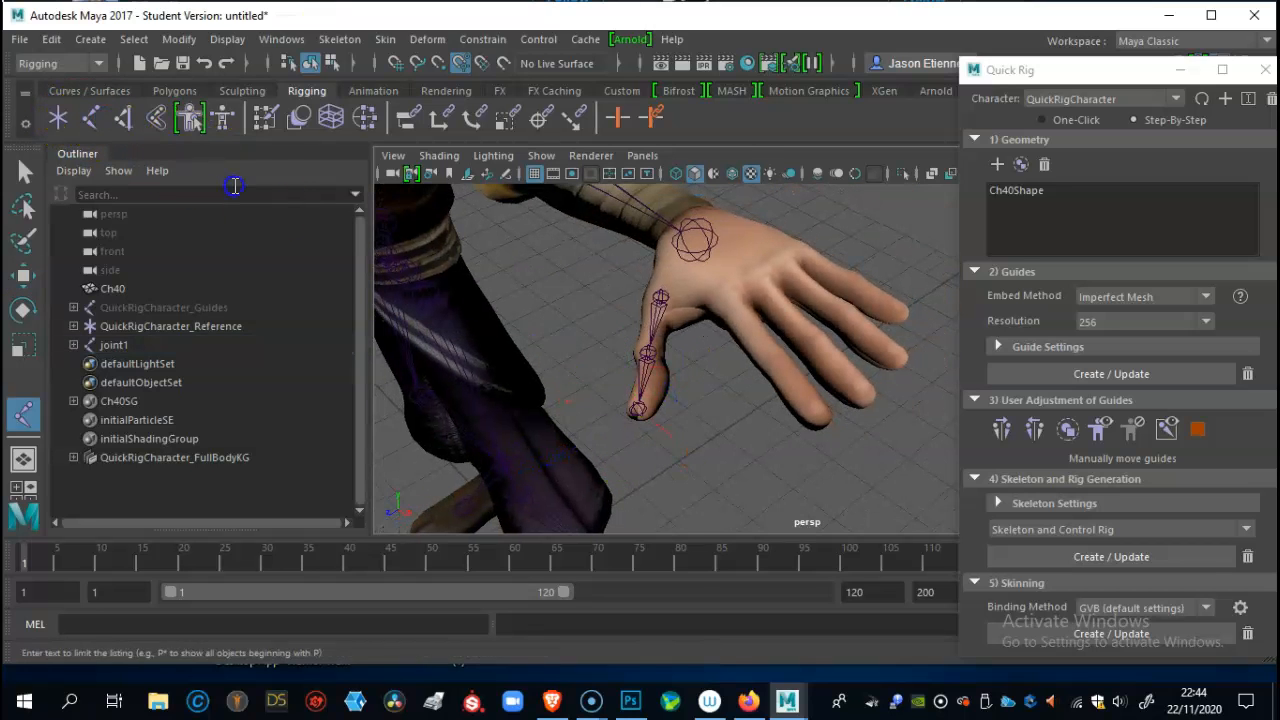
{"action": "left_click_drag", "start_coordinate": [689, 302], "coordinate": [667, 405], "text": "alt"}
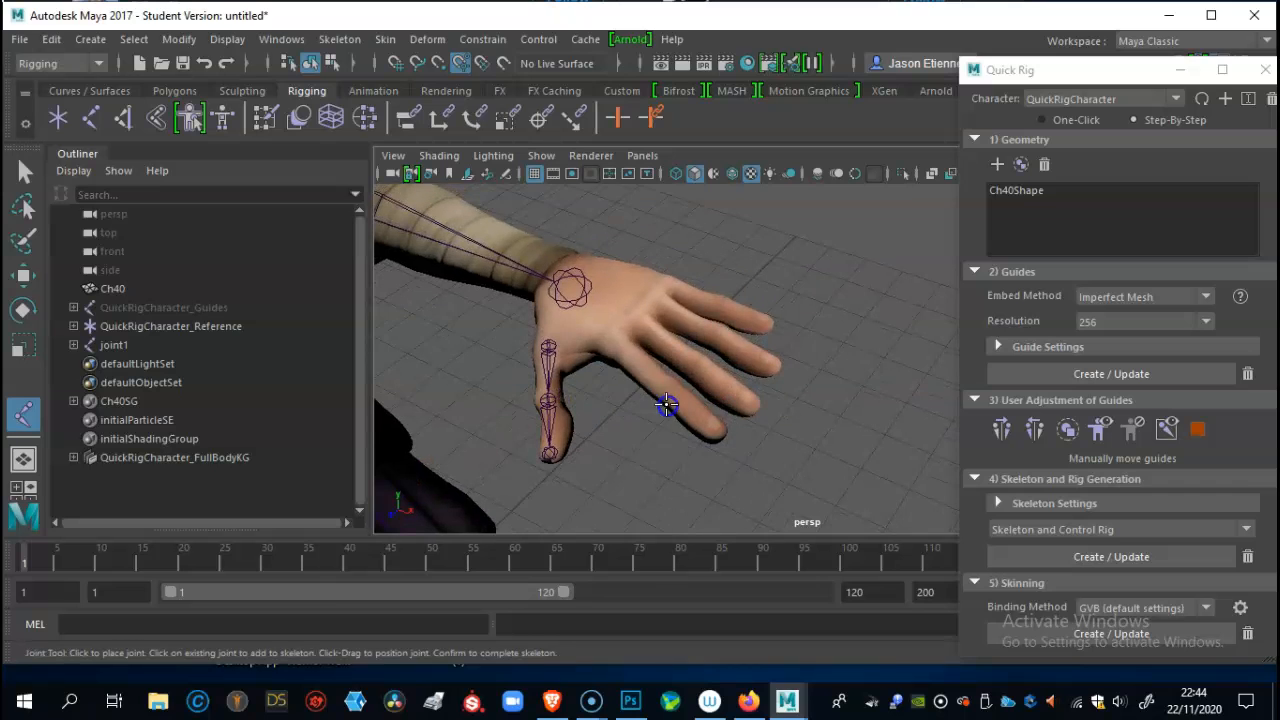
{"action": "left_click", "coordinate": [612, 335]}
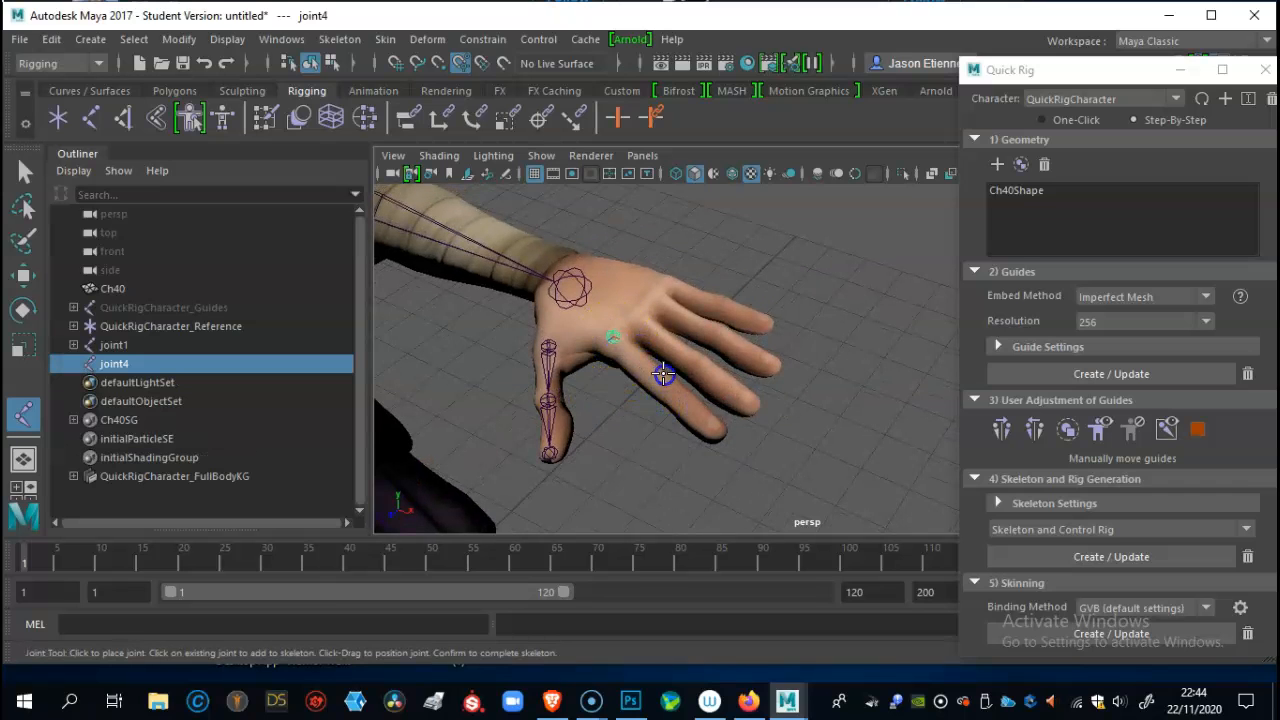
{"action": "left_click", "coordinate": [669, 384]}
{"action": "left_click", "coordinate": [714, 427]}
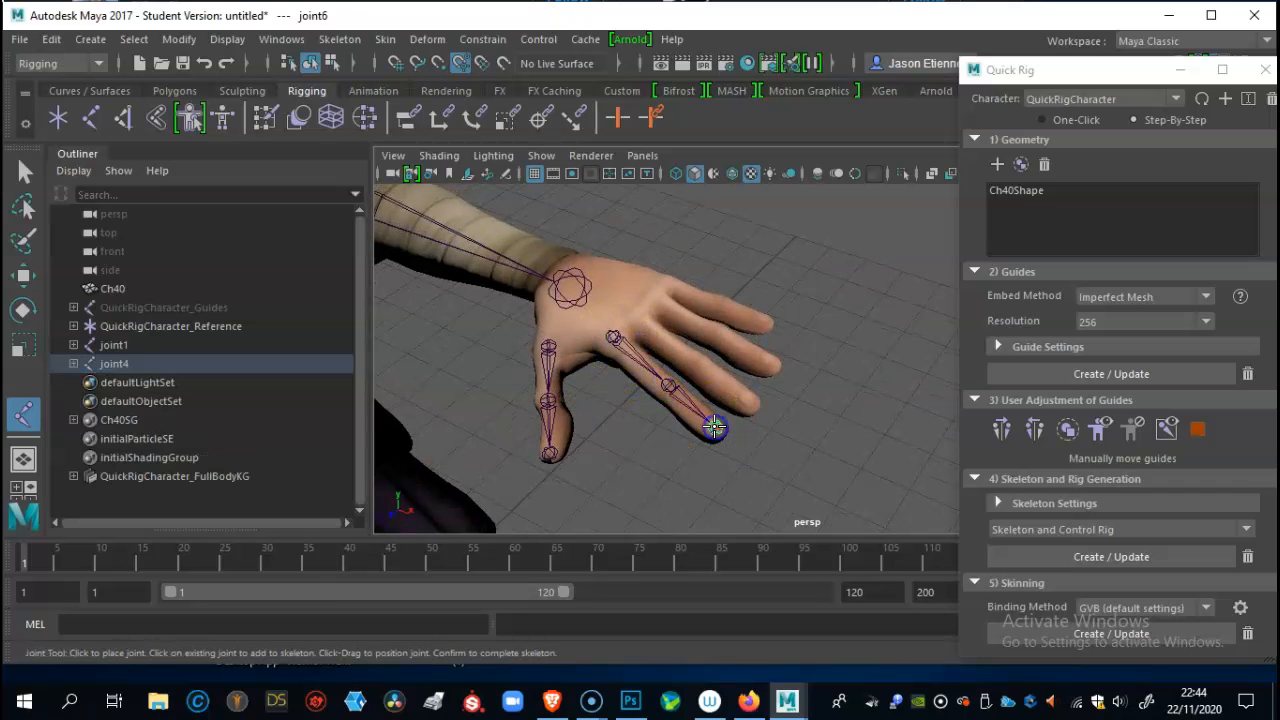
{"action": "key", "text": "w"}
{"action": "left_click_drag", "start_coordinate": [681, 393], "coordinate": [666, 409], "text": "alt"}
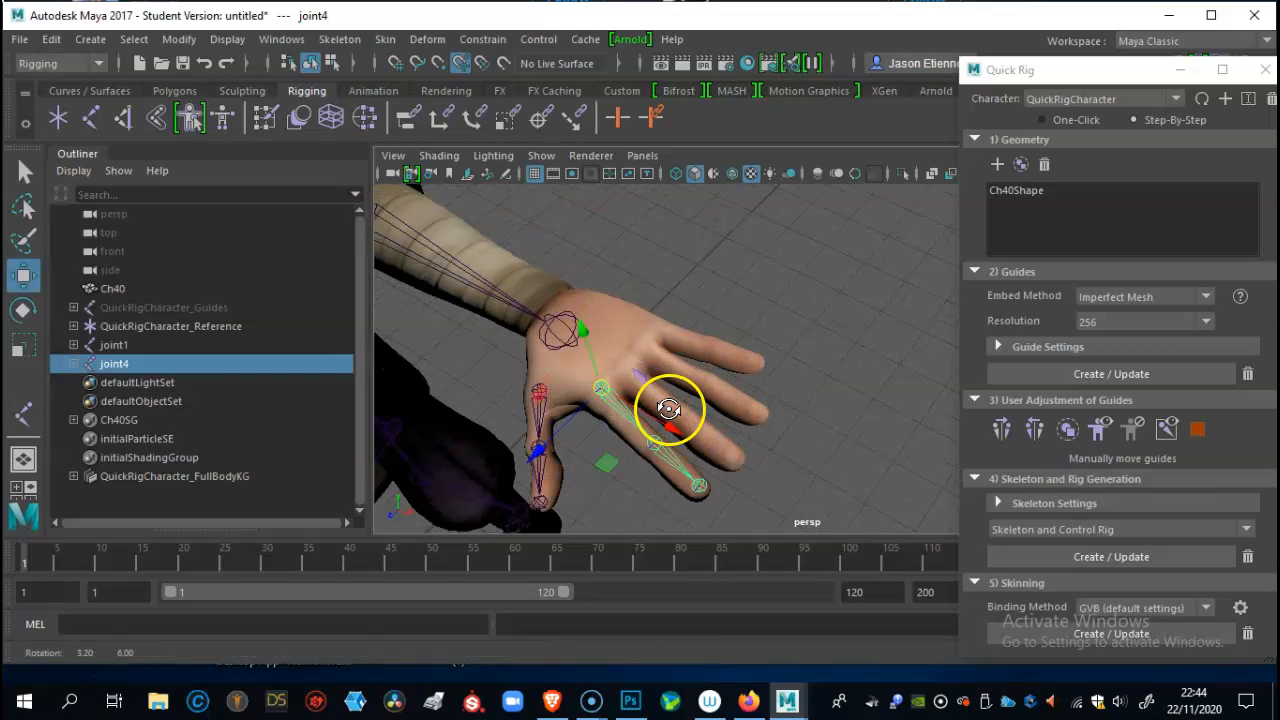
Draw a three-joint chain along the left middle finger from knuckle to fingertip.
{"action": "left_click", "coordinate": [57, 117]}
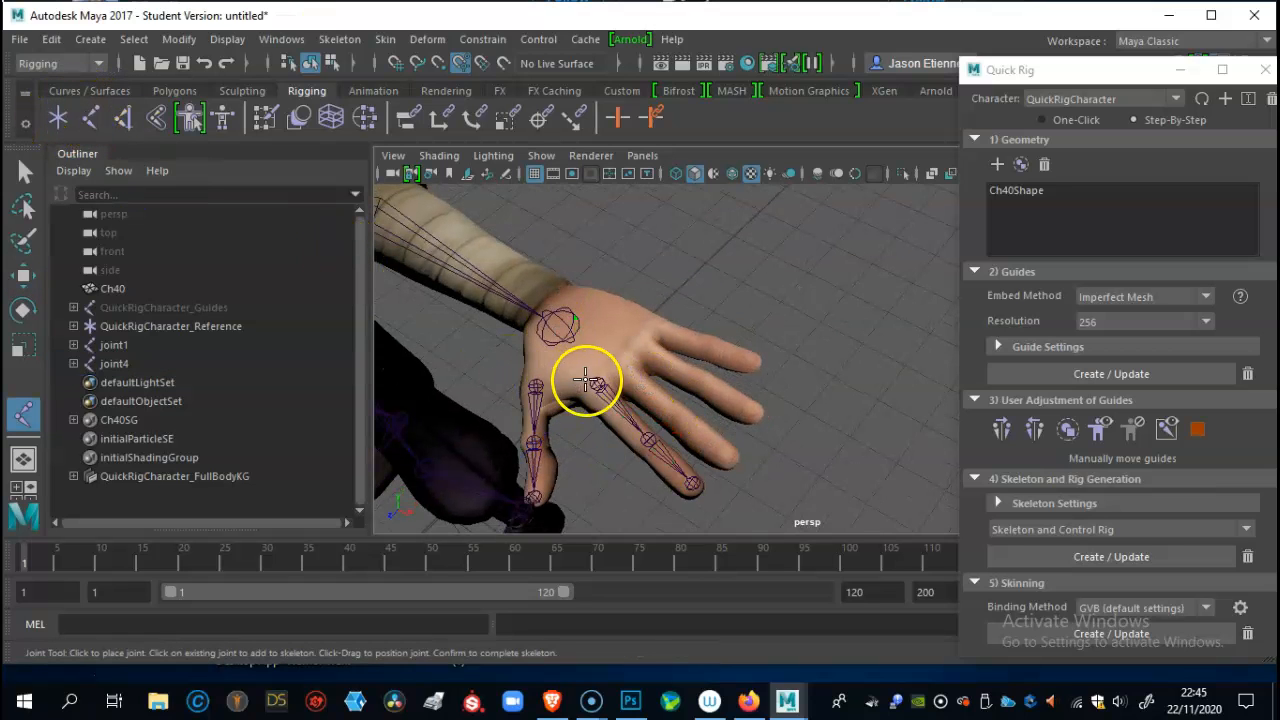
{"action": "left_click", "coordinate": [622, 367]}
{"action": "left_click", "coordinate": [679, 411]}
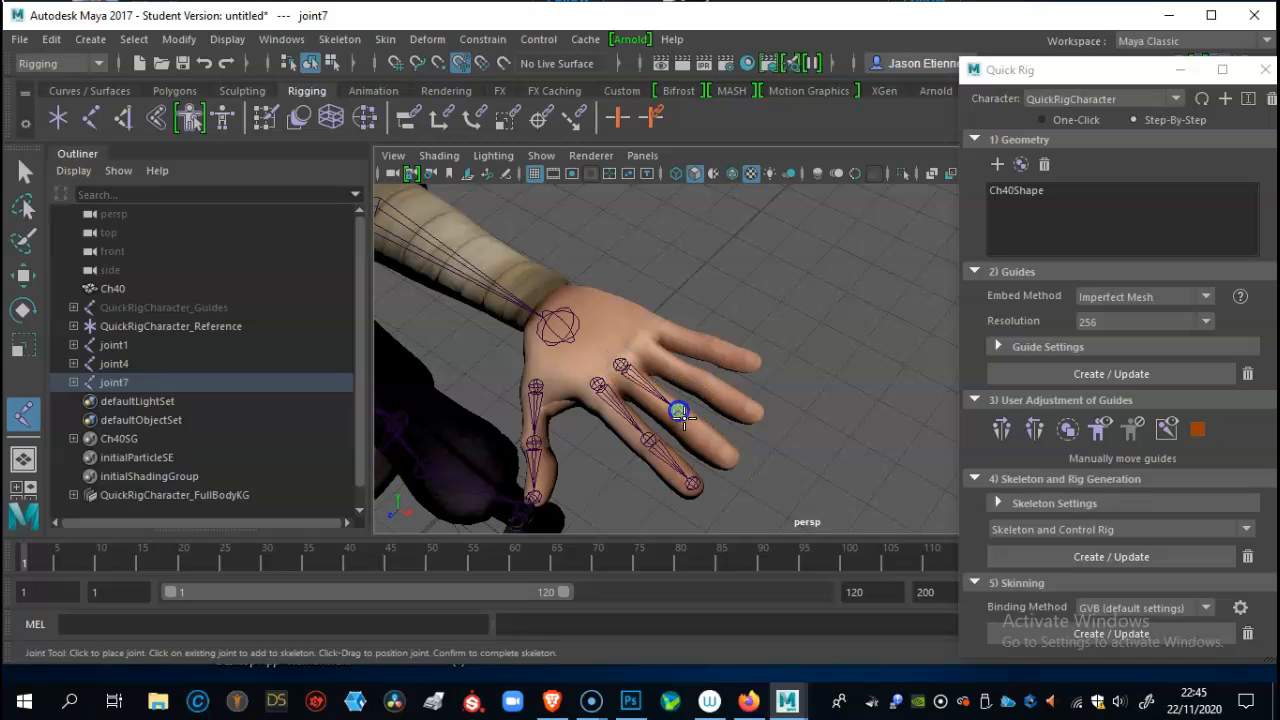
{"action": "key", "text": "w"}
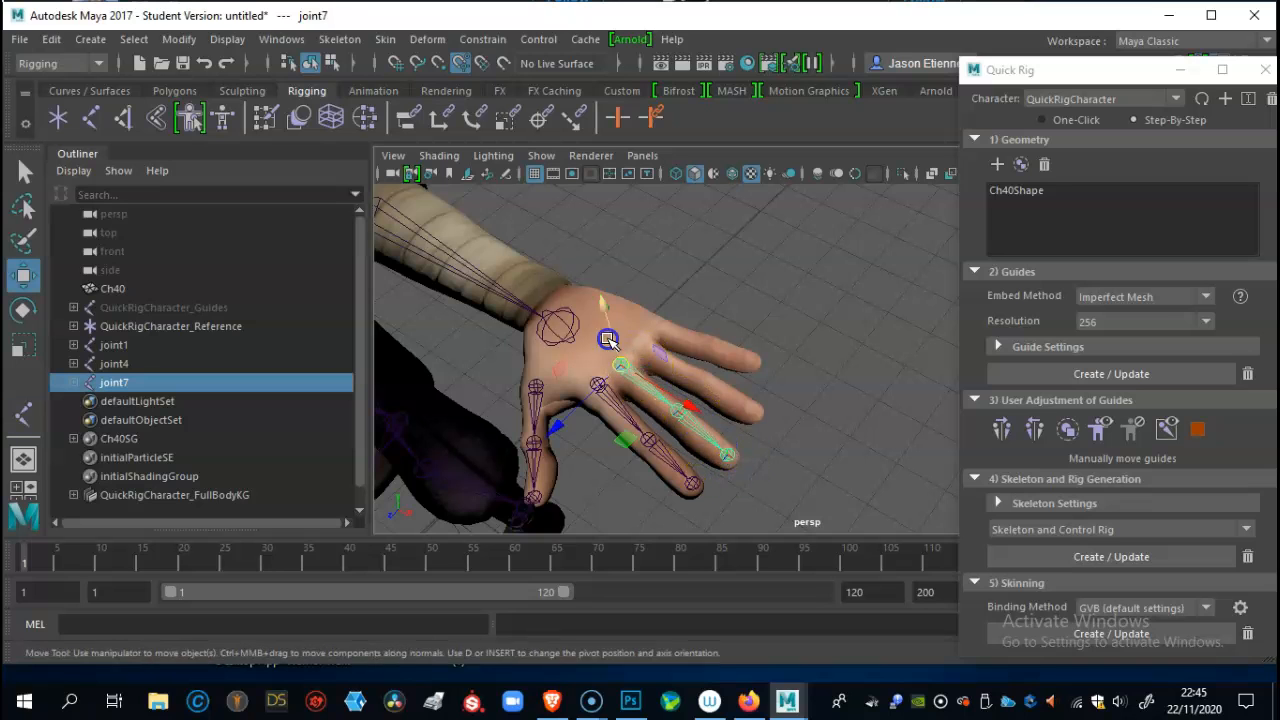
Draw a three-joint chain along the left ring finger, running from the knuckle to the fingertip.
{"action": "left_click", "coordinate": [91, 119]}
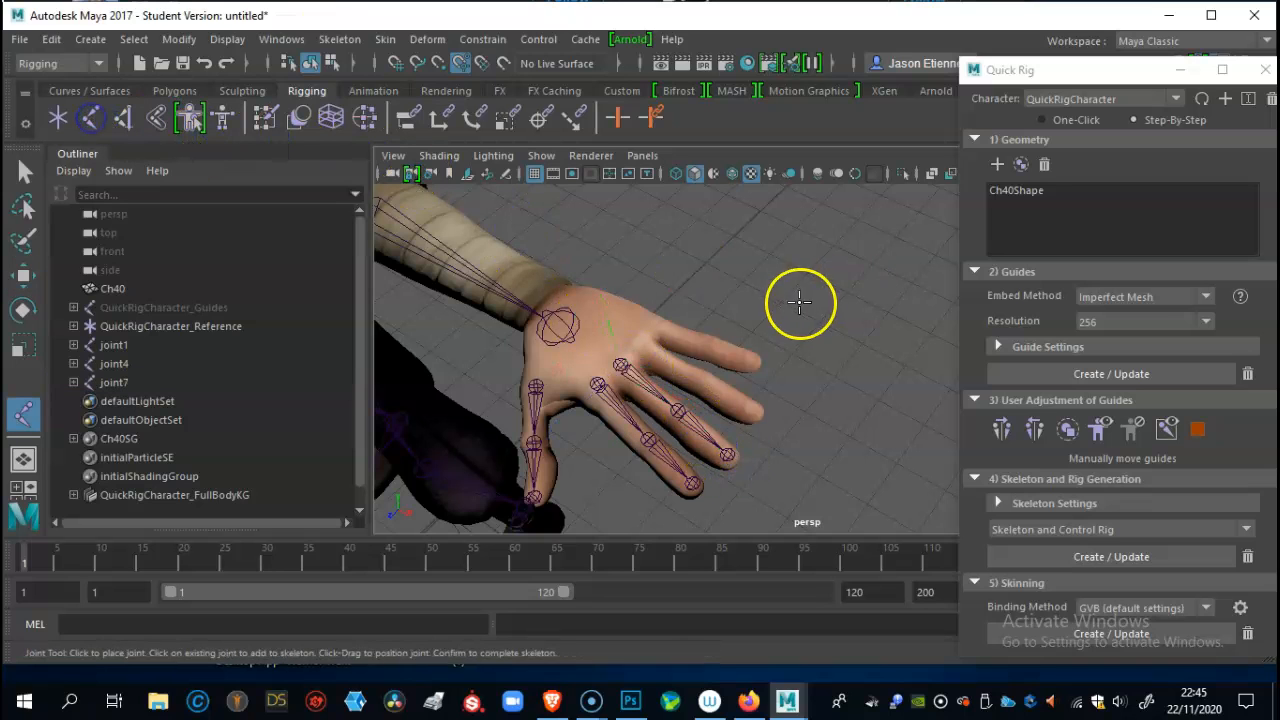
{"action": "left_click", "coordinate": [643, 342]}
{"action": "left_click", "coordinate": [702, 373]}
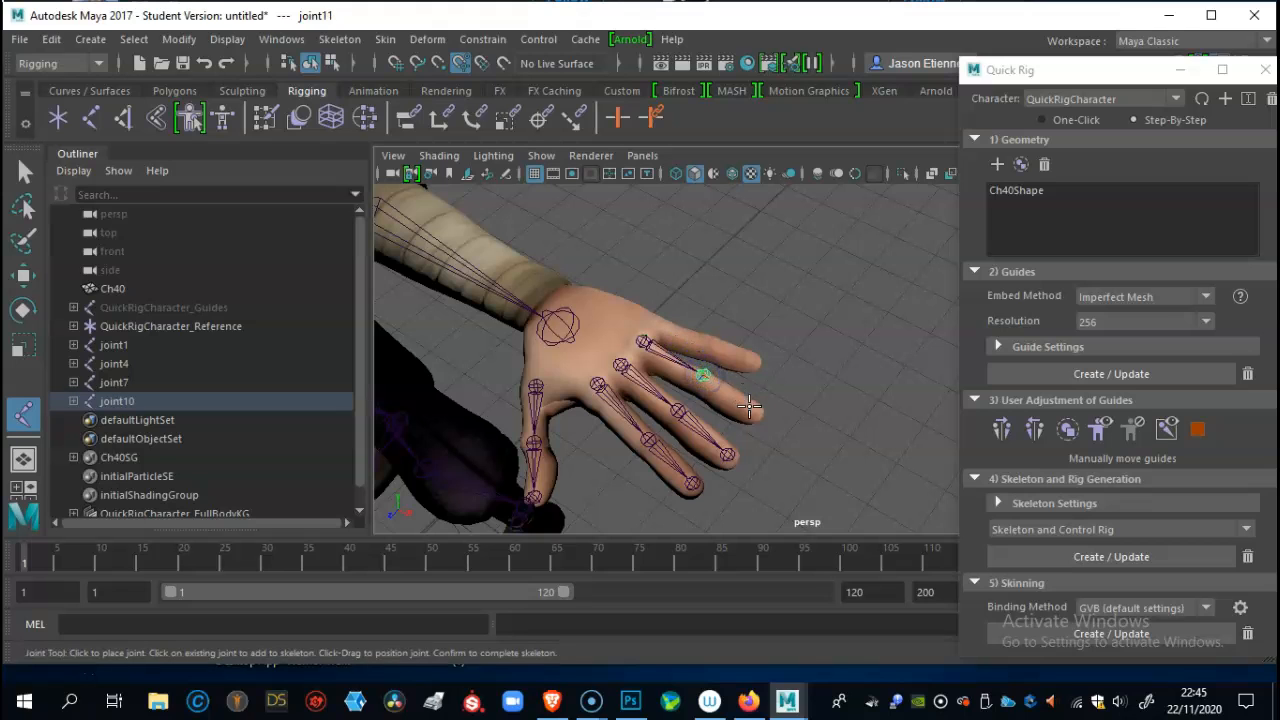
{"action": "key", "text": "w"}
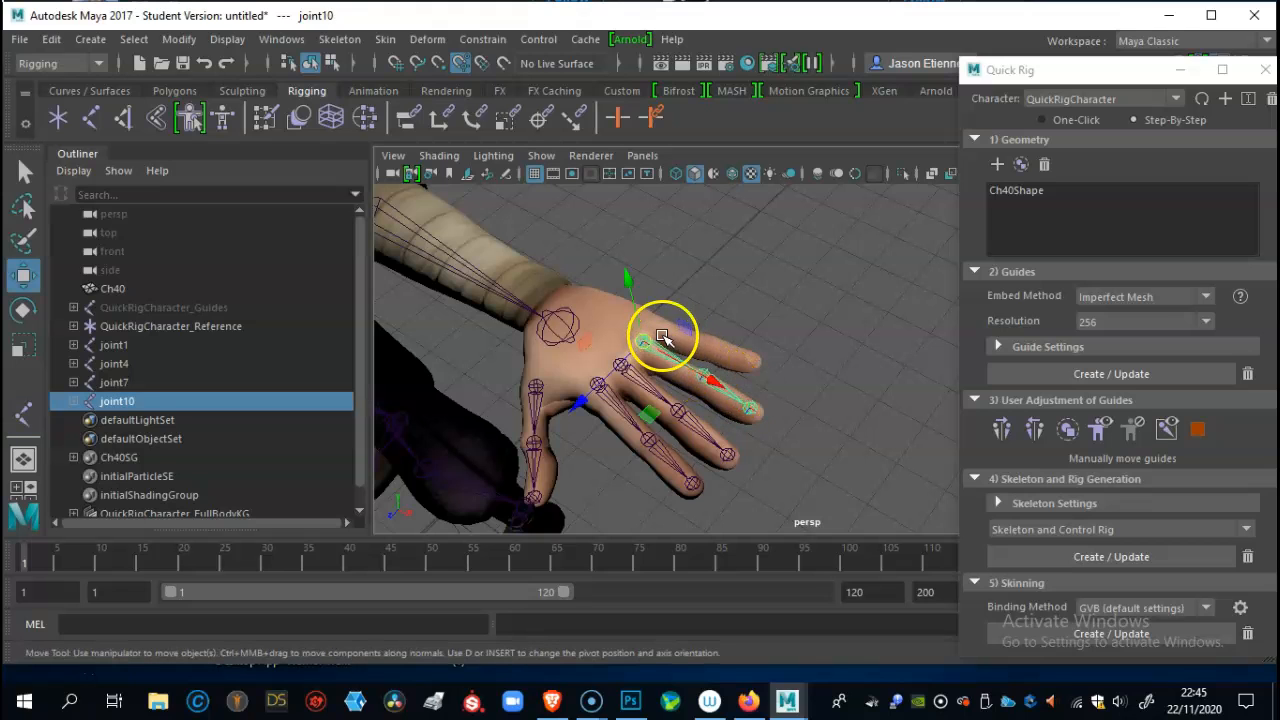
Draw a three-joint chain along the left little finger, starting at its base and ending at its tip.
{"action": "left_click", "coordinate": [91, 118]}
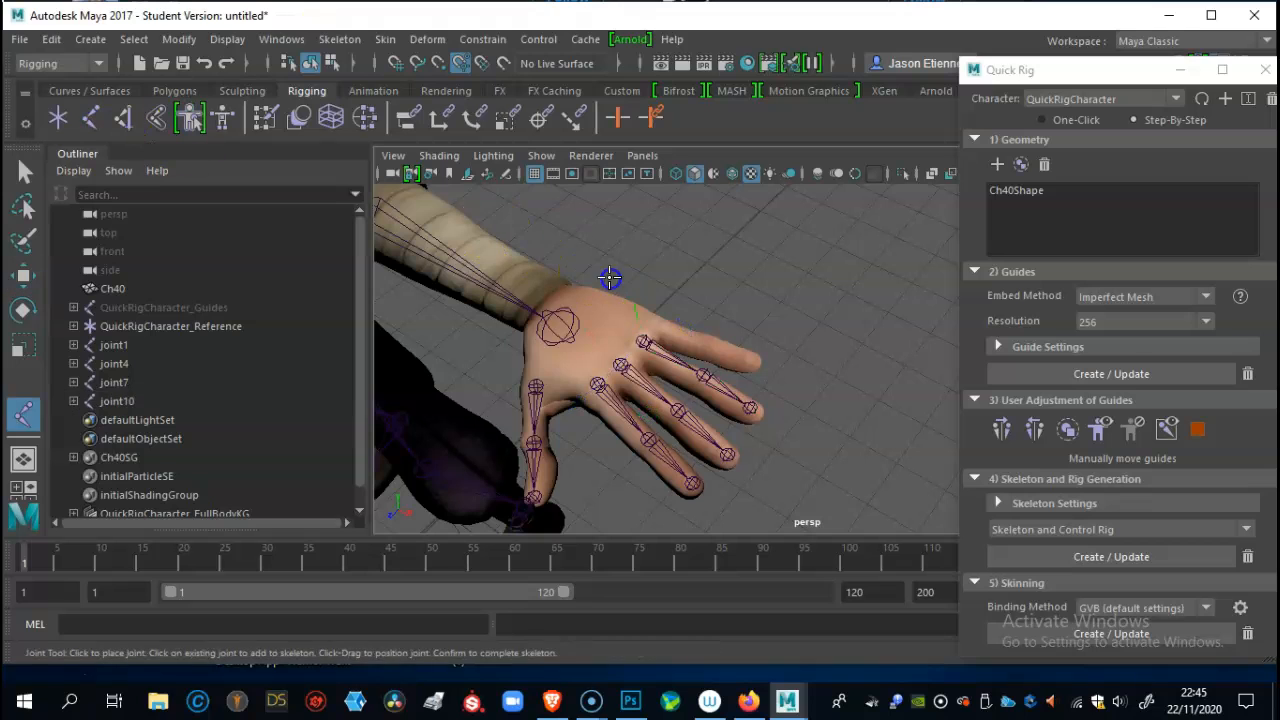
{"action": "left_click", "coordinate": [653, 320]}
{"action": "left_click_drag", "start_coordinate": [704, 342], "coordinate": [560, 320]}
{"action": "key", "text": "w"}
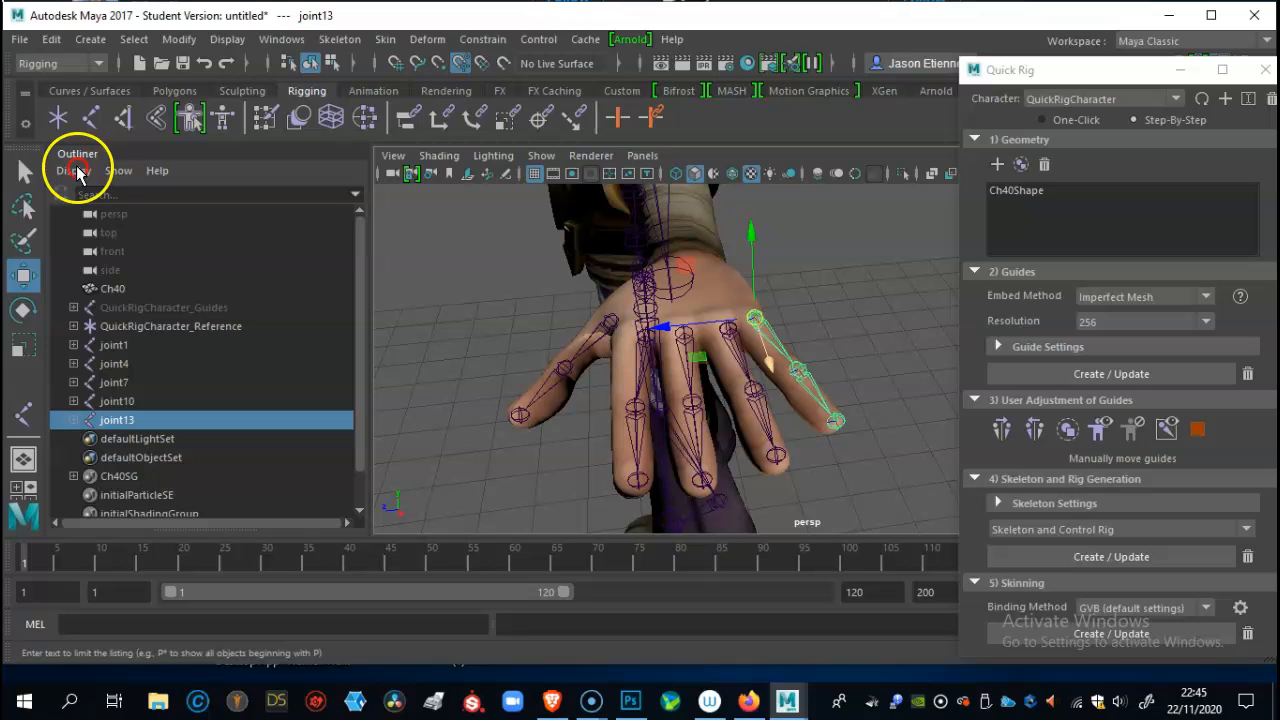
Select the root joint of the index finger chain and raise it slightly toward the knuckle.
{"action": "left_click", "coordinate": [26, 176]}
{"action": "left_click_drag", "start_coordinate": [528, 280], "coordinate": [667, 287], "text": "alt"}
{"action": "left_click", "coordinate": [740, 336]}
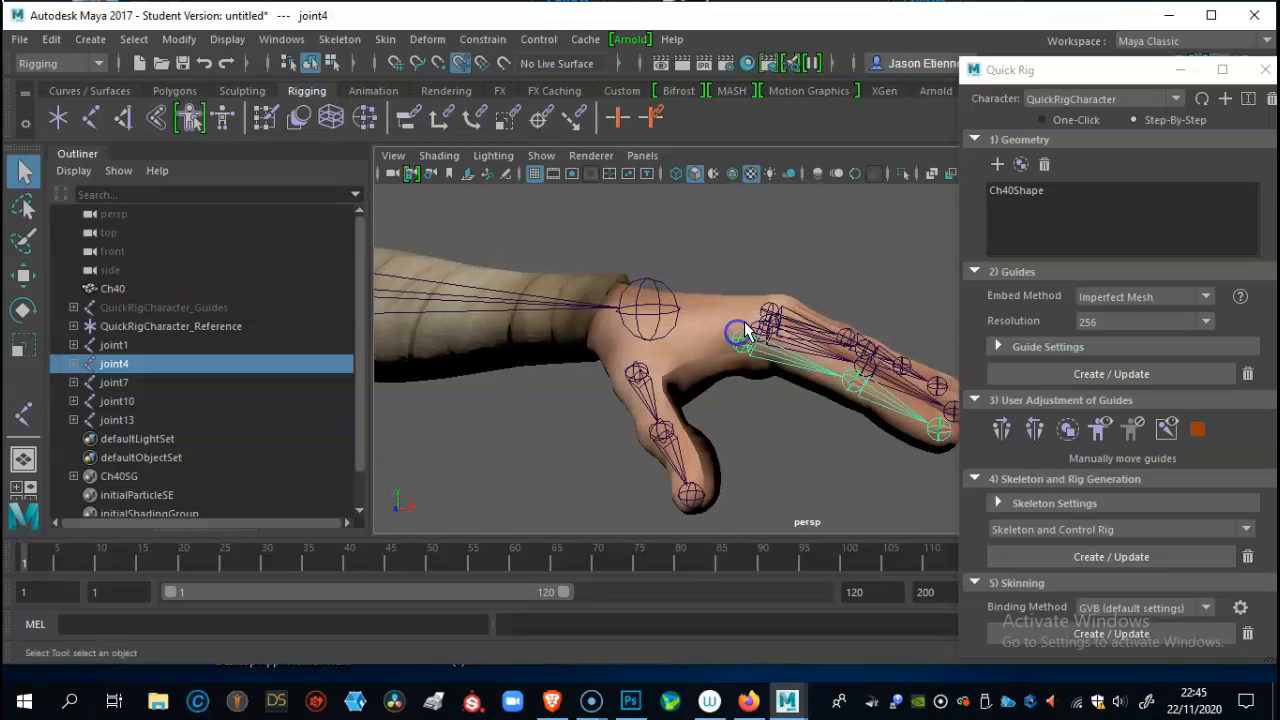
{"action": "key", "text": "w"}
{"action": "left_click_drag", "start_coordinate": [738, 310], "coordinate": [738, 303]}
{"action": "left_click_drag", "start_coordinate": [737, 293], "coordinate": [749, 334], "text": "alt"}
In the textured front view, move the index finger's root joint up and outward onto the knuckle.
{"action": "key", "text": "space"}
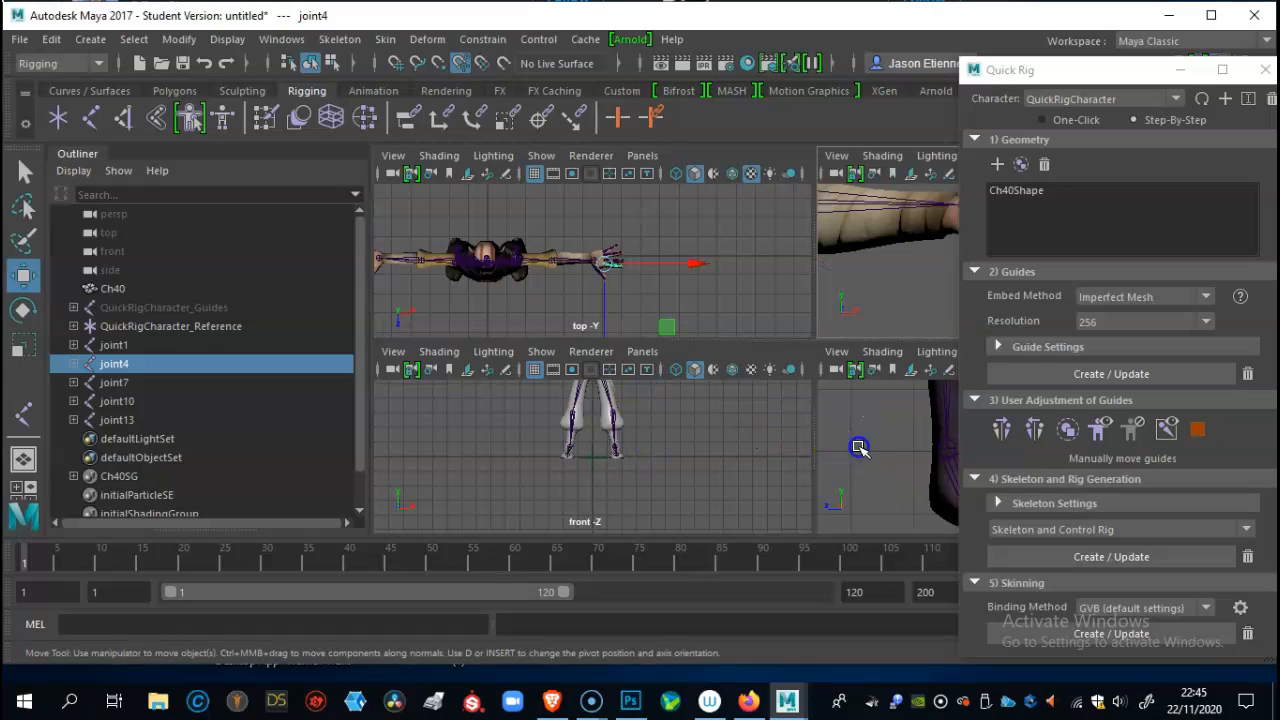
{"action": "key", "text": "space"}
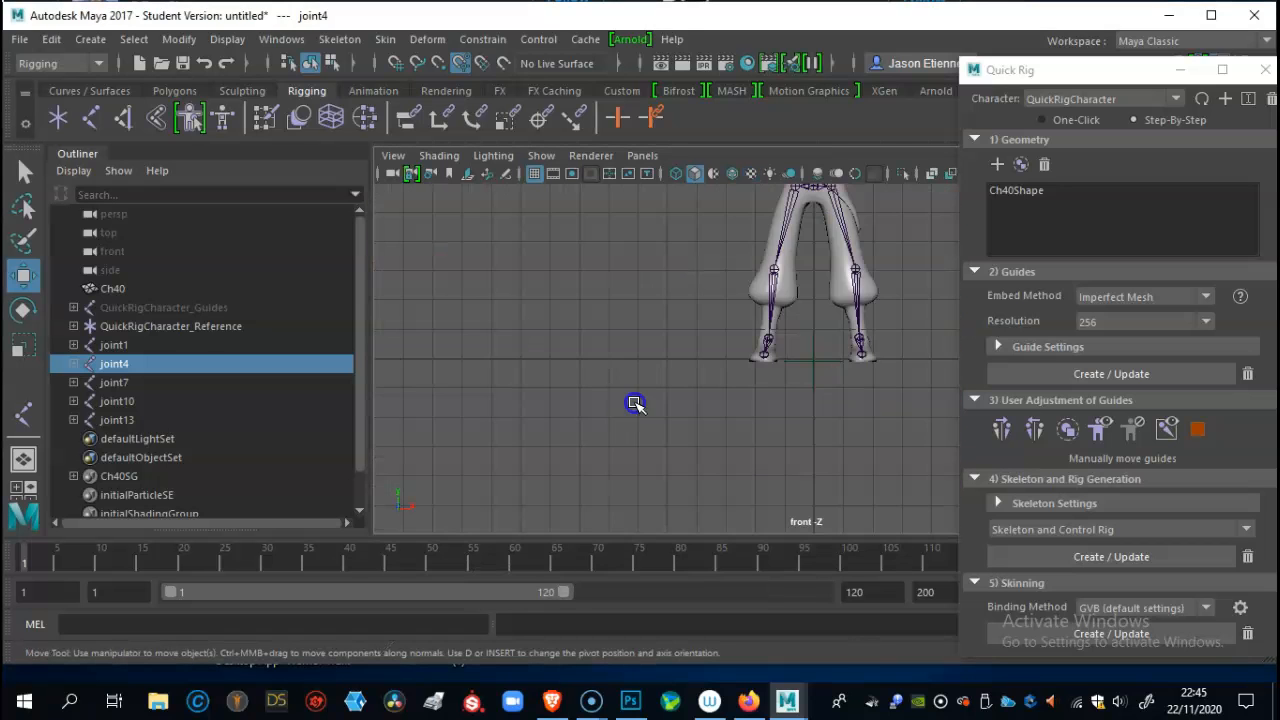
{"action": "key", "text": "a"}
{"action": "key", "text": "6"}
{"action": "right_click_drag", "start_coordinate": [548, 508], "coordinate": [1134, 520], "text": "alt"}
{"action": "right_click_drag", "start_coordinate": [660, 397], "coordinate": [769, 381], "text": "alt"}
{"action": "middle_click_drag", "start_coordinate": [594, 297], "coordinate": [608, 391], "text": "alt"}
{"action": "right_click_drag", "start_coordinate": [609, 392], "coordinate": [711, 400], "text": "alt"}
{"action": "middle_click_drag", "start_coordinate": [548, 306], "coordinate": [583, 354], "text": "alt"}
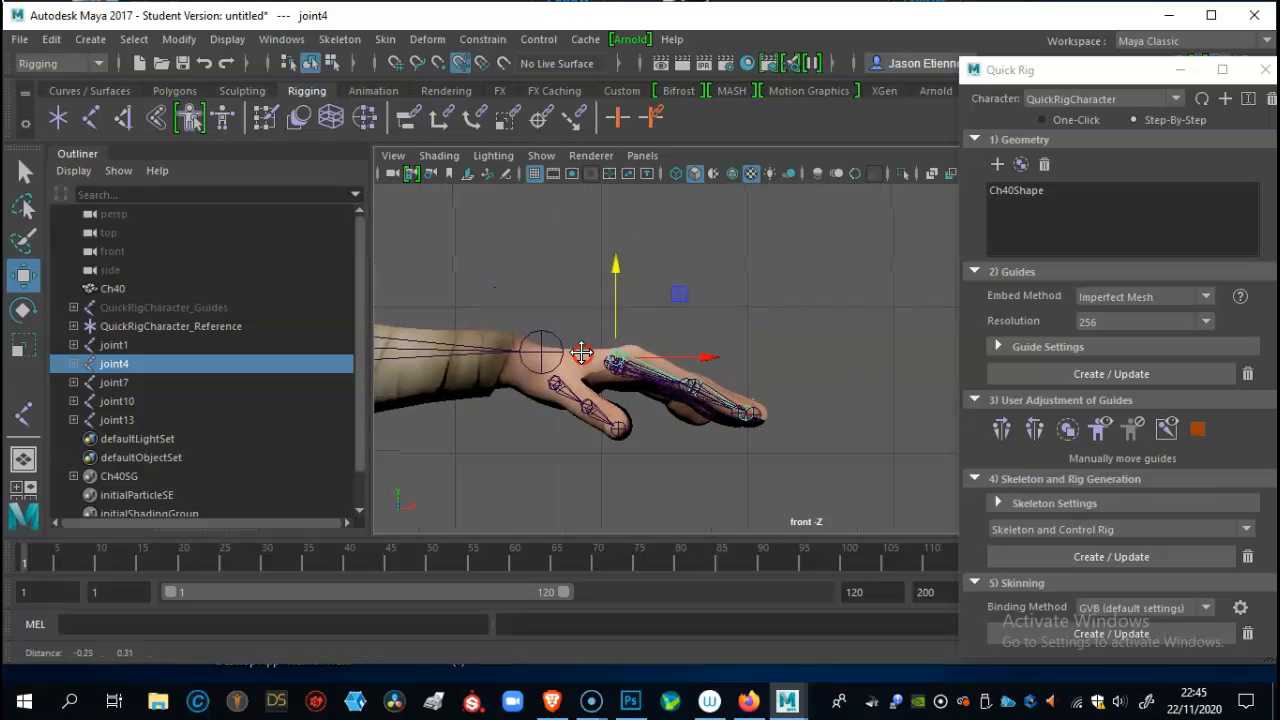
{"action": "left_click_drag", "start_coordinate": [616, 366], "coordinate": [623, 352]}
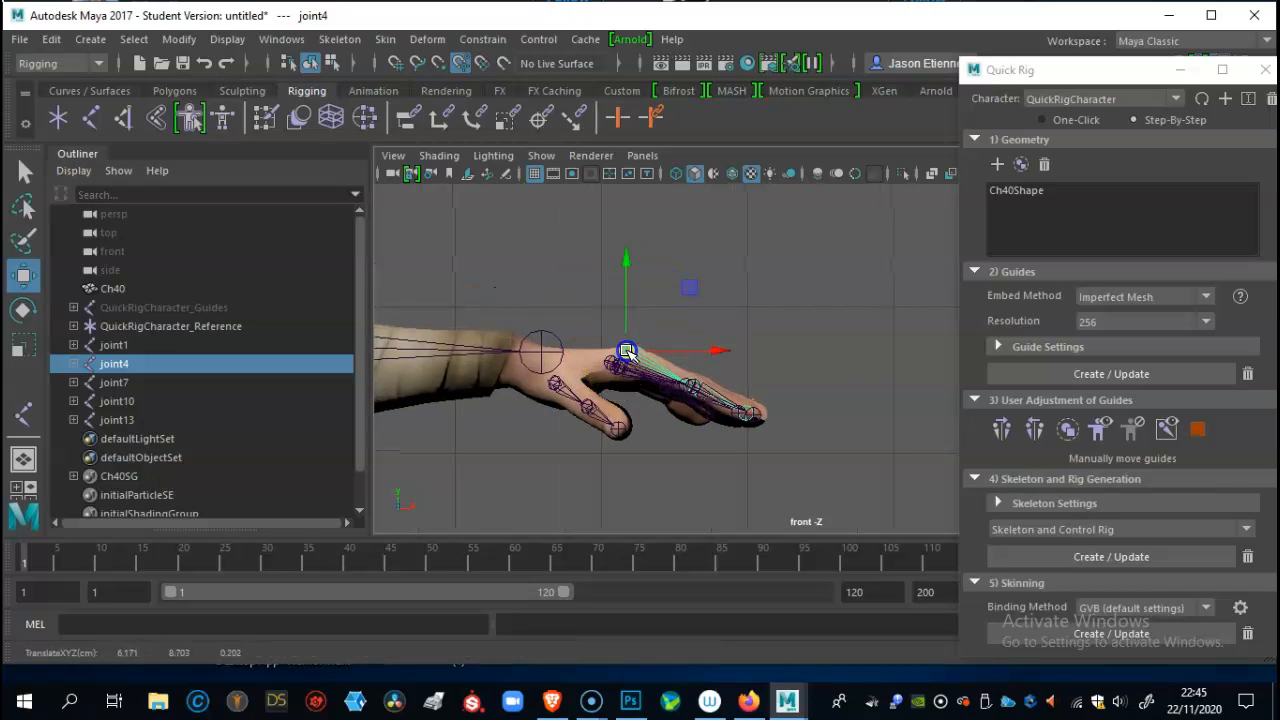
In the perspective view, shift the index finger's root joint along its depth axis toward the thumb to centre it in the finger.
{"action": "key", "text": "space"}
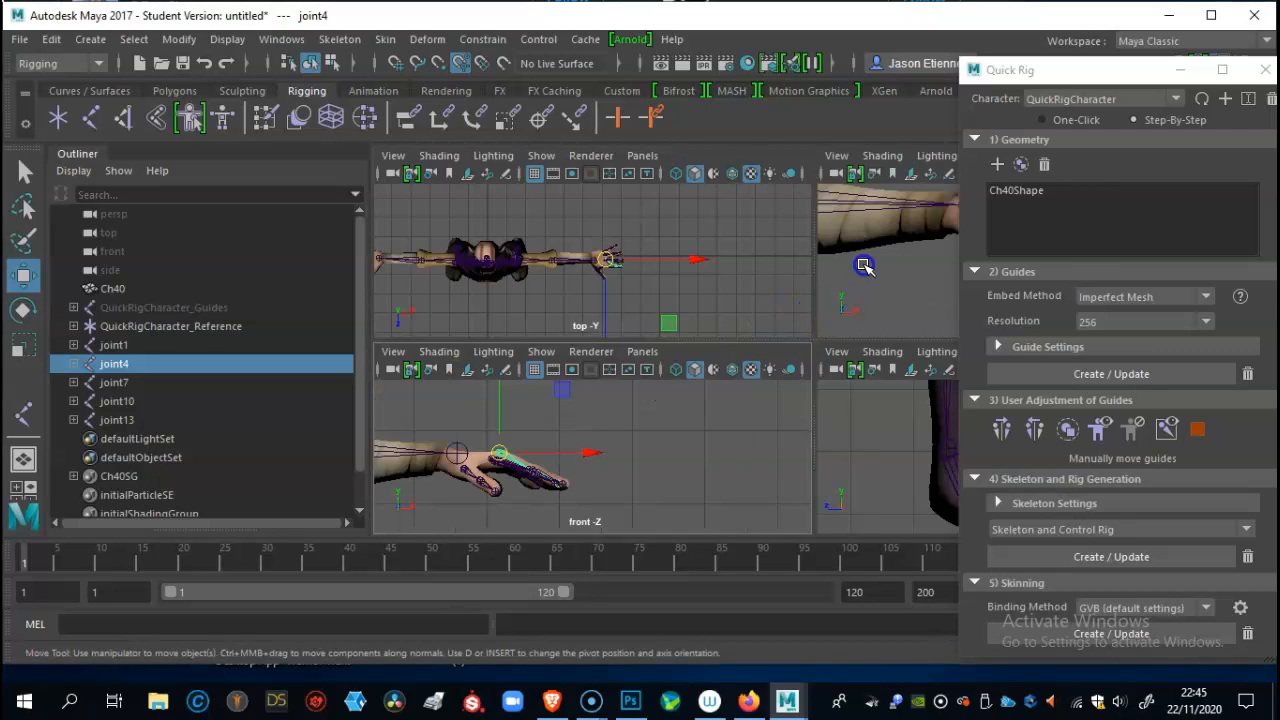
{"action": "key", "text": "space"}
{"action": "left_click_drag", "start_coordinate": [770, 327], "coordinate": [615, 361], "text": "alt"}
{"action": "left_click_drag", "start_coordinate": [563, 302], "coordinate": [498, 308]}
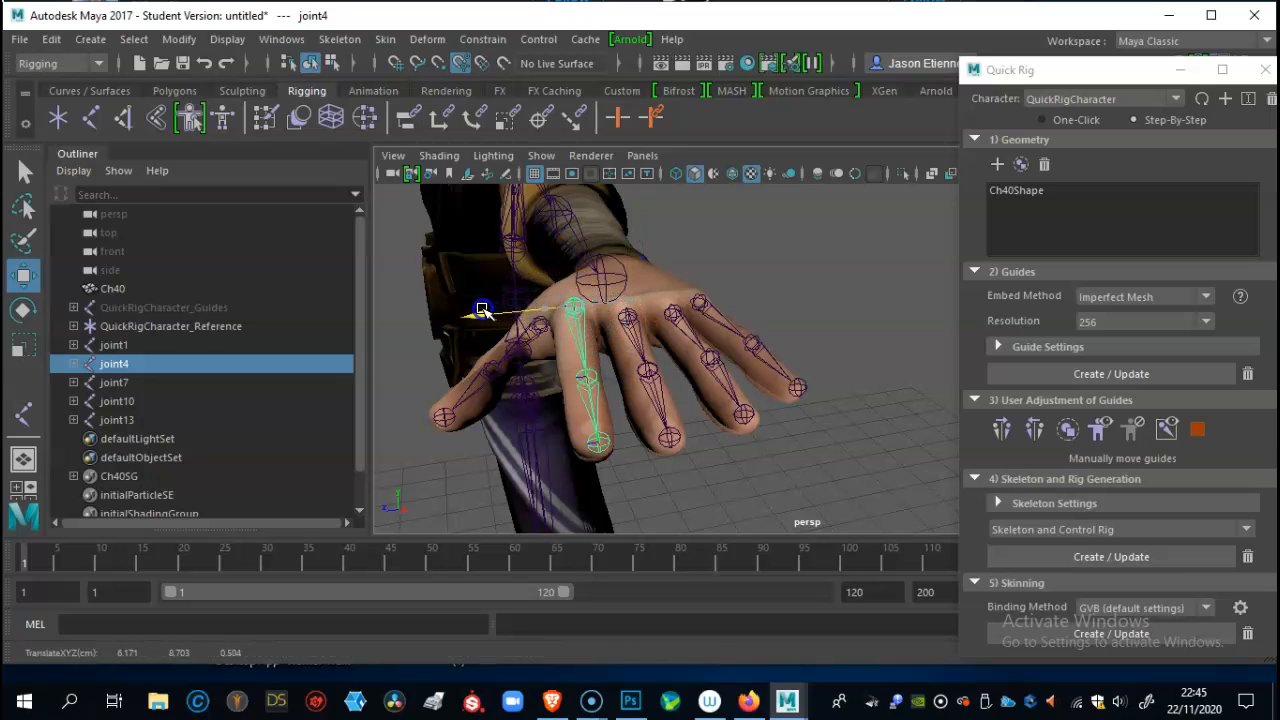
{"action": "left_click_drag", "start_coordinate": [605, 325], "coordinate": [662, 412], "text": "alt"}
Adjust the height of the middle finger's root joint in the front view and shift it back toward the wrist.
{"action": "left_click", "coordinate": [662, 412]}
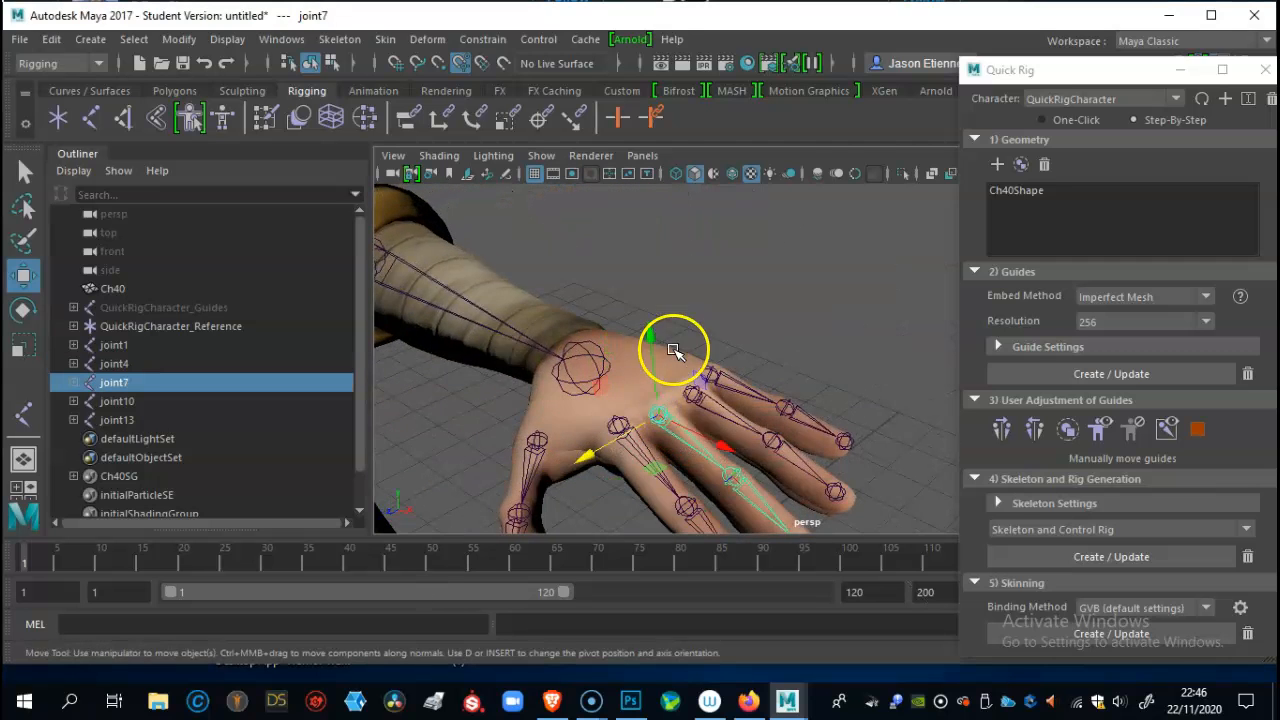
{"action": "key", "text": "space"}
{"action": "key", "text": "space"}
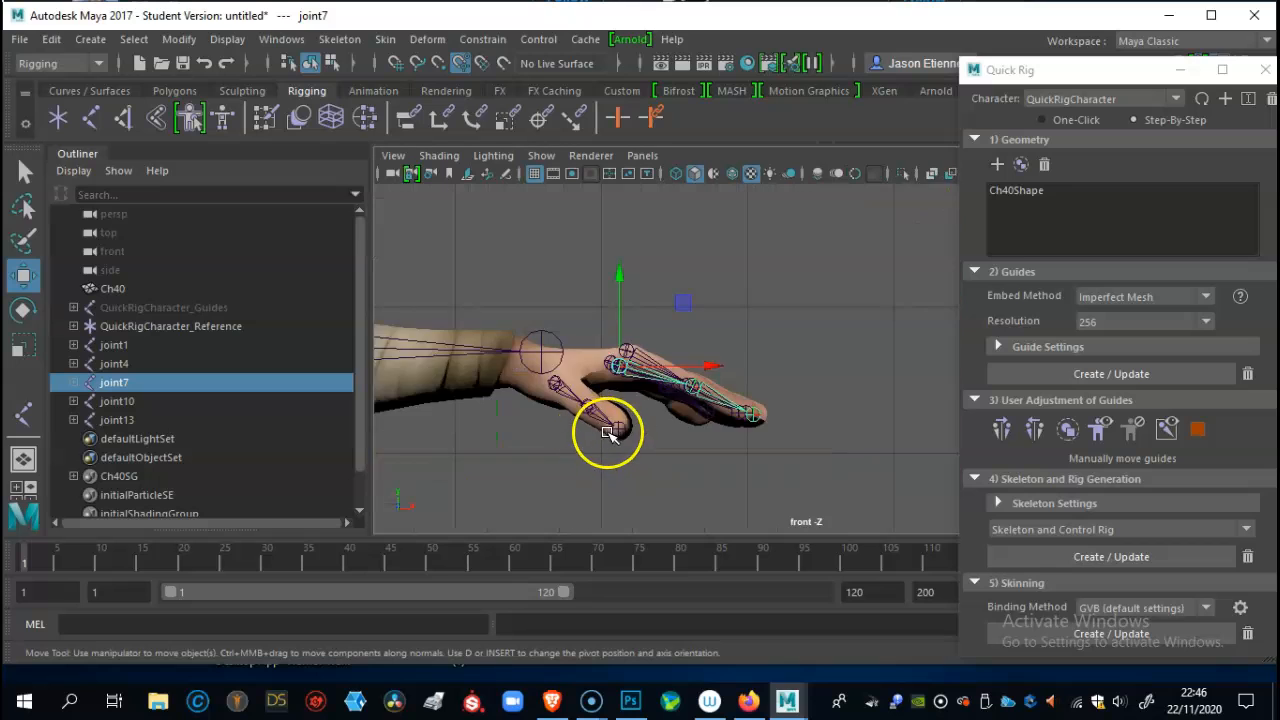
{"action": "scroll", "coordinate": [615, 428], "scroll_direction": "up", "scroll_amount": 3}
{"action": "left_click_drag", "start_coordinate": [477, 309], "coordinate": [477, 306]}
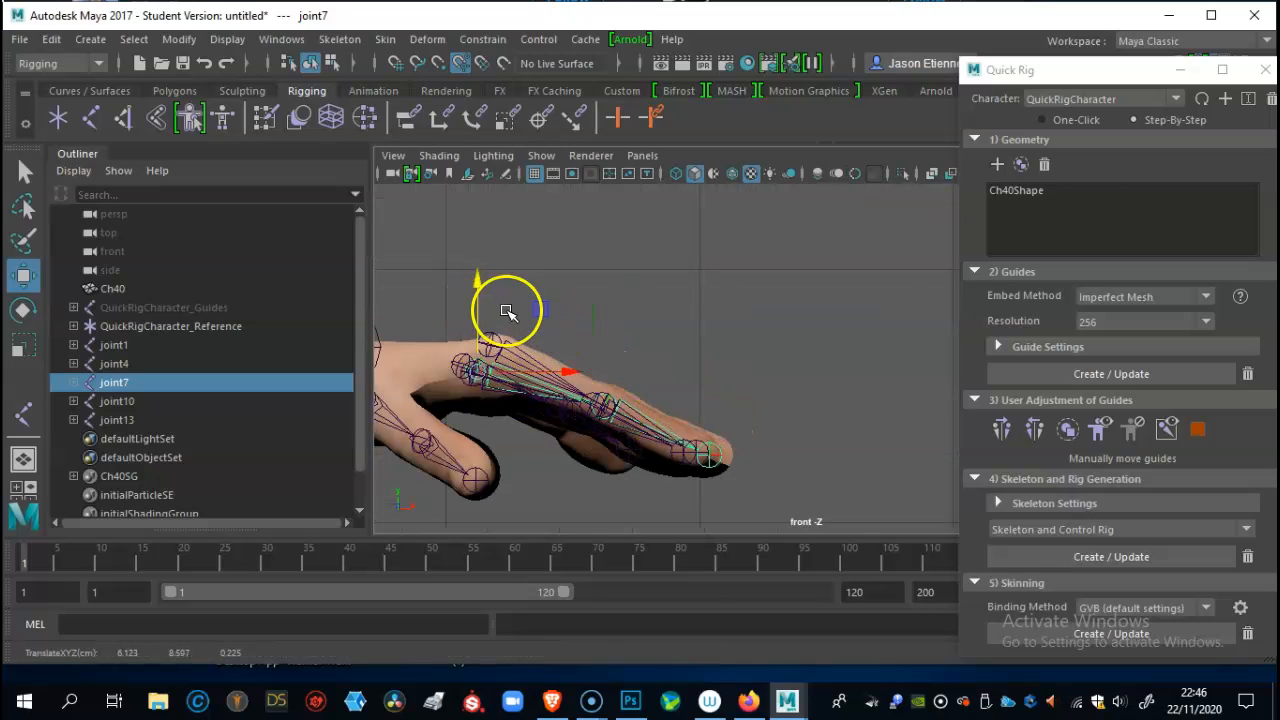
{"action": "left_click_drag", "start_coordinate": [519, 362], "coordinate": [547, 374]}
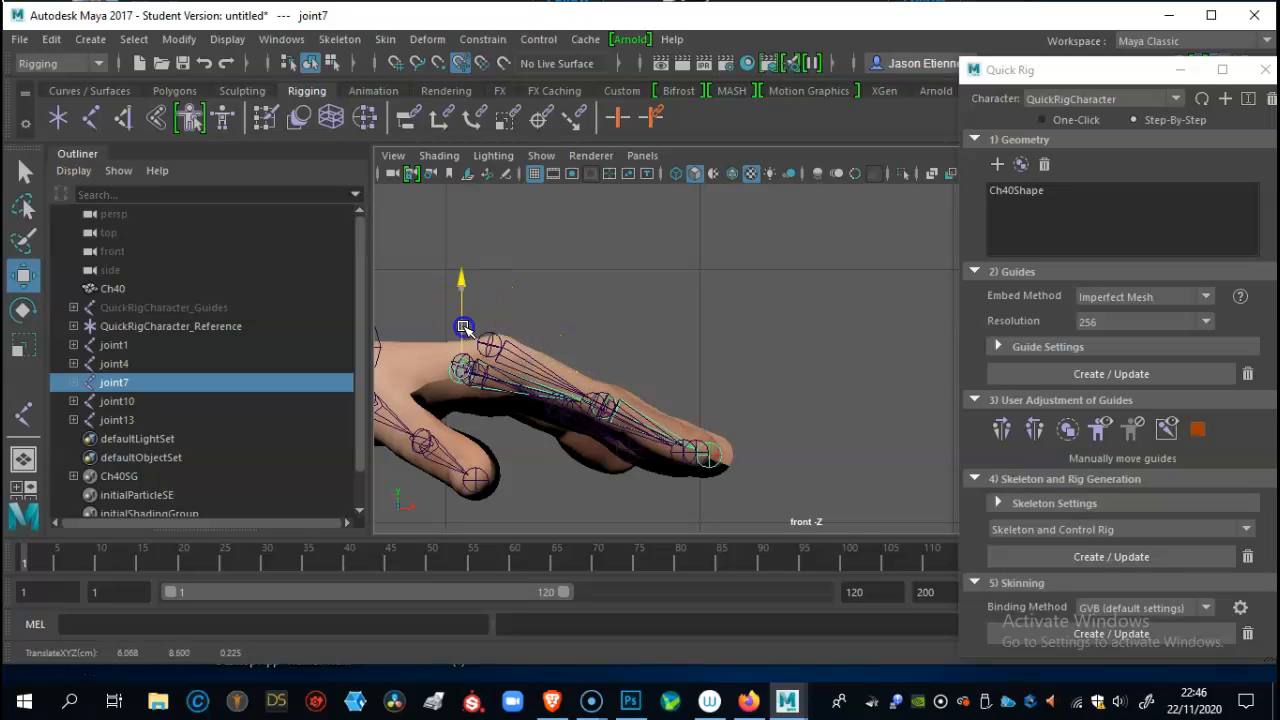
Adjust the ring finger's root joint in the perspective view and select the little finger's root joint.
{"action": "key", "text": "space"}
{"action": "key", "text": "space"}
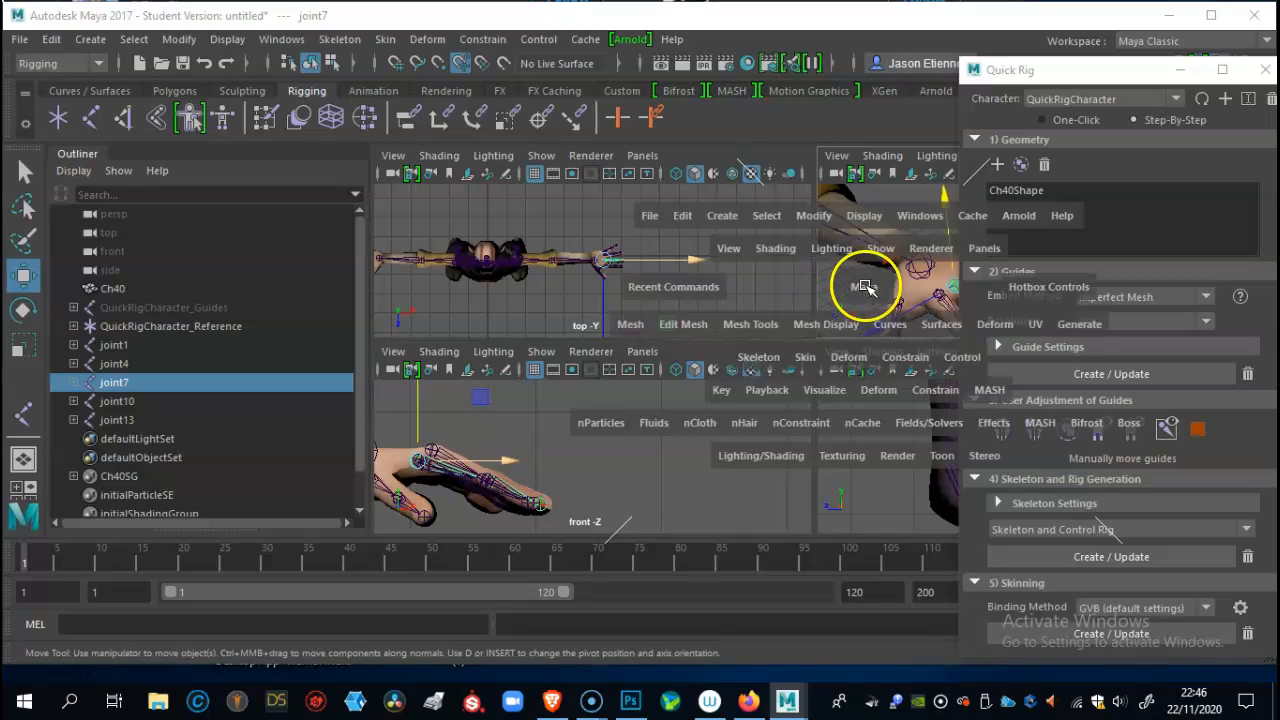
{"action": "left_click_drag", "start_coordinate": [648, 379], "coordinate": [662, 333], "text": "alt"}
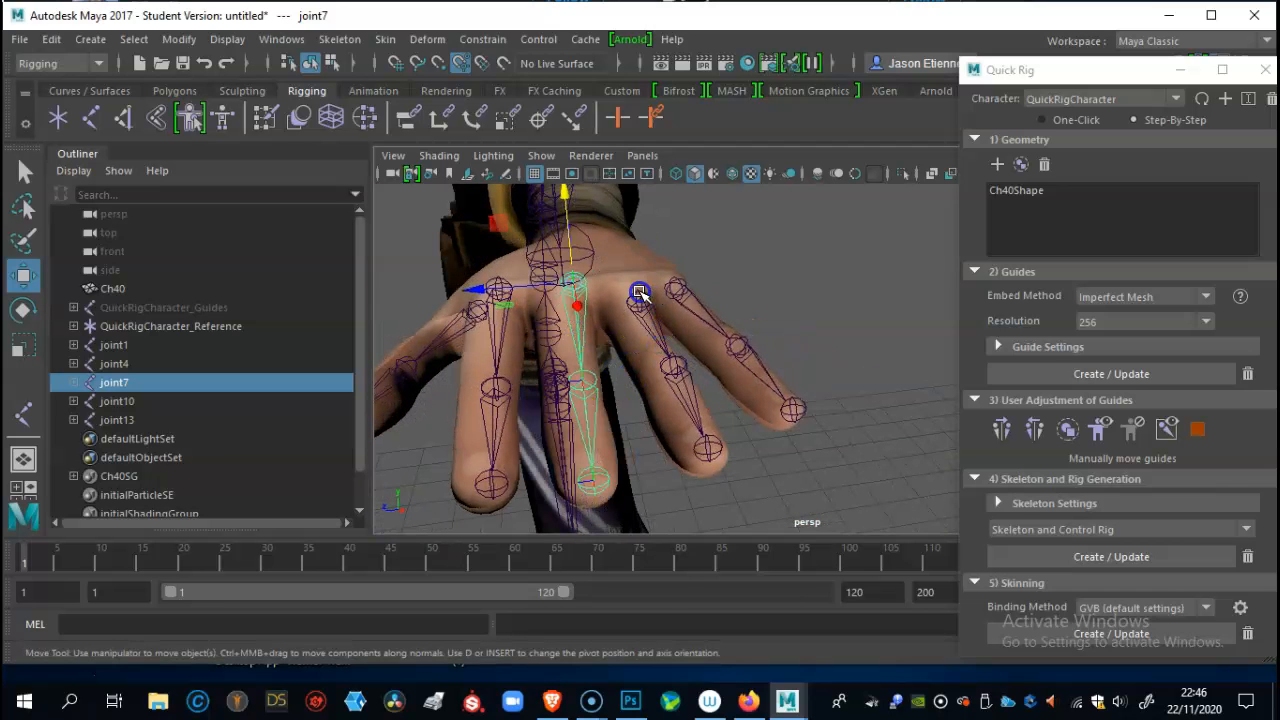
{"action": "left_click", "coordinate": [640, 292]}
{"action": "left_click_drag", "start_coordinate": [636, 250], "coordinate": [671, 251]}
{"action": "left_click", "coordinate": [683, 287]}
{"action": "left_click_drag", "start_coordinate": [582, 294], "coordinate": [606, 370], "text": "alt"}
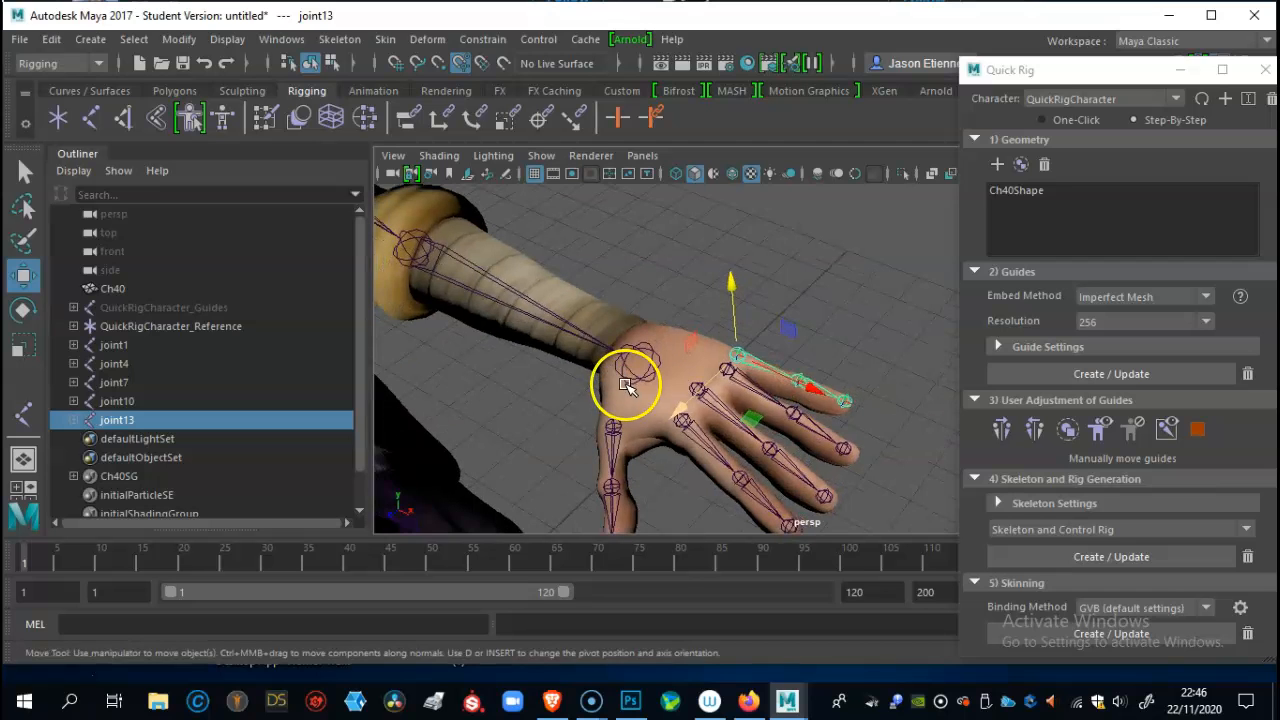
Examine the whole character and the fit of all five finger chains in the left hand.
{"action": "left_click_drag", "start_coordinate": [683, 408], "coordinate": [272, 302], "text": "alt"}
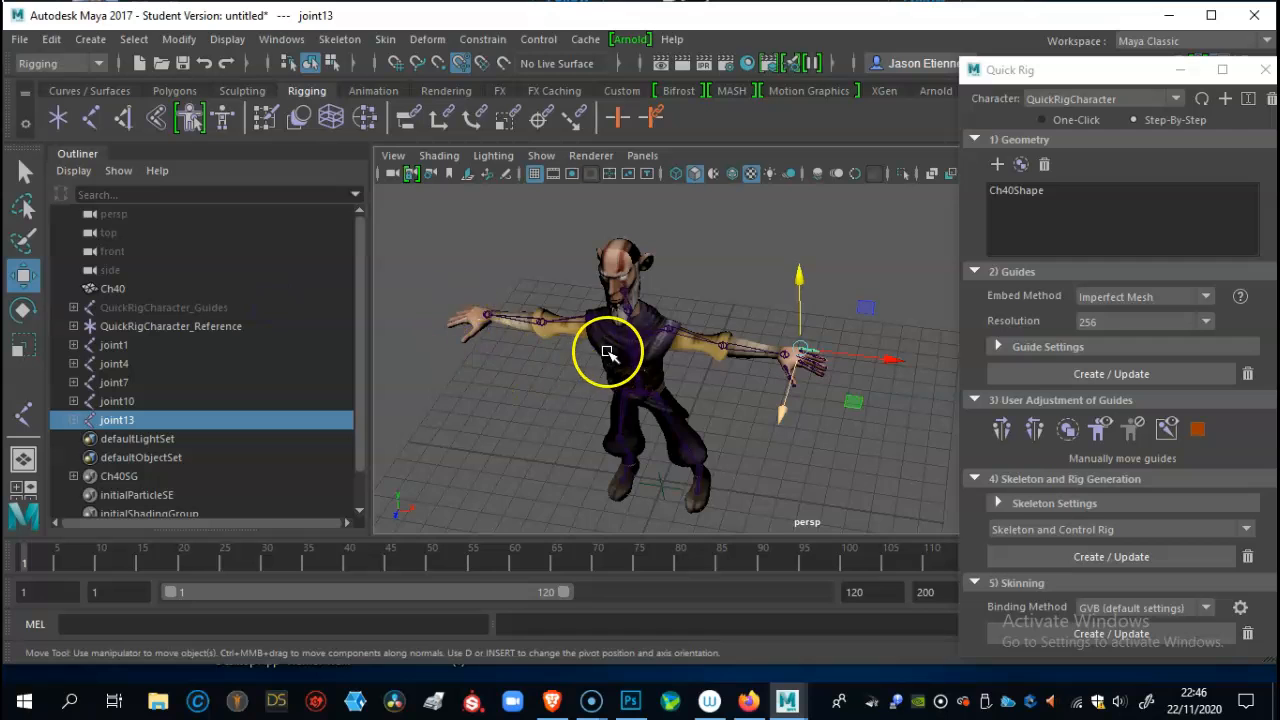
{"action": "right_click_drag", "start_coordinate": [608, 349], "coordinate": [700, 374], "text": "alt"}
{"action": "middle_click_drag", "start_coordinate": [700, 374], "coordinate": [588, 328], "text": "alt"}
{"action": "right_click_drag", "start_coordinate": [588, 328], "coordinate": [731, 338], "text": "alt"}
{"action": "middle_click_drag", "start_coordinate": [554, 345], "coordinate": [614, 357], "text": "alt"}
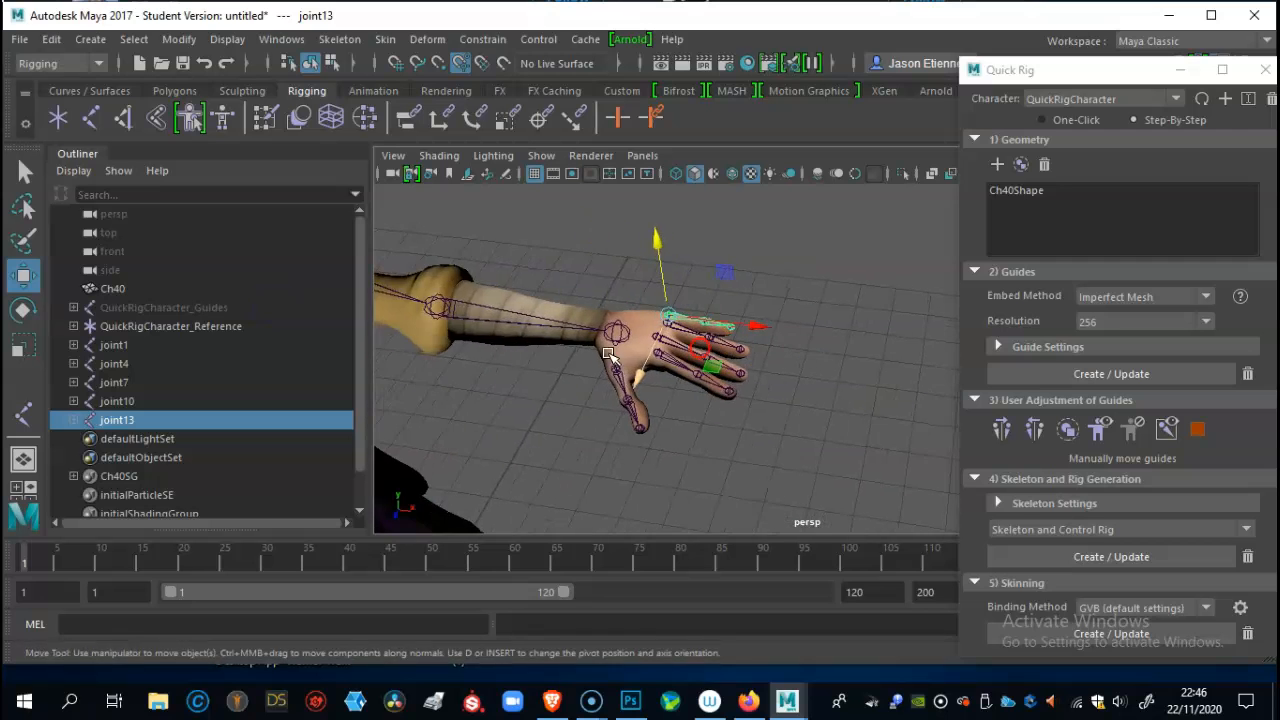
{"action": "right_click_drag", "start_coordinate": [614, 357], "coordinate": [725, 365], "text": "alt"}
{"action": "middle_click_drag", "start_coordinate": [634, 385], "coordinate": [697, 355], "text": "alt"}
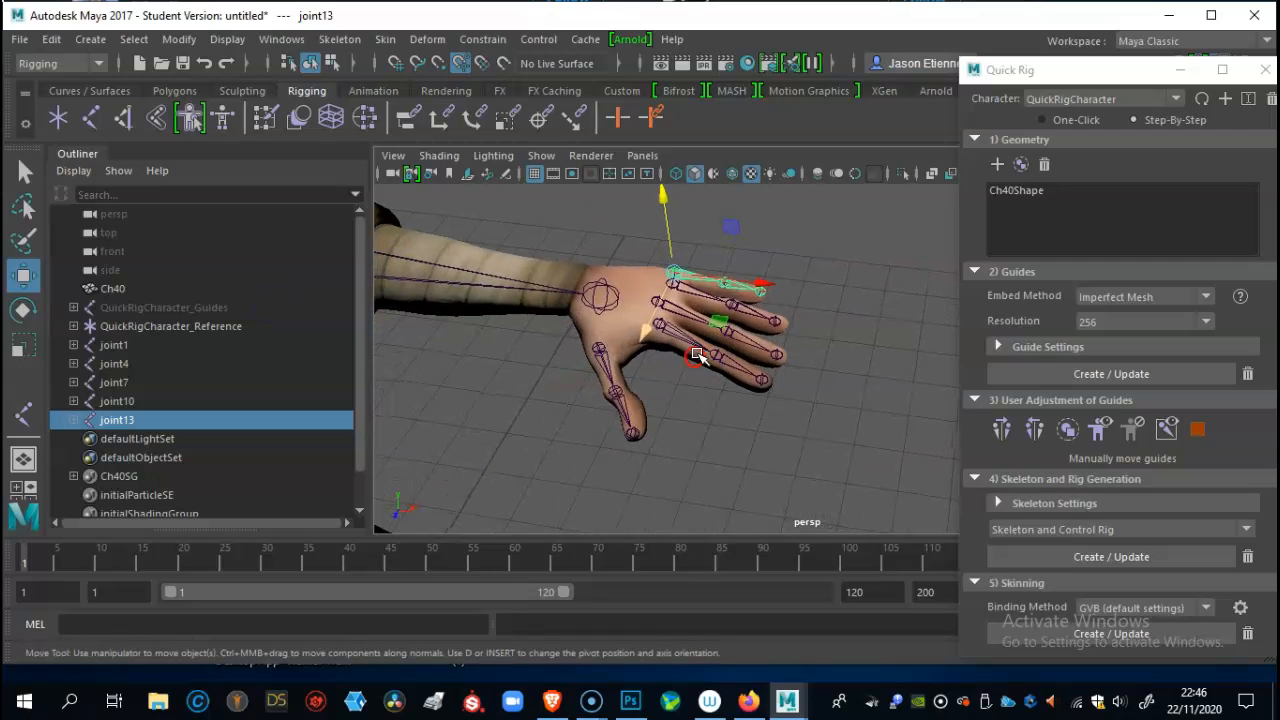
Mirror the left thumb chain across YZ with the Behavior function, searching for Left and replacing with Right in joint names.
{"action": "left_click", "coordinate": [603, 355]}
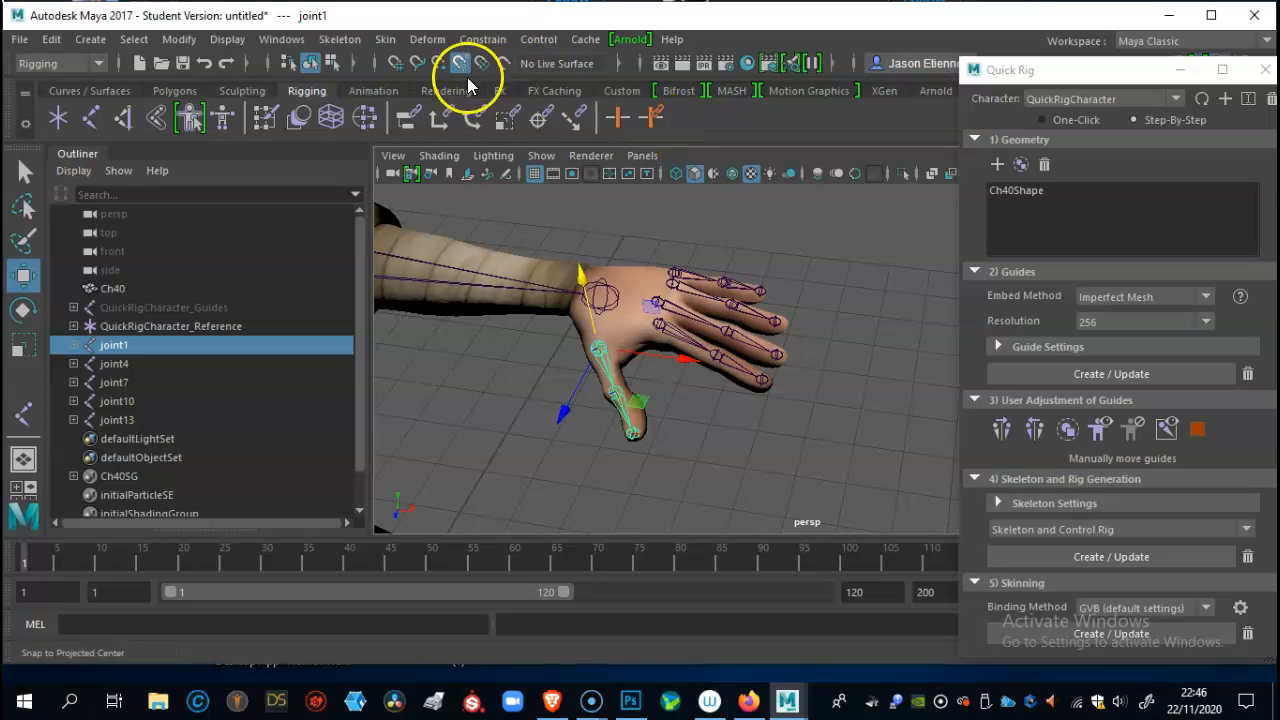
{"action": "left_click", "coordinate": [350, 45]}
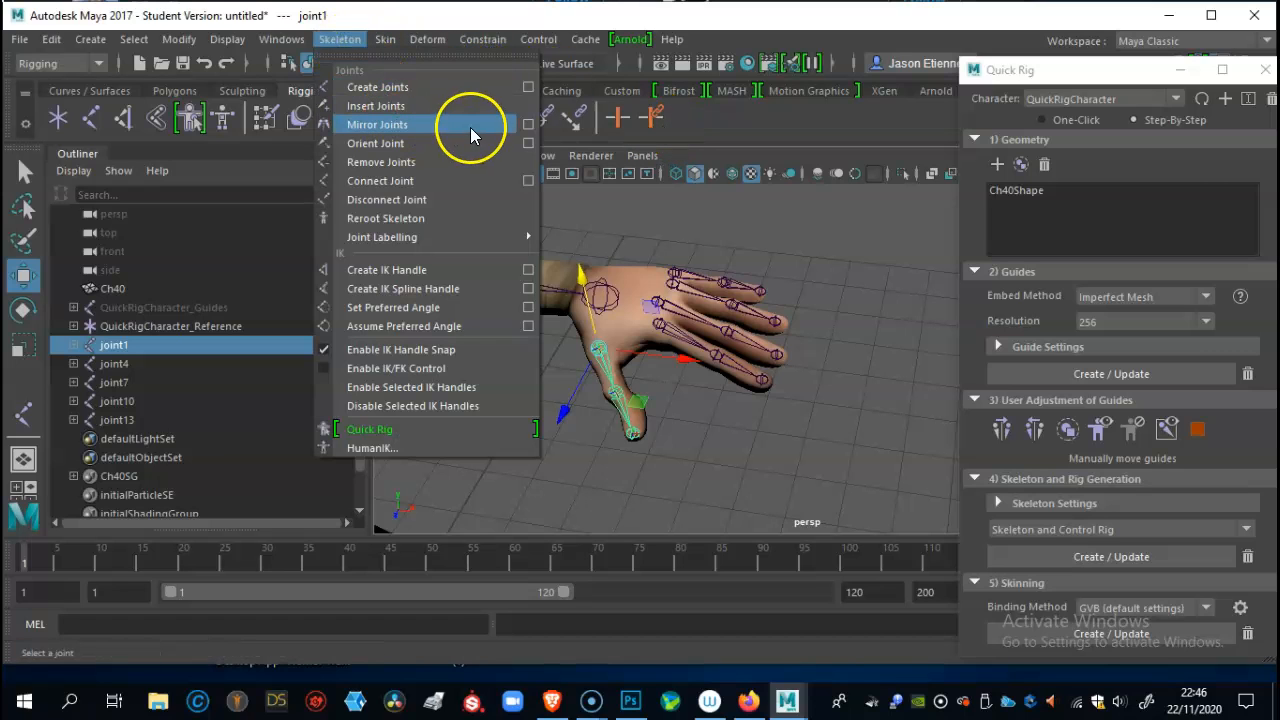
{"action": "left_click", "coordinate": [526, 126]}
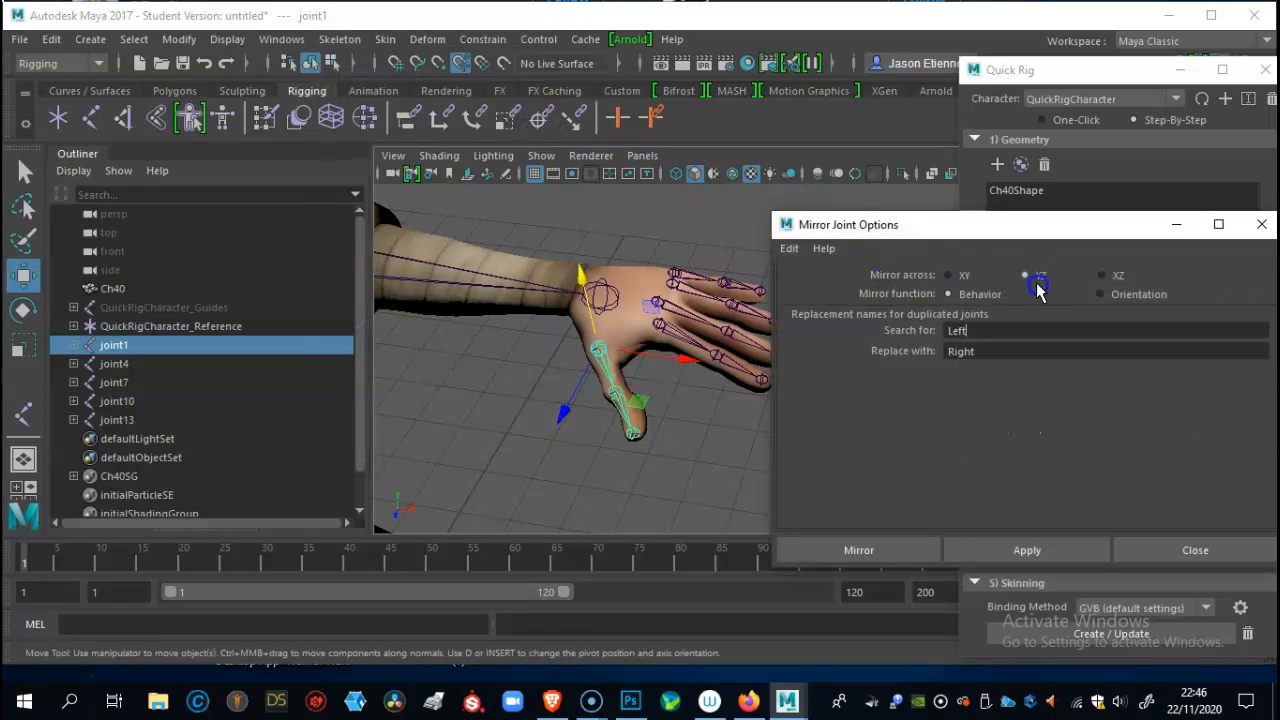
{"action": "left_click", "coordinate": [862, 550]}
{"action": "left_click_drag", "start_coordinate": [614, 449], "coordinate": [497, 371], "text": "alt"}
{"action": "right_click_drag", "start_coordinate": [497, 371], "coordinate": [620, 423], "text": "alt"}
{"action": "left_click_drag", "start_coordinate": [620, 423], "coordinate": [698, 383], "text": "alt"}
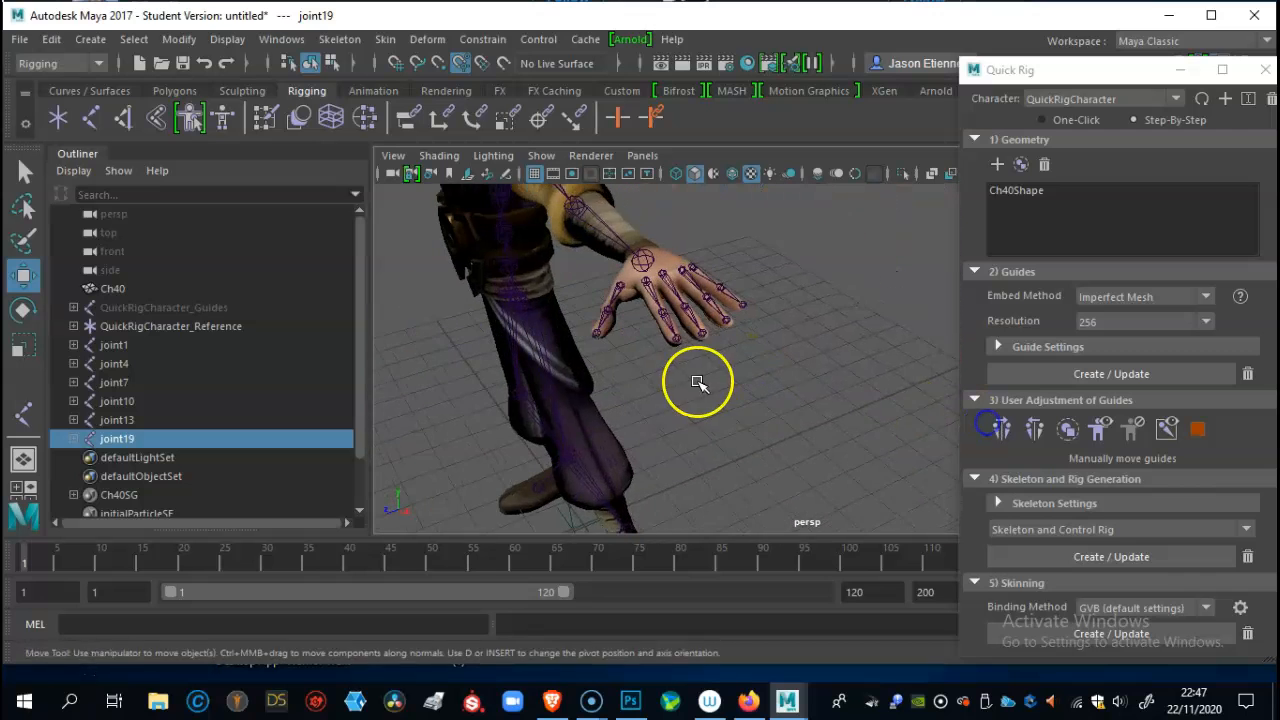
Mirror the remaining left finger chains across to the right hand with the same mirror settings.
{"action": "left_click", "coordinate": [703, 291]}
{"action": "left_click", "coordinate": [340, 39]}
{"action": "left_click", "coordinate": [411, 123]}
{"action": "left_click", "coordinate": [723, 282]}
{"action": "left_click", "coordinate": [757, 279]}
{"action": "left_click", "coordinate": [340, 39]}
{"action": "left_click", "coordinate": [411, 123]}
Shift the right middle finger's root joint slightly along X toward the fingertip.
{"action": "middle_click_drag", "start_coordinate": [840, 290], "coordinate": [651, 346], "text": "alt"}
{"action": "left_click", "coordinate": [591, 337]}
{"action": "left_click", "coordinate": [609, 420]}
{"action": "left_click_drag", "start_coordinate": [609, 420], "coordinate": [577, 505], "text": "alt"}
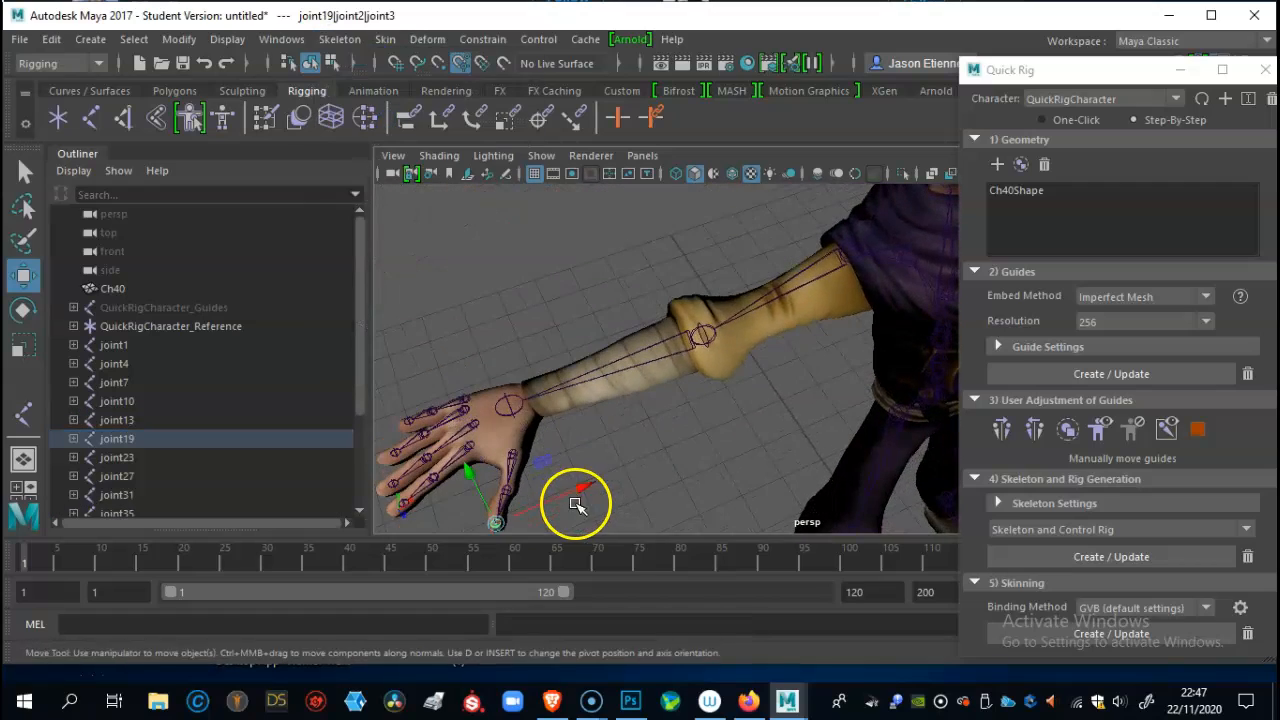
{"action": "left_click", "coordinate": [476, 421]}
{"action": "left_click_drag", "start_coordinate": [495, 416], "coordinate": [490, 417]}
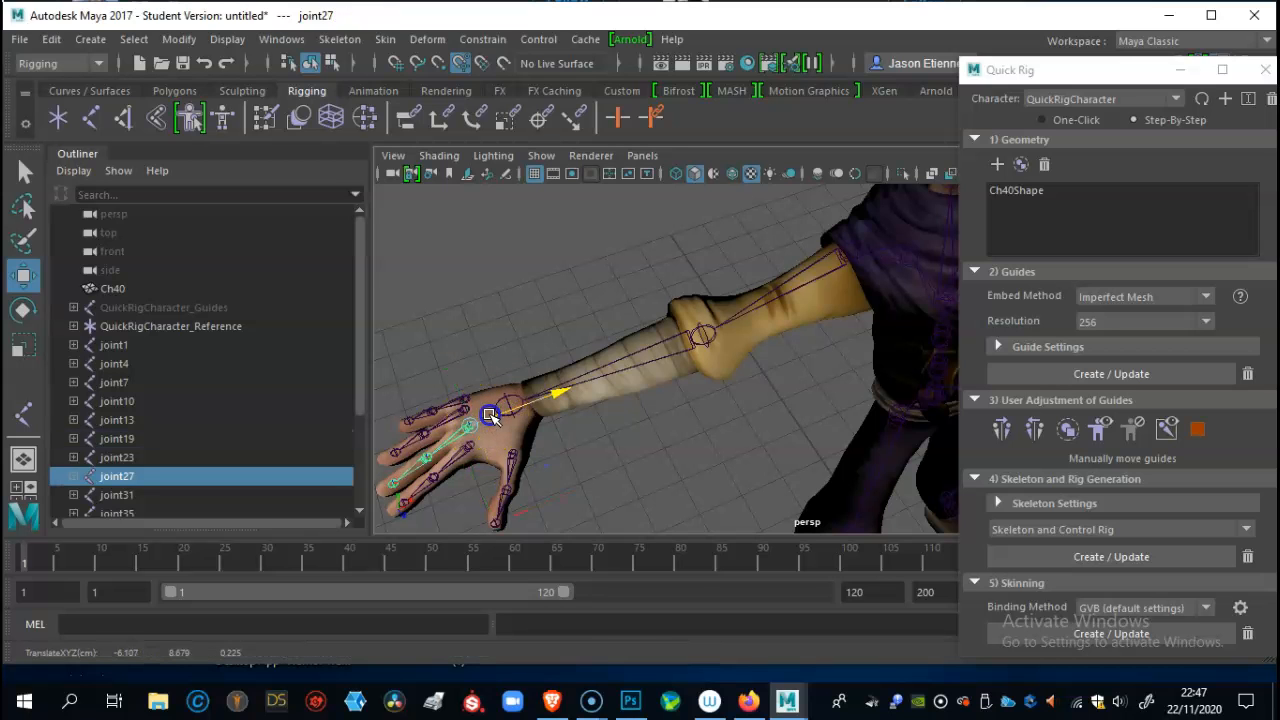
Shift the left middle finger's root joint slightly along X toward the fingertip.
{"action": "left_click_drag", "start_coordinate": [671, 405], "coordinate": [651, 383], "text": "alt"}
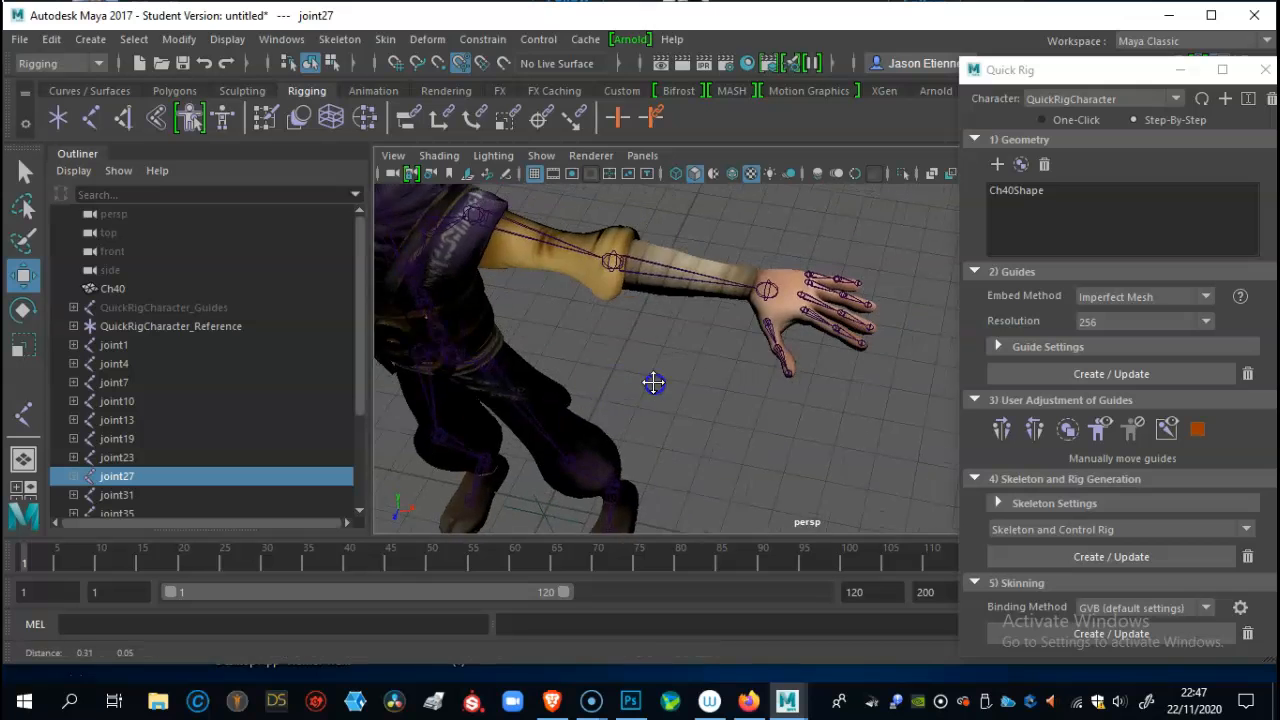
{"action": "middle_click_drag", "start_coordinate": [651, 383], "coordinate": [600, 406], "text": "alt"}
{"action": "right_click_drag", "start_coordinate": [600, 406], "coordinate": [812, 428], "text": "alt"}
{"action": "left_click_drag", "start_coordinate": [812, 428], "coordinate": [690, 372], "text": "alt"}
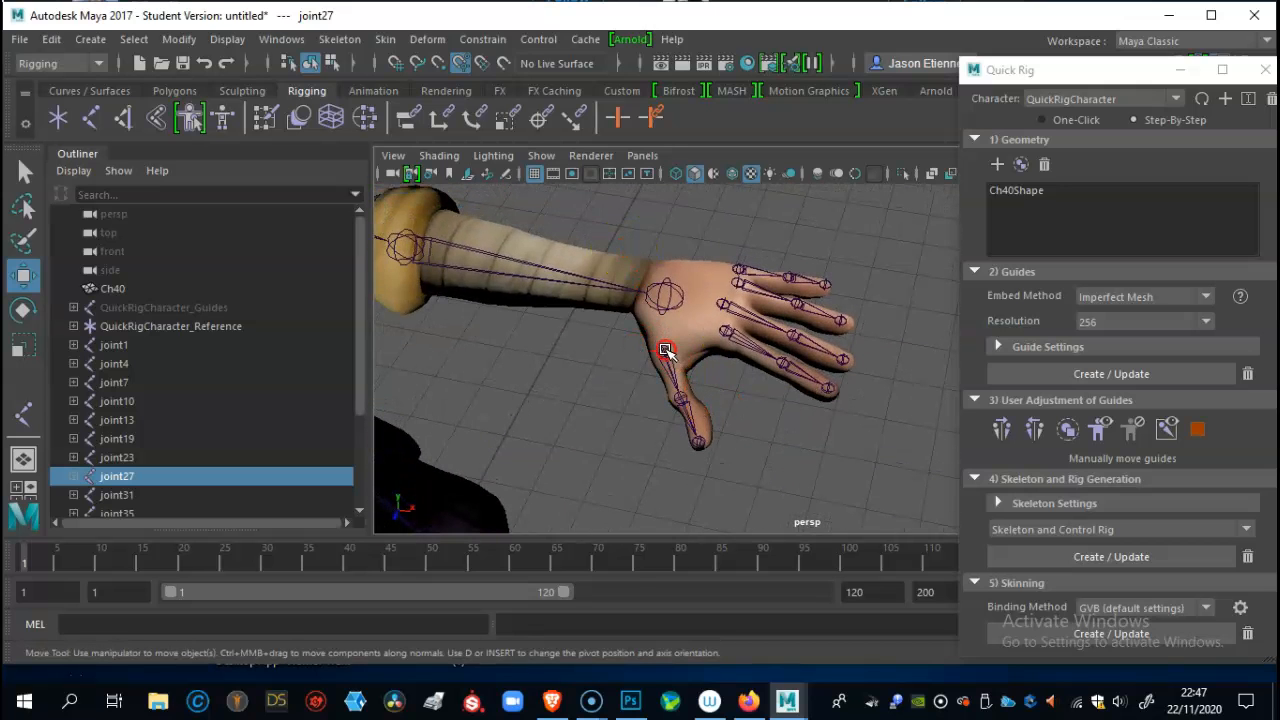
{"action": "mouse_move", "coordinate": [697, 403]}
{"action": "left_mouse_down", "text": "alt"}
{"action": "mouse_move", "coordinate": [729, 366]}
{"action": "mouse_move", "coordinate": [714, 394]}
{"action": "left_mouse_up", "text": "alt"}
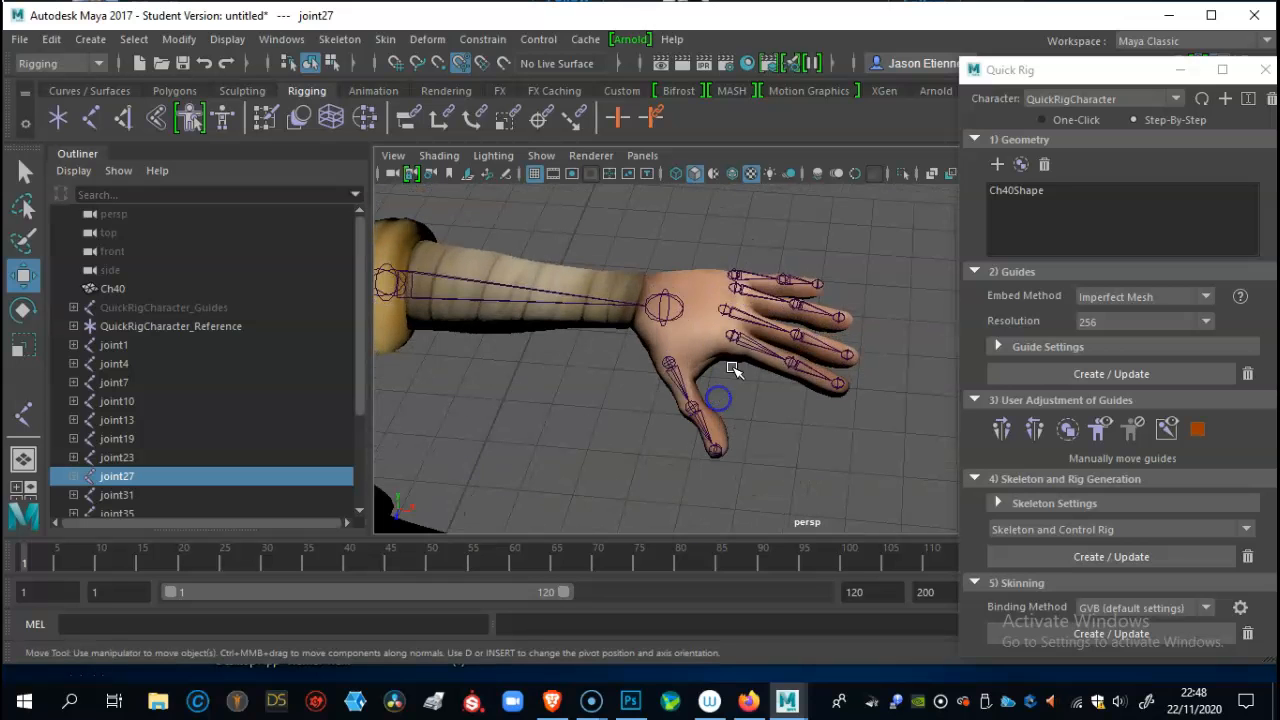
{"action": "left_click", "coordinate": [731, 309]}
{"action": "left_click_drag", "start_coordinate": [733, 309], "coordinate": [764, 313]}
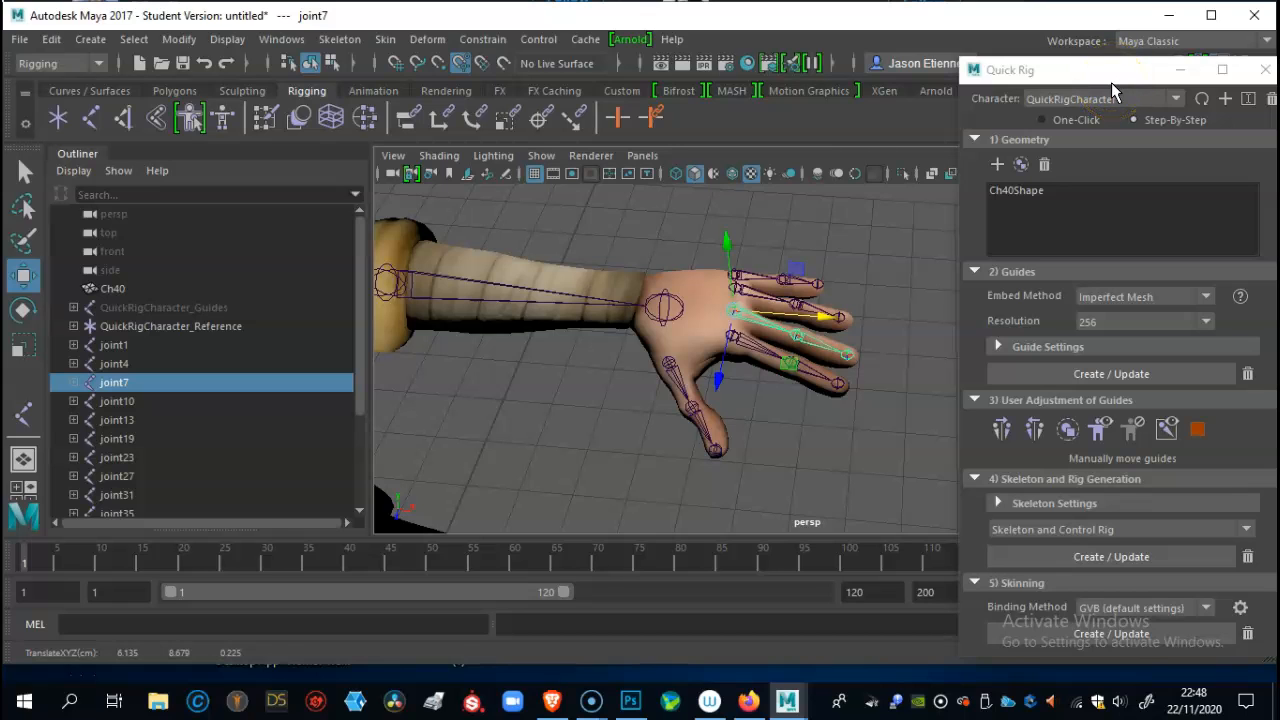
Uncover the Human IK window and open the left hand's detailed finger mapping in the character definition.
{"action": "left_click", "coordinate": [1099, 80]}
{"action": "left_click_drag", "start_coordinate": [1033, 72], "coordinate": [671, 44]}
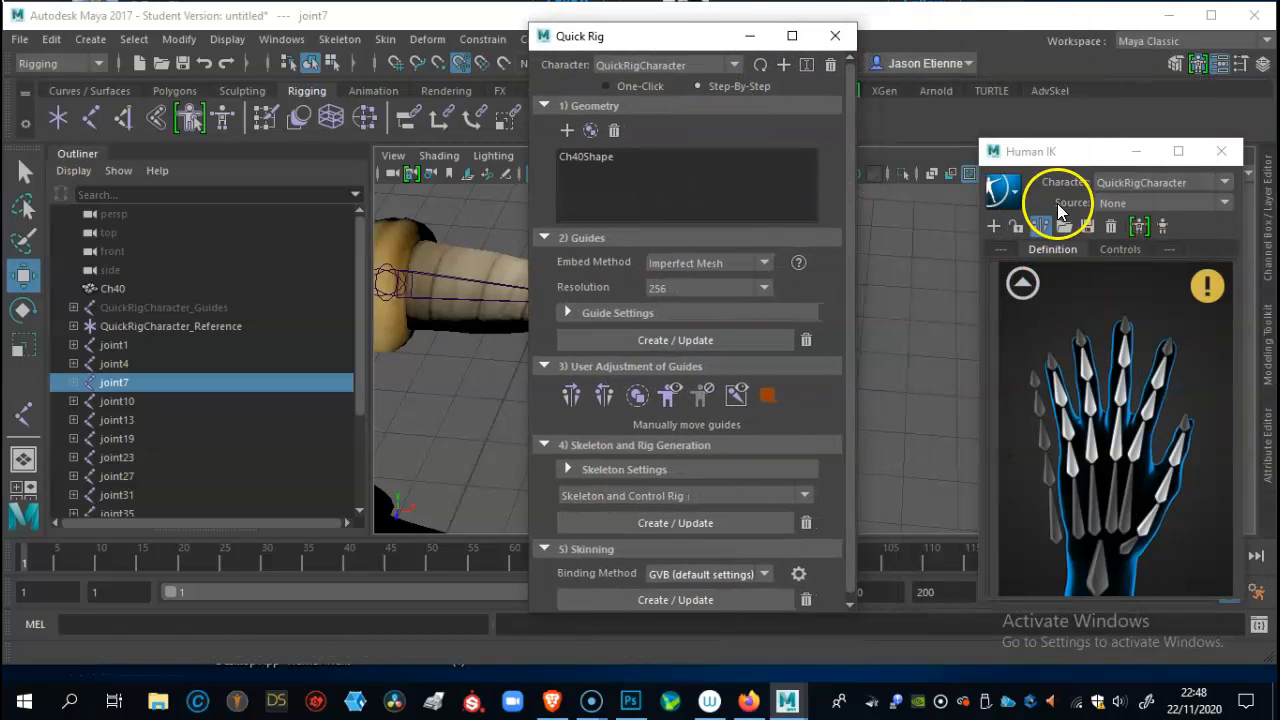
{"action": "left_click_drag", "start_coordinate": [1057, 155], "coordinate": [1023, 137]}
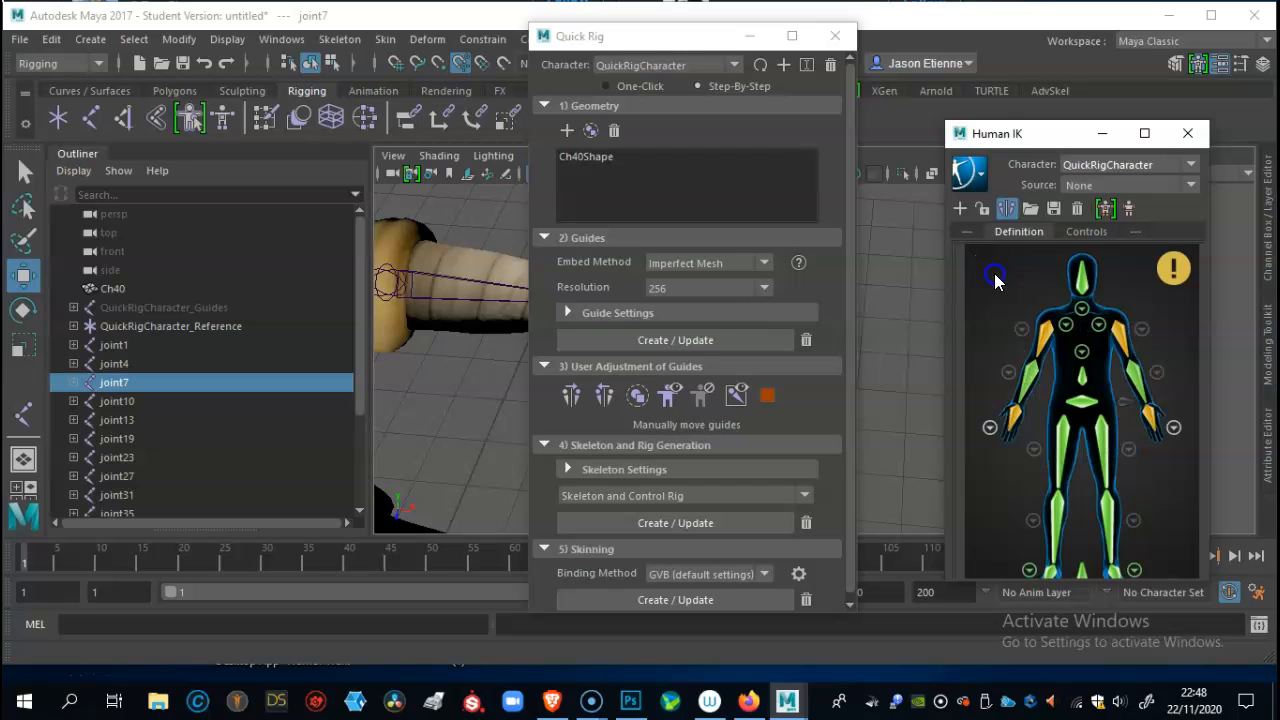
{"action": "left_click", "coordinate": [1151, 412]}
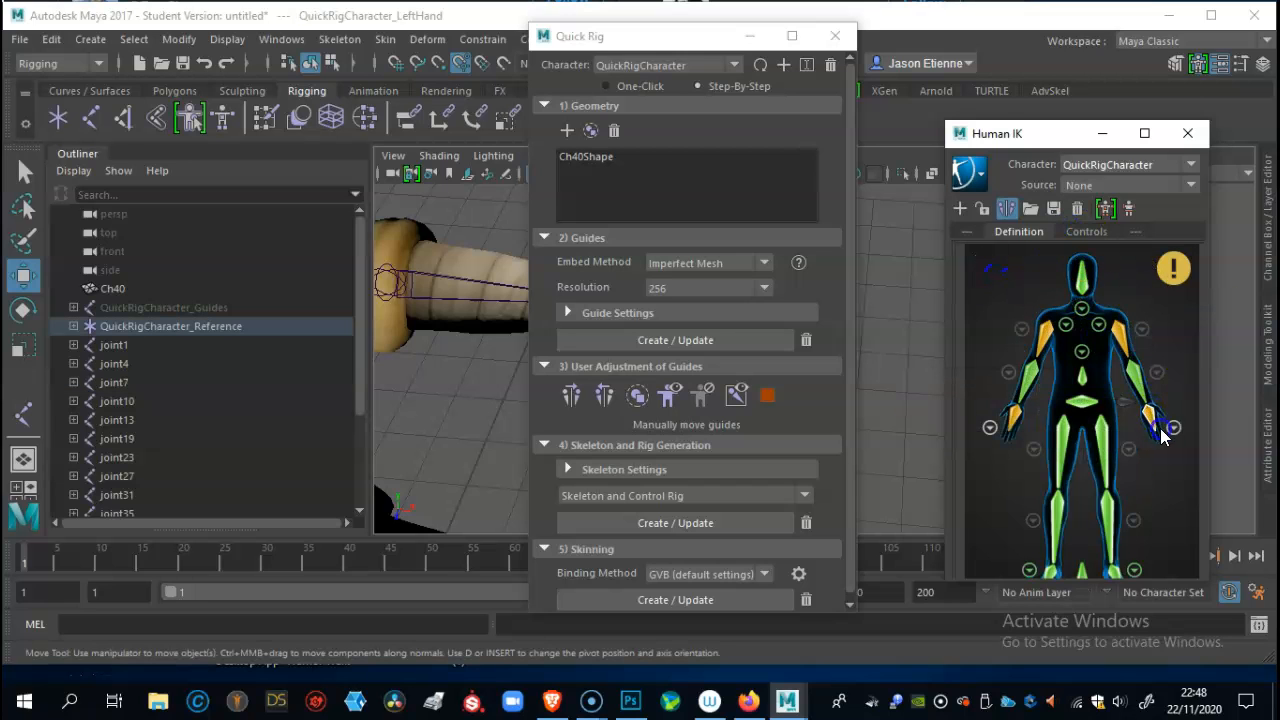
{"action": "left_click", "coordinate": [1173, 430]}
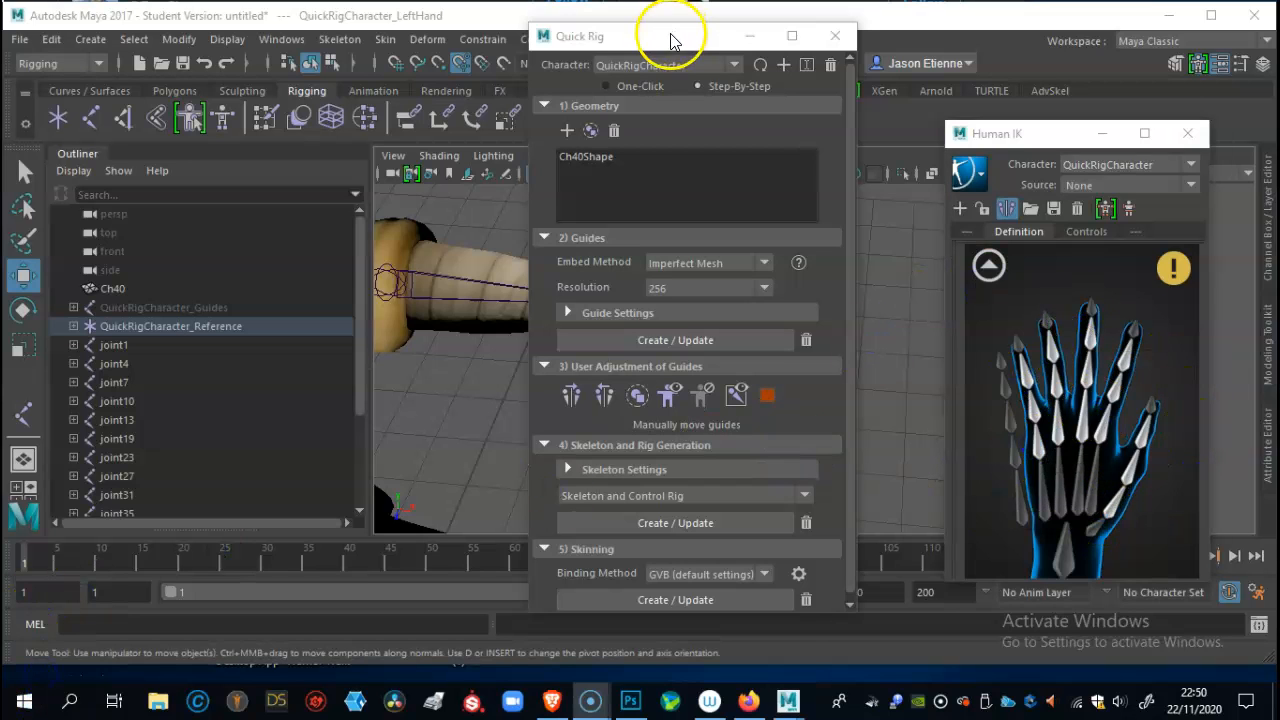
Select the root joints of all five left finger chains: joint1, joint4, joint7, joint10 and joint13.
{"action": "left_click_drag", "start_coordinate": [645, 38], "coordinate": [1010, 82]}
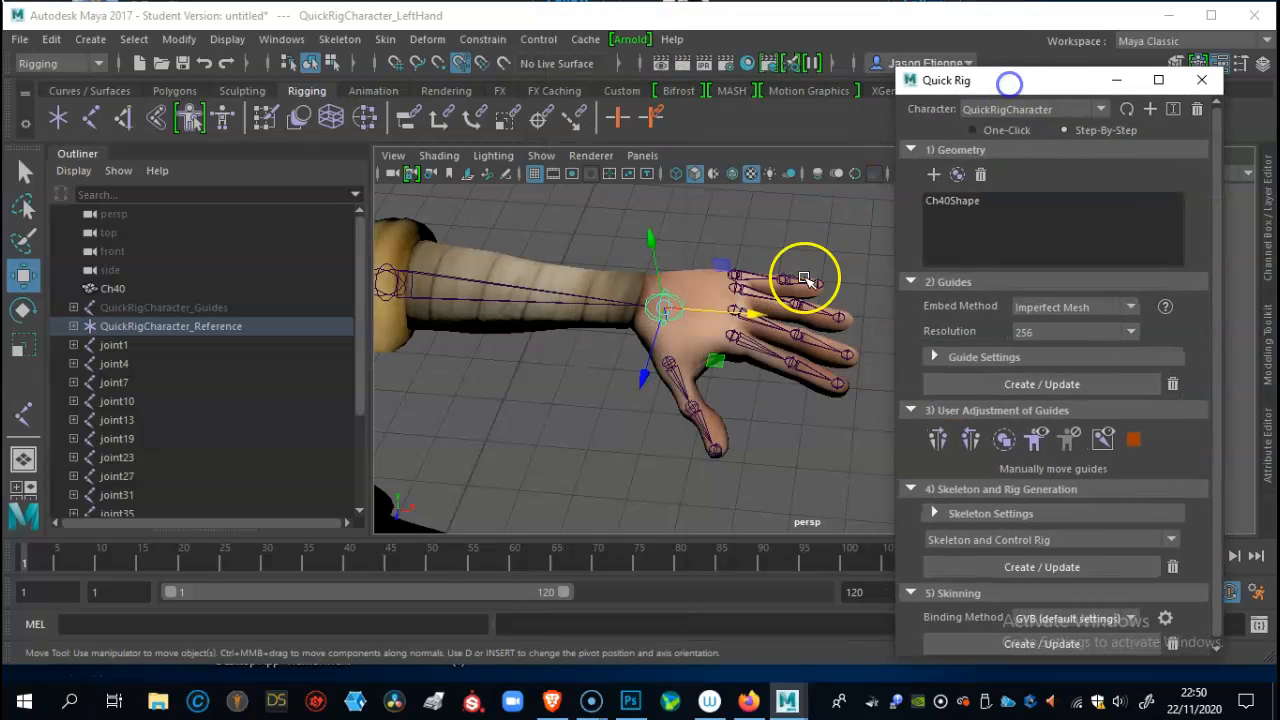
{"action": "left_click_drag", "start_coordinate": [762, 368], "coordinate": [671, 414], "text": "alt"}
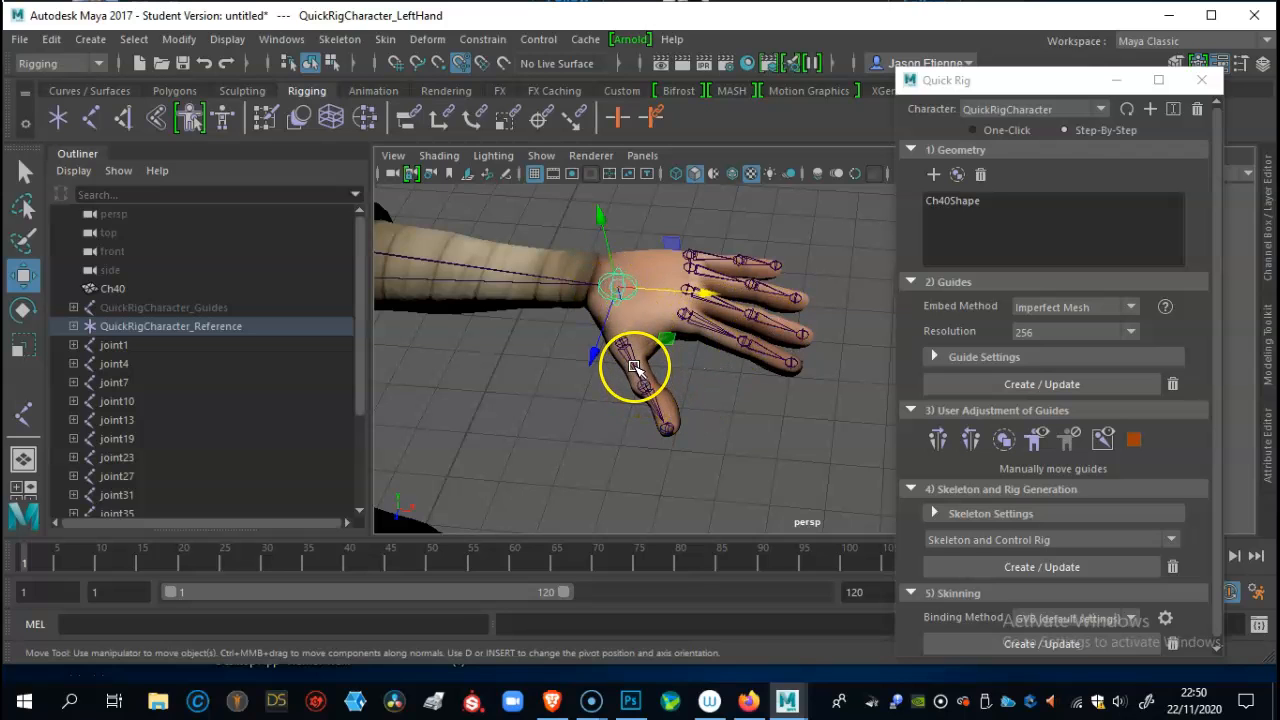
{"action": "left_click", "coordinate": [633, 366]}
{"action": "left_click_drag", "start_coordinate": [737, 409], "coordinate": [695, 387], "text": "alt"}
{"action": "left_click_drag", "start_coordinate": [1025, 90], "coordinate": [1026, 185]}
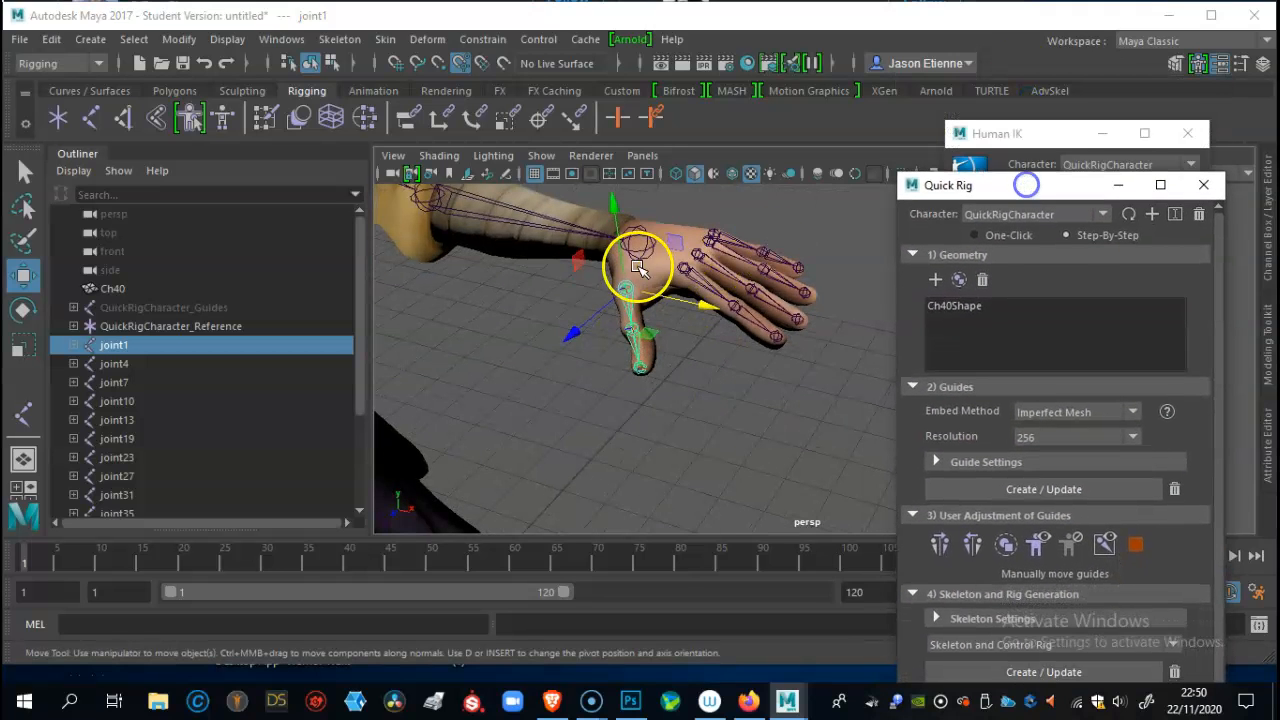
{"action": "left_click", "coordinate": [702, 266], "text": "shift"}
{"action": "left_click", "coordinate": [714, 257], "text": "shift"}
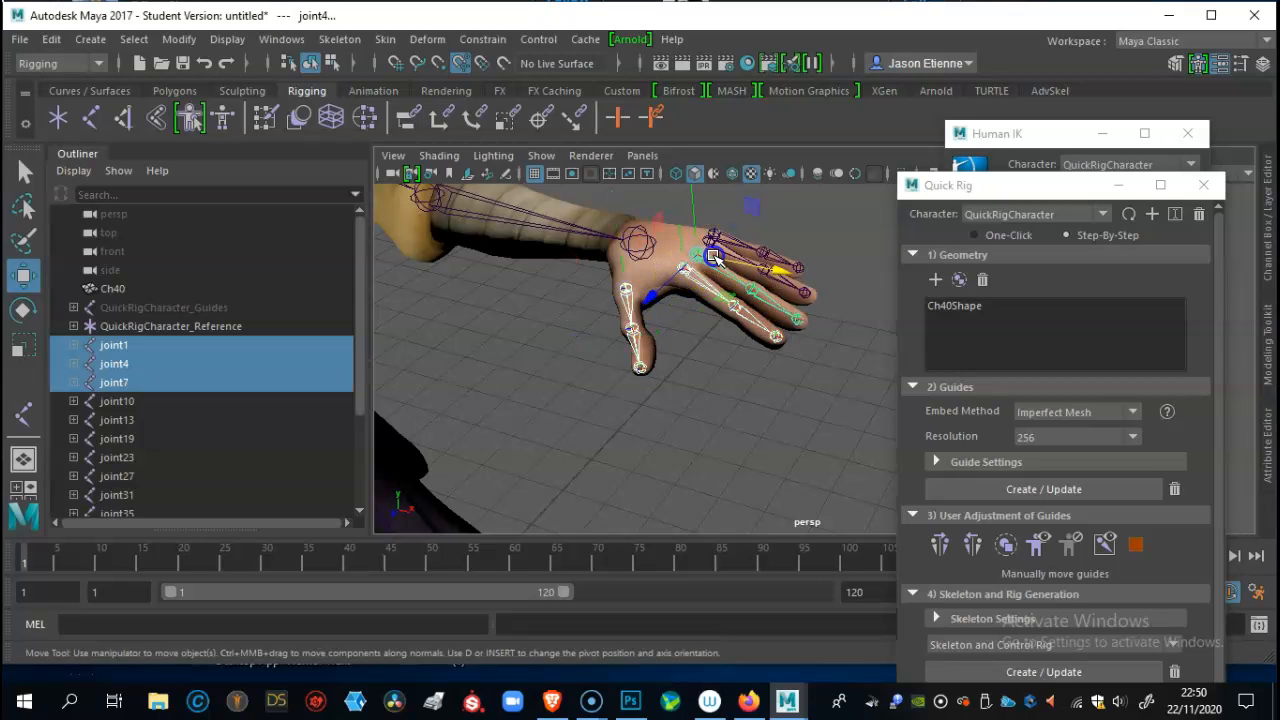
{"action": "left_click", "coordinate": [718, 240], "text": "shift"}
{"action": "left_click", "coordinate": [724, 233], "text": "shift"}
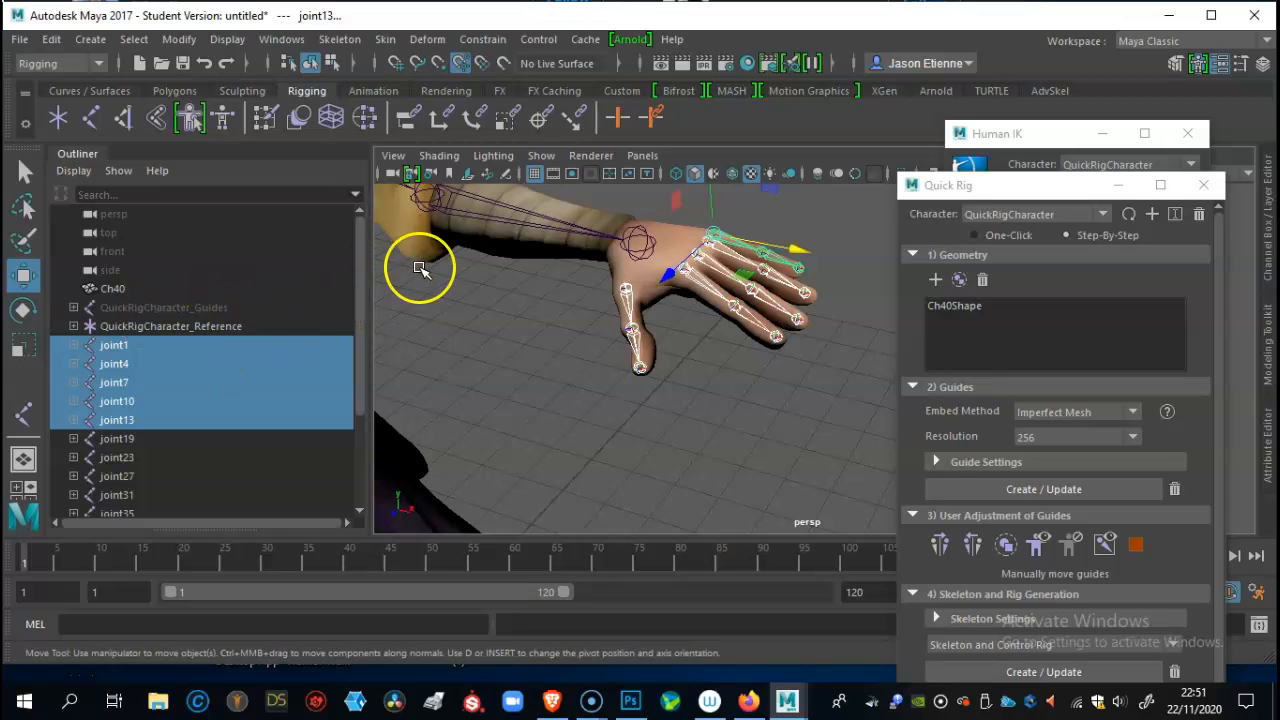
Expand the QuickRigCharacter_Reference hierarchy in the Outliner down to QuickRigCharacter_LeftHand.
{"action": "left_click", "coordinate": [73, 326]}
{"action": "left_click", "coordinate": [84, 345]}
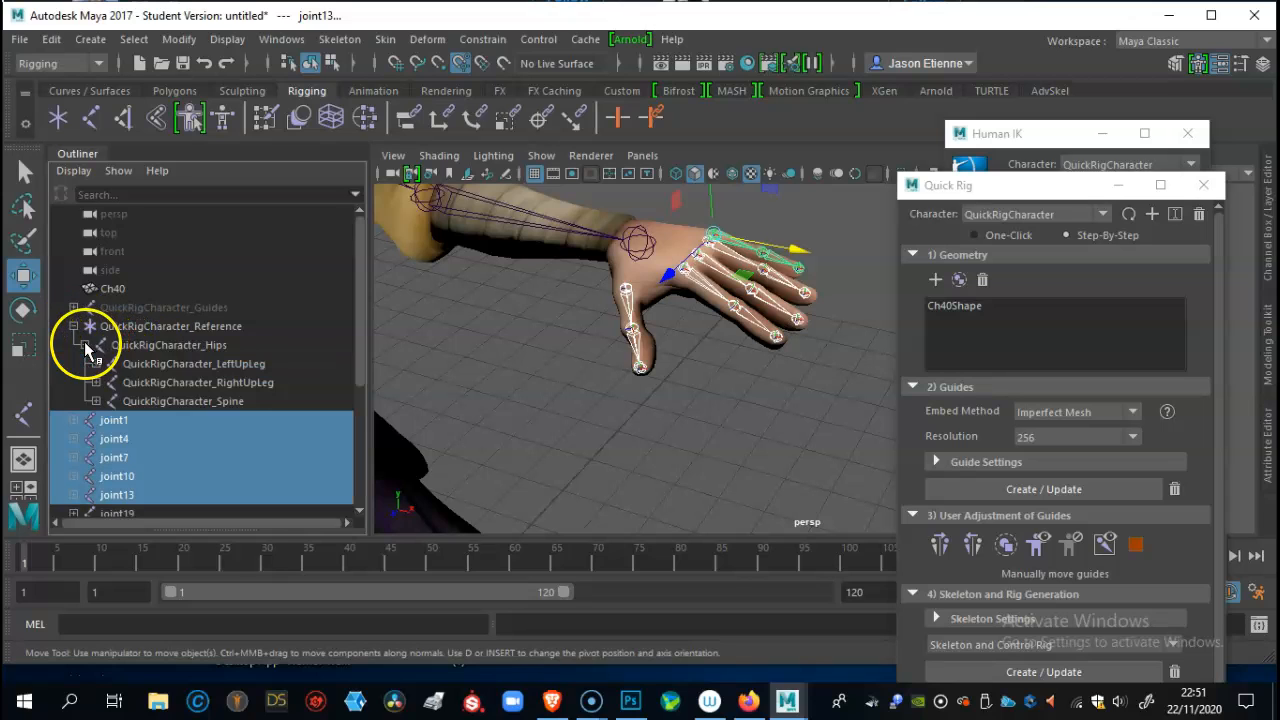
{"action": "left_click", "coordinate": [96, 400]}
{"action": "left_click", "coordinate": [108, 420]}
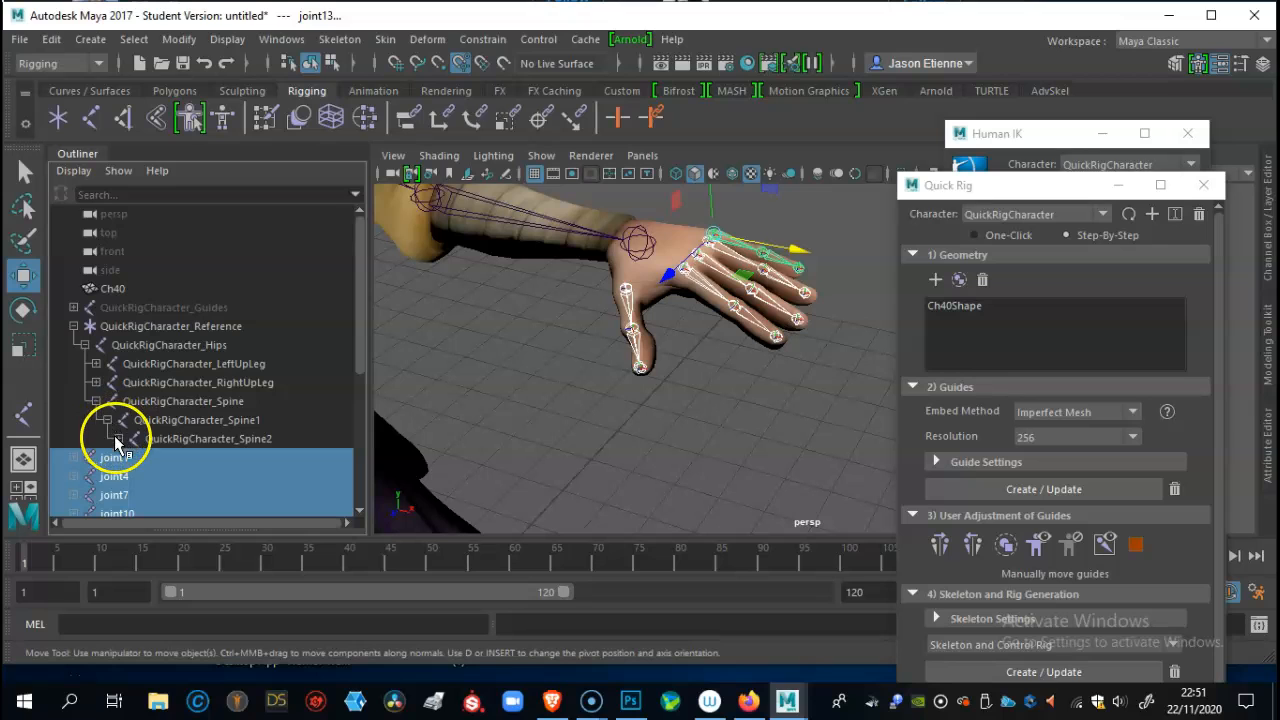
{"action": "left_click", "coordinate": [118, 439]}
{"action": "left_click", "coordinate": [129, 457]}
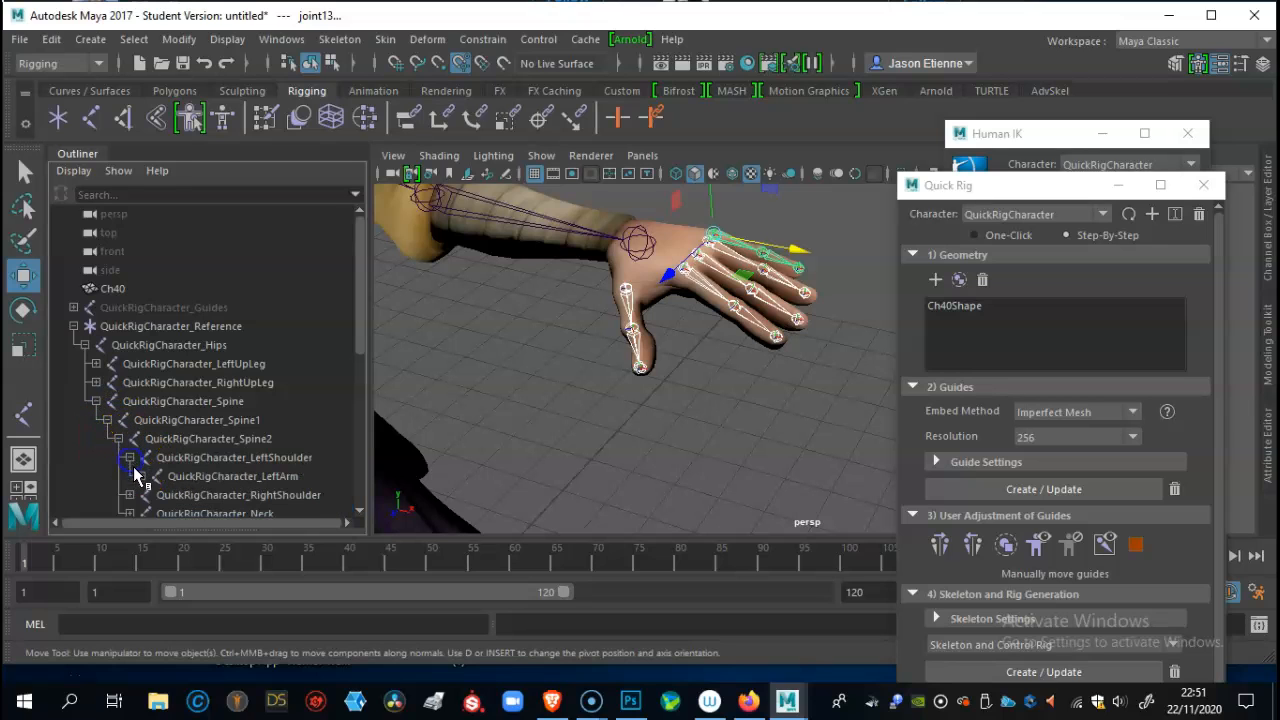
{"action": "left_click", "coordinate": [141, 476]}
{"action": "left_click", "coordinate": [152, 495]}
{"action": "scroll", "coordinate": [160, 495], "scroll_direction": "down", "scroll_amount": 5}
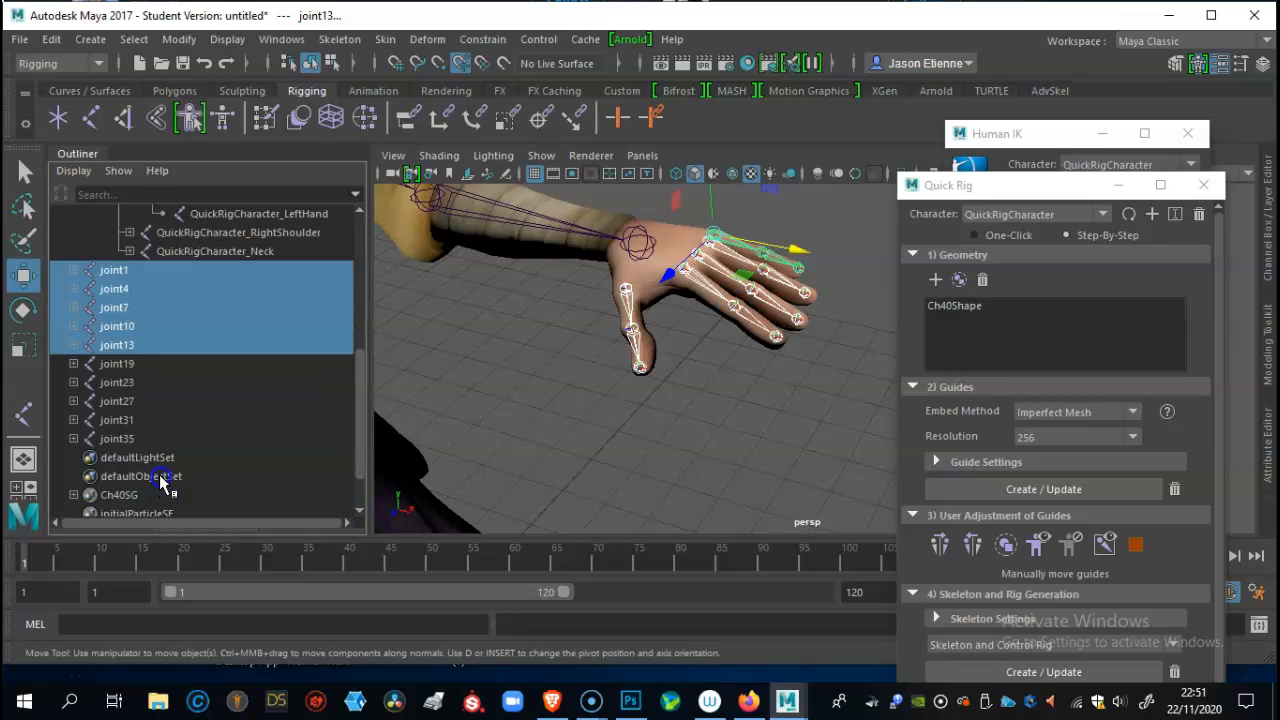
Expand the right arm hierarchy down to QuickRigCharacter_RightHand and the neck down to QuickRigCharacter_Head.
{"action": "scroll", "coordinate": [172, 277], "scroll_direction": "up", "scroll_amount": 3}
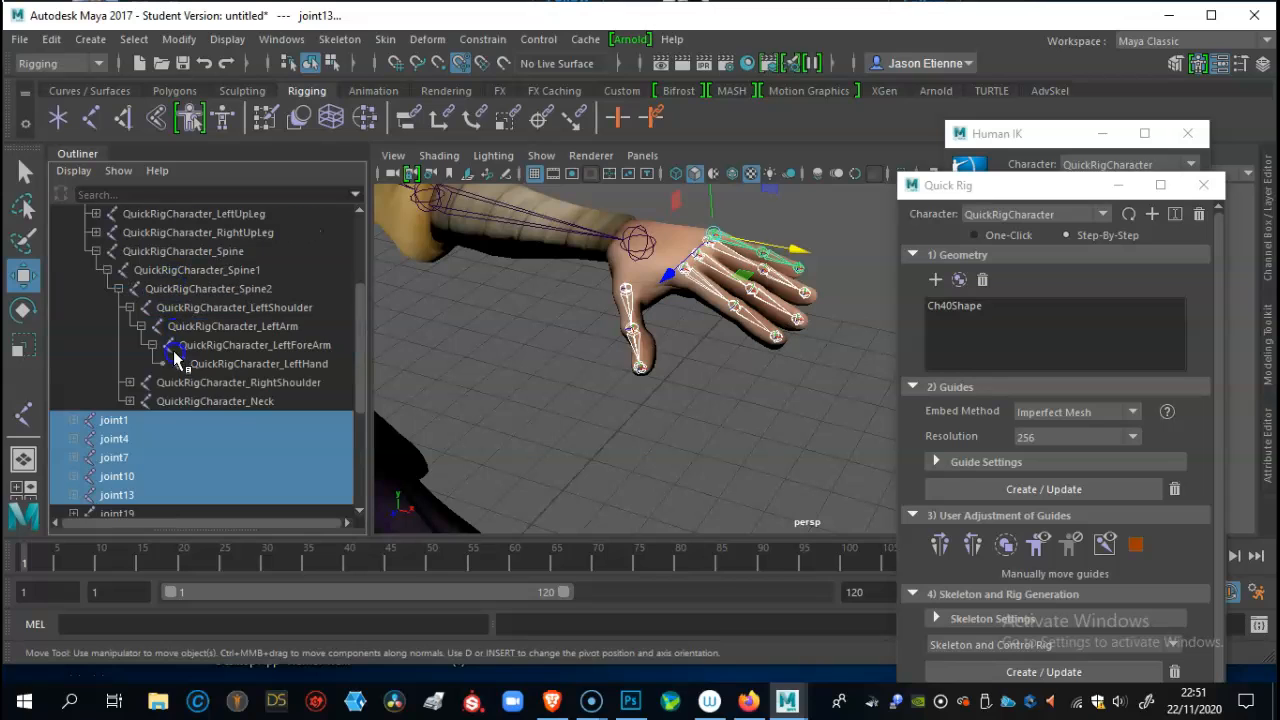
{"action": "left_click", "coordinate": [131, 383]}
{"action": "left_click", "coordinate": [142, 401]}
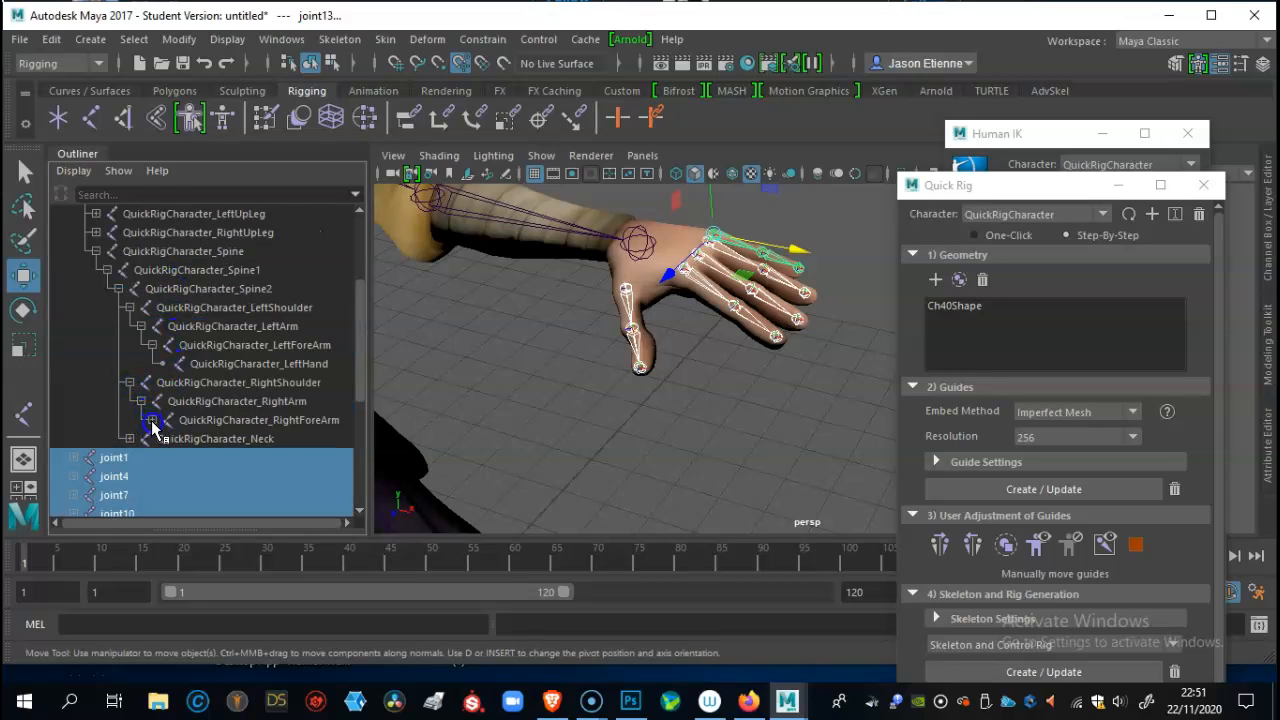
{"action": "left_click", "coordinate": [152, 420]}
{"action": "left_click", "coordinate": [131, 457]}
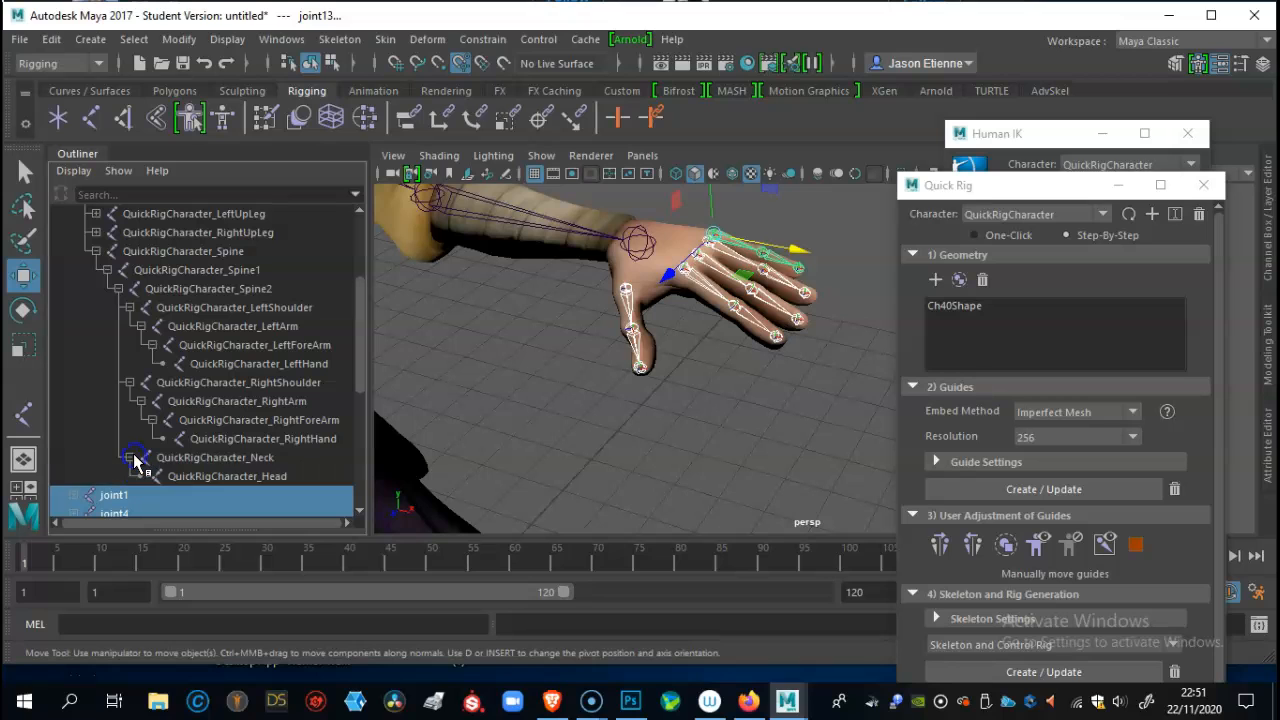
Parent the five selected left finger chains under QuickRigCharacter_LeftHand in the Outliner.
{"action": "scroll", "coordinate": [171, 400], "scroll_direction": "up", "scroll_amount": 3}
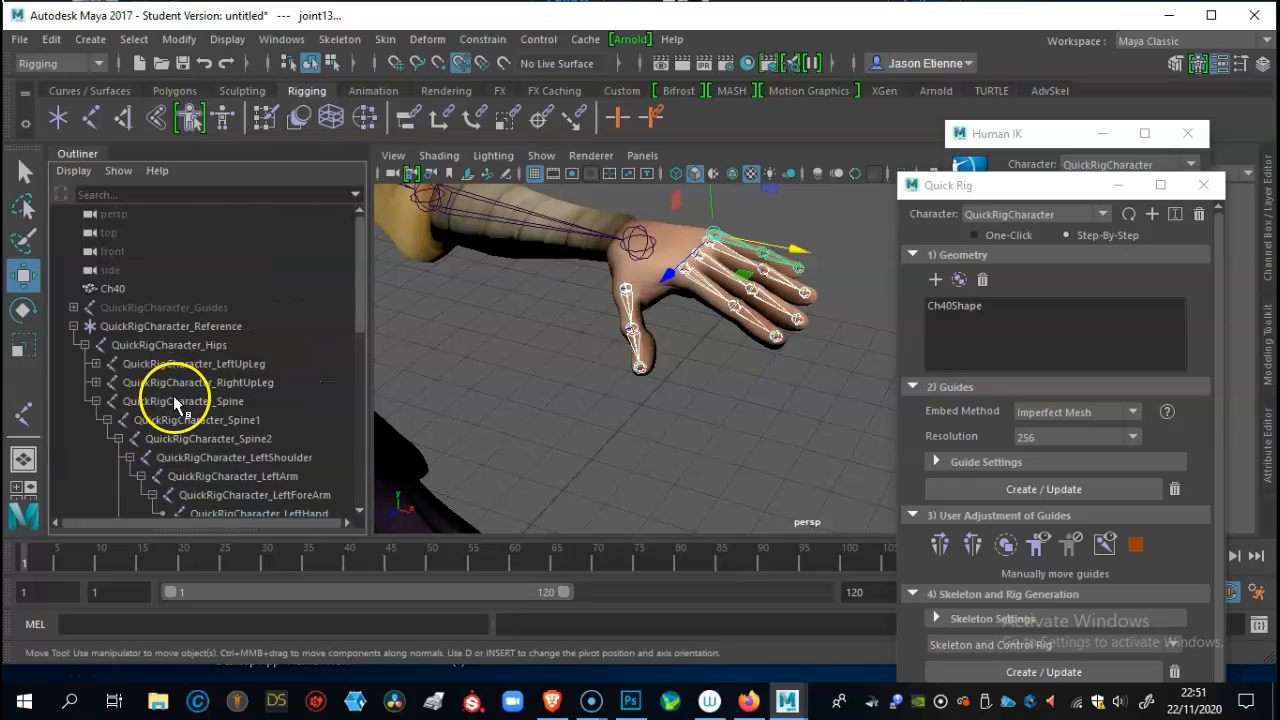
{"action": "scroll", "coordinate": [186, 420], "scroll_direction": "down", "scroll_amount": 3}
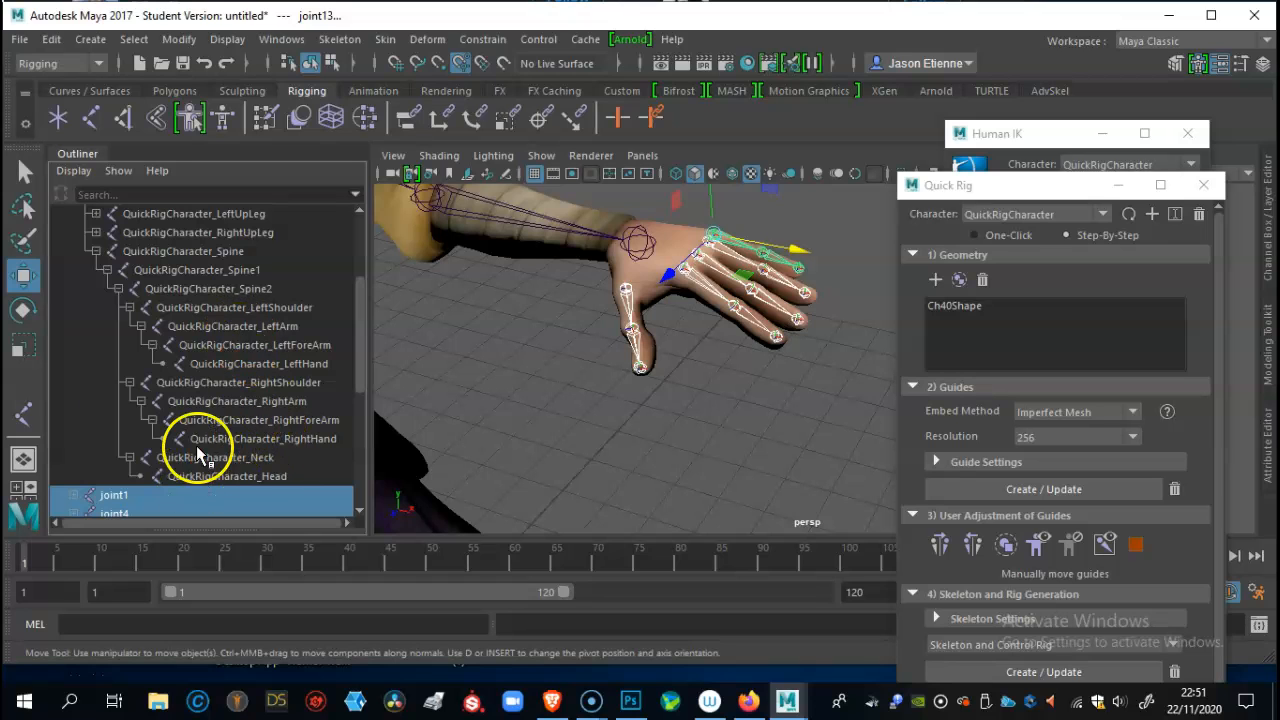
{"action": "scroll", "coordinate": [196, 445], "scroll_direction": "down", "scroll_amount": 5}
{"action": "scroll", "coordinate": [195, 383], "scroll_direction": "up", "scroll_amount": 3}
{"action": "scroll", "coordinate": [171, 380], "scroll_direction": "up", "scroll_amount": 5}
{"action": "scroll", "coordinate": [188, 418], "scroll_direction": "down", "scroll_amount": 3}
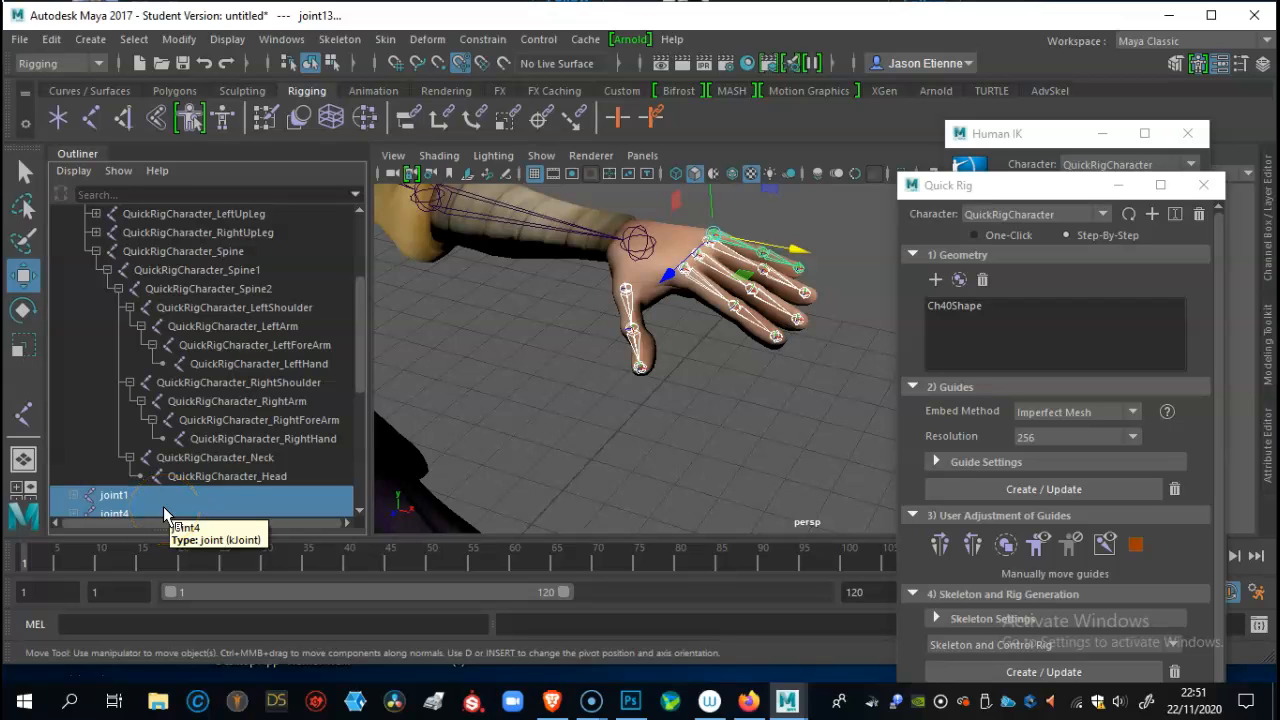
{"action": "left_click_drag", "start_coordinate": [164, 508], "coordinate": [168, 467]}
{"action": "left_click_drag", "start_coordinate": [190, 458], "coordinate": [242, 363]}
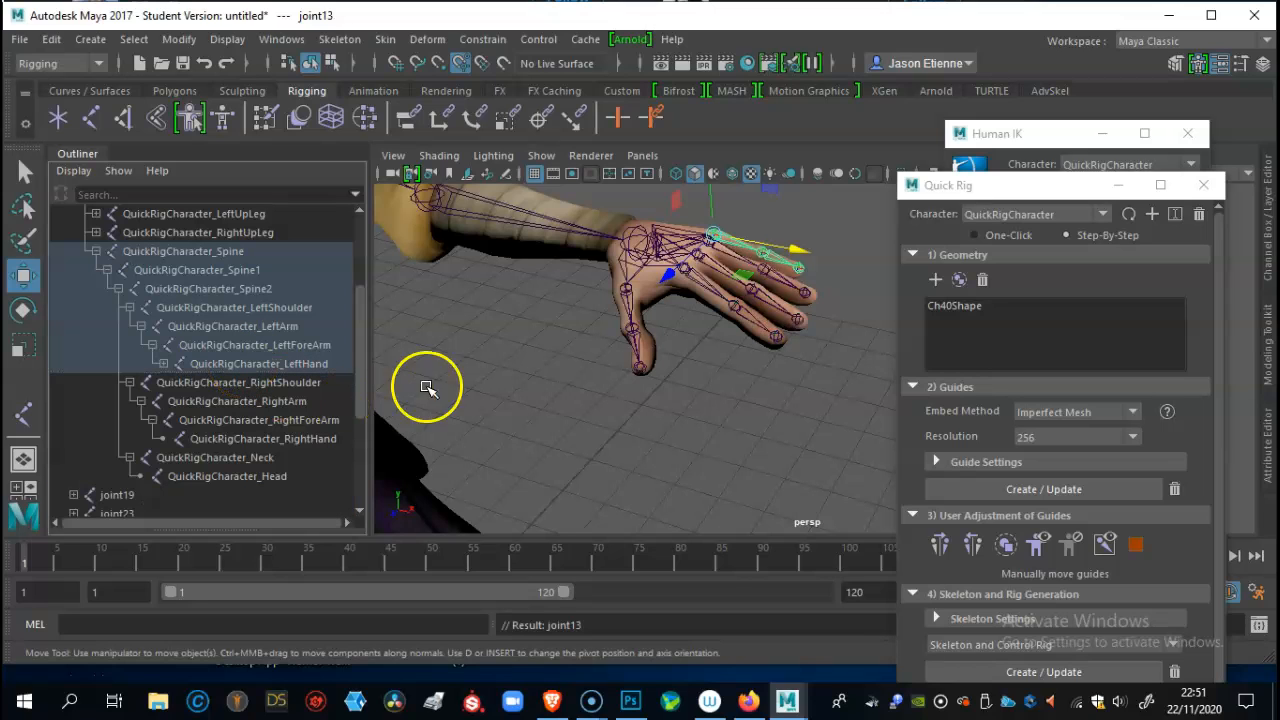
Parent the five right finger chains, joint19, joint23, joint27, joint31 and joint35, under QuickRigCharacter_RightHand.
{"action": "left_click_drag", "start_coordinate": [559, 409], "coordinate": [597, 385], "text": "alt"}
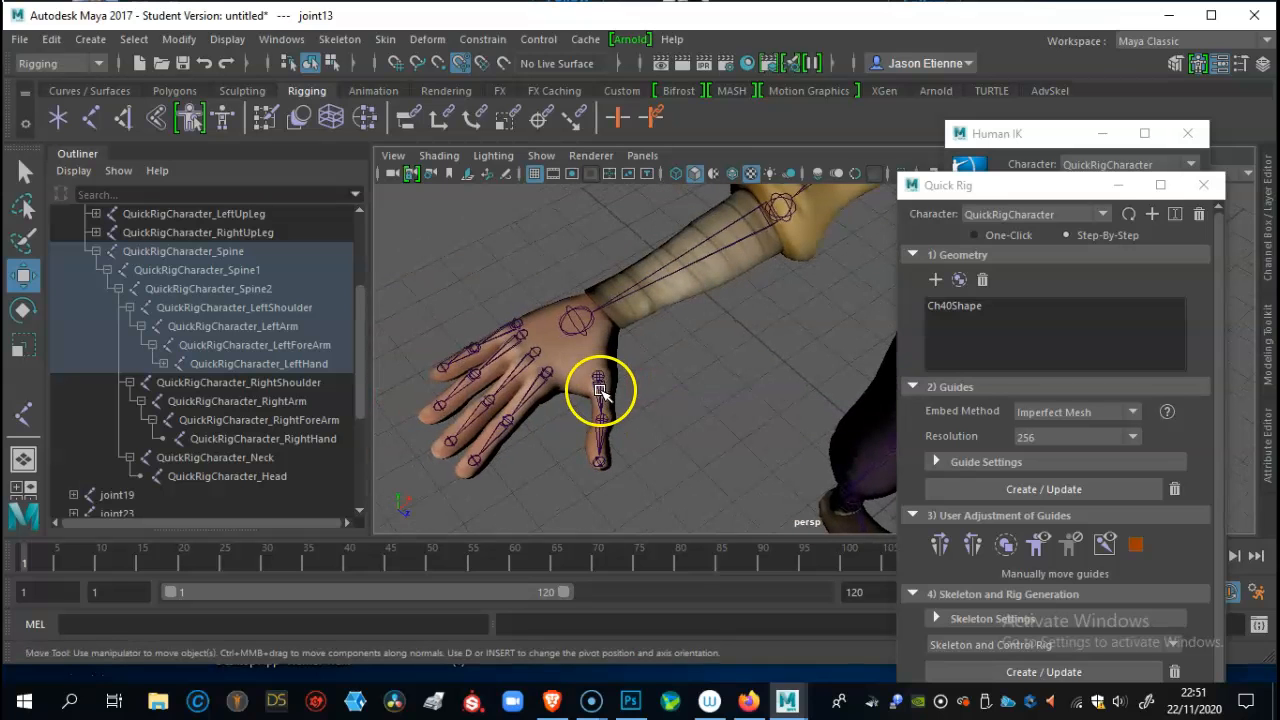
{"action": "left_click", "coordinate": [598, 390]}
{"action": "left_click", "coordinate": [538, 387], "text": "shift"}
{"action": "left_click", "coordinate": [525, 365], "text": "shift"}
{"action": "left_click", "coordinate": [508, 343], "text": "shift"}
{"action": "left_click", "coordinate": [494, 333], "text": "shift"}
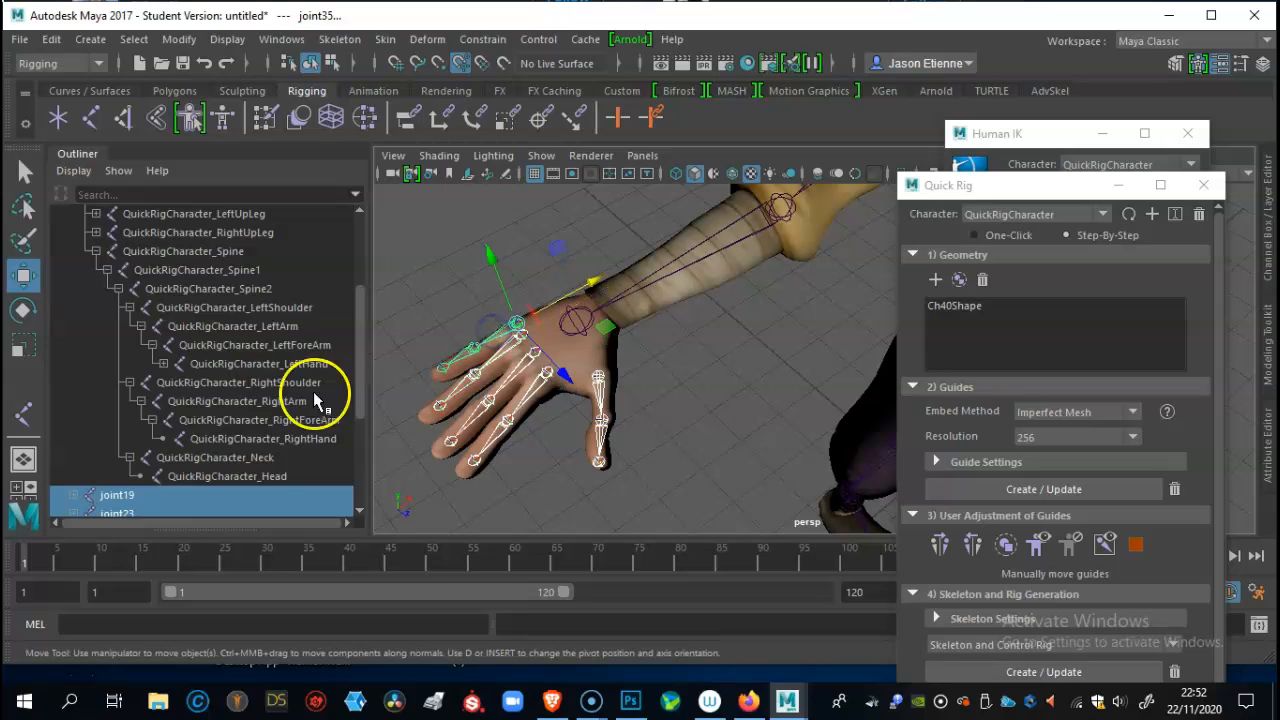
{"action": "scroll", "coordinate": [160, 420], "scroll_direction": "down", "scroll_amount": 3}
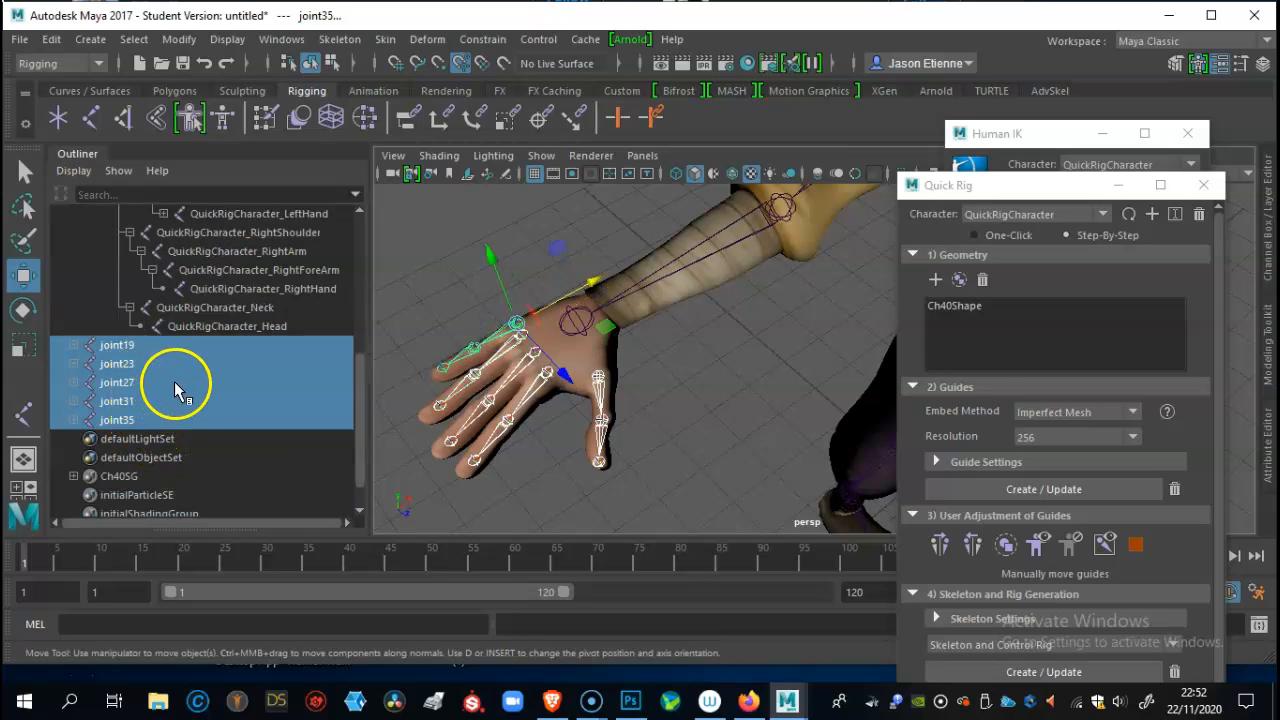
{"action": "middle_click_drag", "start_coordinate": [152, 392], "coordinate": [188, 278]}
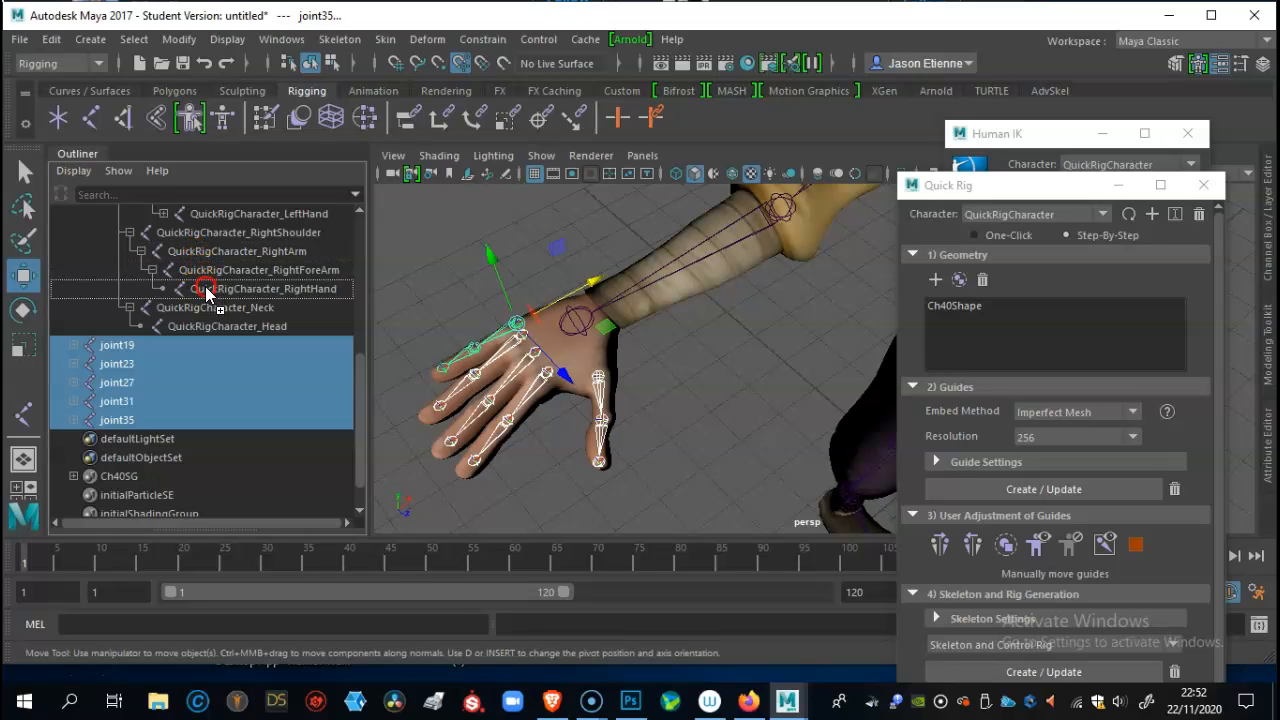
{"action": "middle_click_drag", "start_coordinate": [205, 290], "coordinate": [205, 290]}
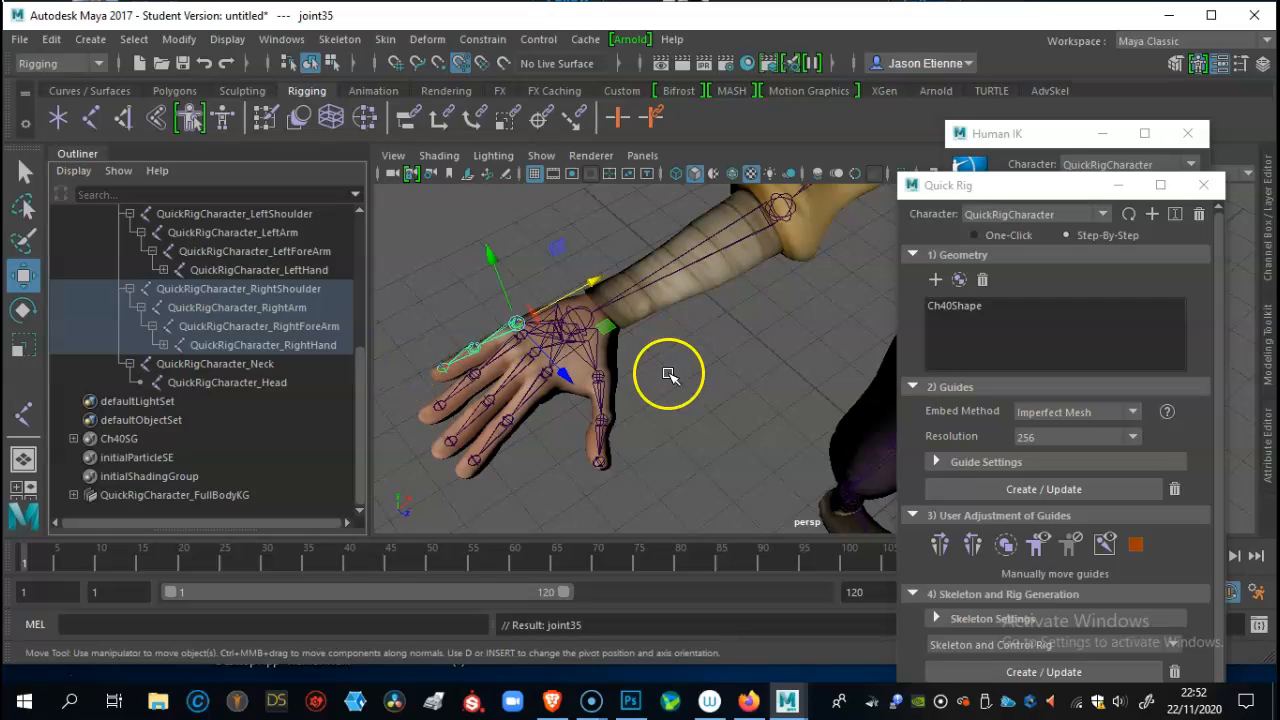
Frame the left hand, uncover the Human IK window and return its definition display to the full body.
{"action": "scroll", "coordinate": [714, 386], "scroll_direction": "down", "scroll_amount": 3}
{"action": "left_click_drag", "start_coordinate": [766, 366], "coordinate": [734, 363], "text": "alt"}
{"action": "right_click_drag", "start_coordinate": [734, 363], "coordinate": [546, 312], "text": "alt"}
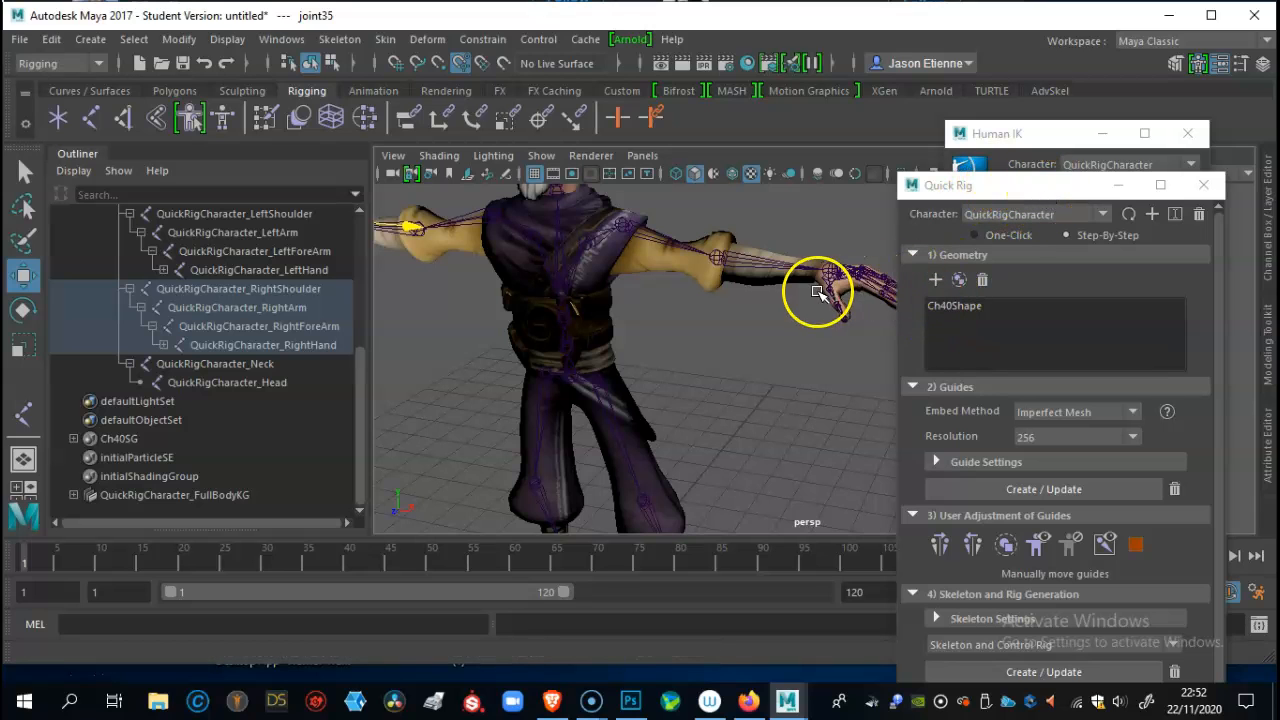
{"action": "left_click_drag", "start_coordinate": [820, 289], "coordinate": [703, 312], "text": "alt"}
{"action": "right_click_drag", "start_coordinate": [734, 394], "coordinate": [748, 366], "text": "alt"}
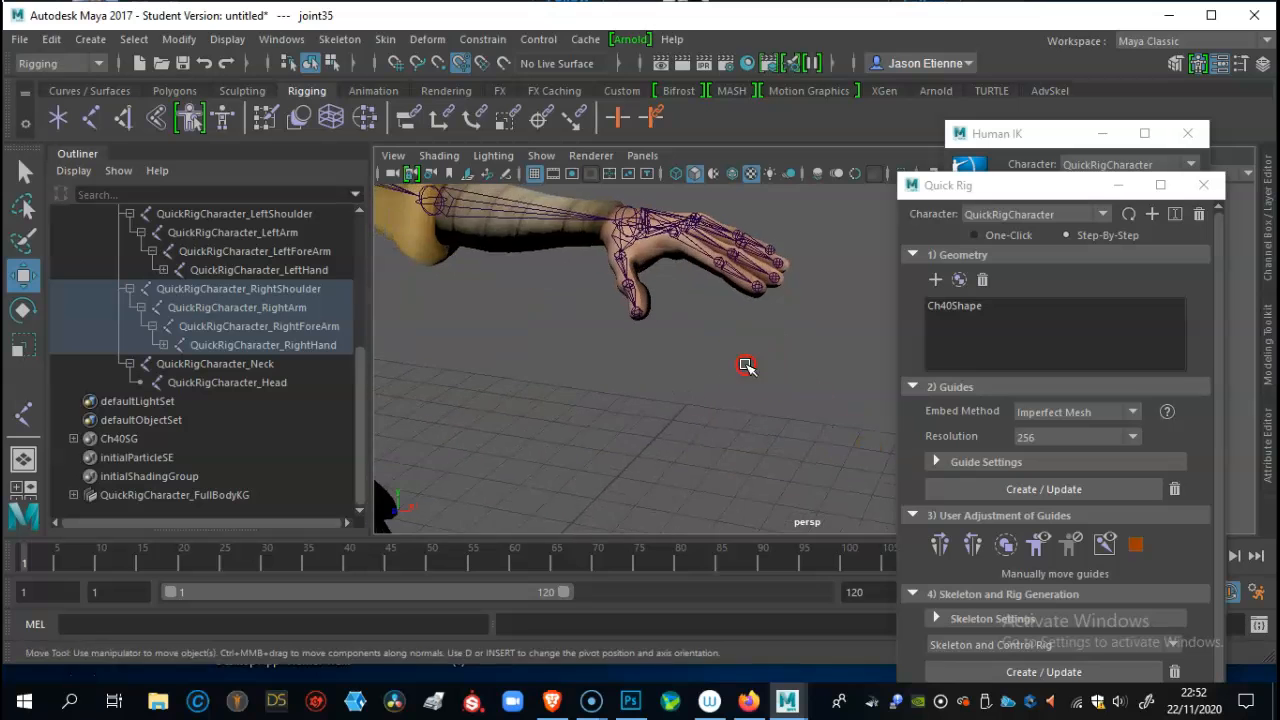
{"action": "middle_click_drag", "start_coordinate": [748, 366], "coordinate": [745, 402], "text": "alt"}
{"action": "left_click_drag", "start_coordinate": [1083, 197], "coordinate": [241, 156]}
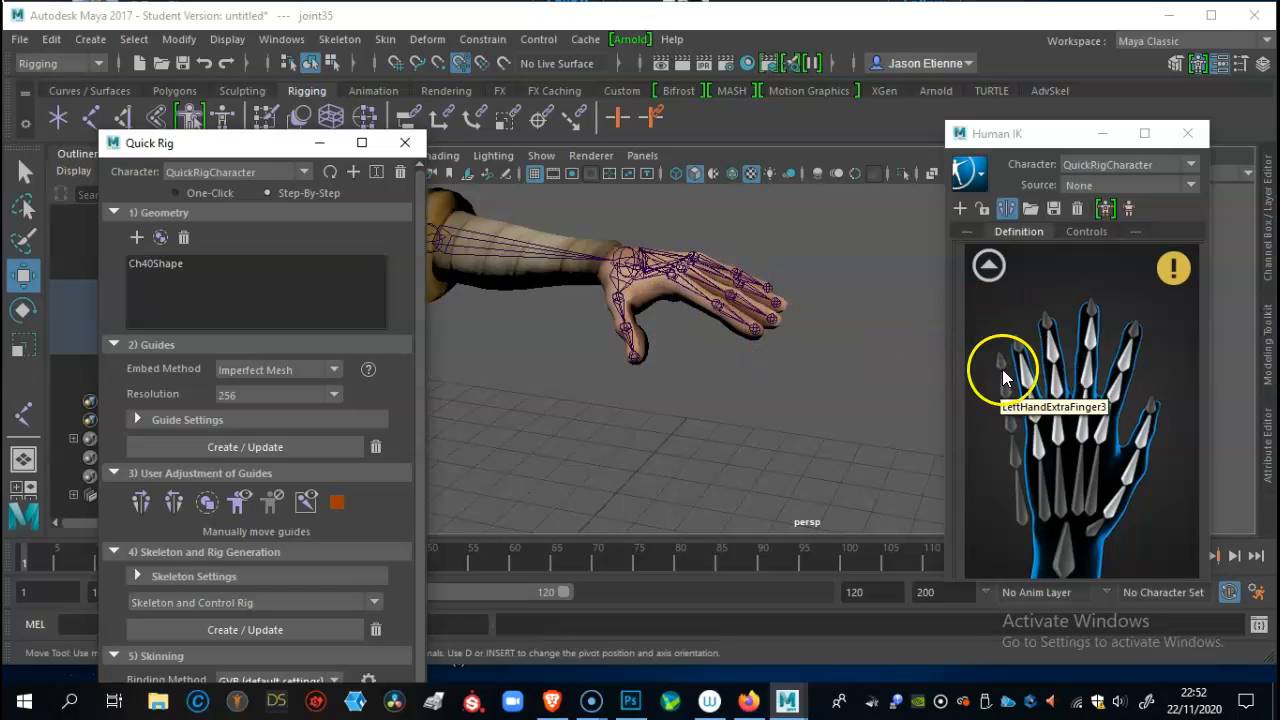
{"action": "left_click", "coordinate": [990, 266]}
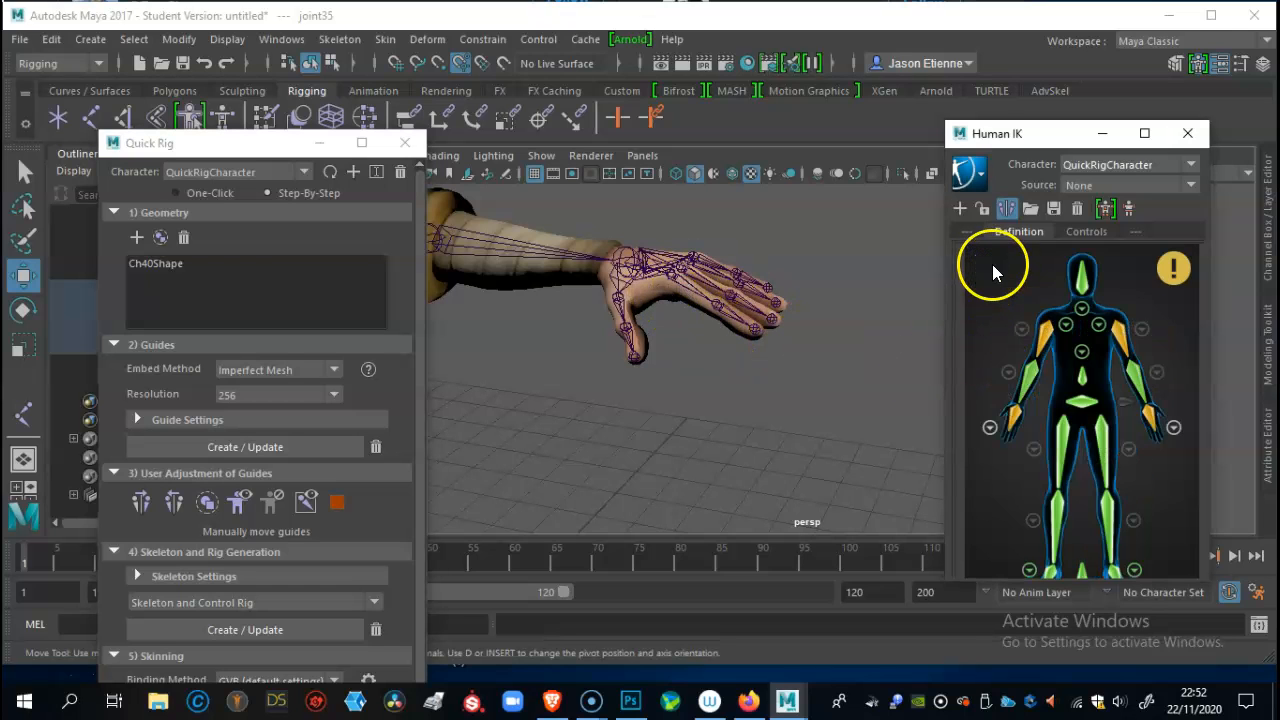
Open the left hand's finger definition in Human IK and frame the palm and finger joints in the viewport.
{"action": "left_click", "coordinate": [1148, 421]}
{"action": "left_click", "coordinate": [1150, 421]}
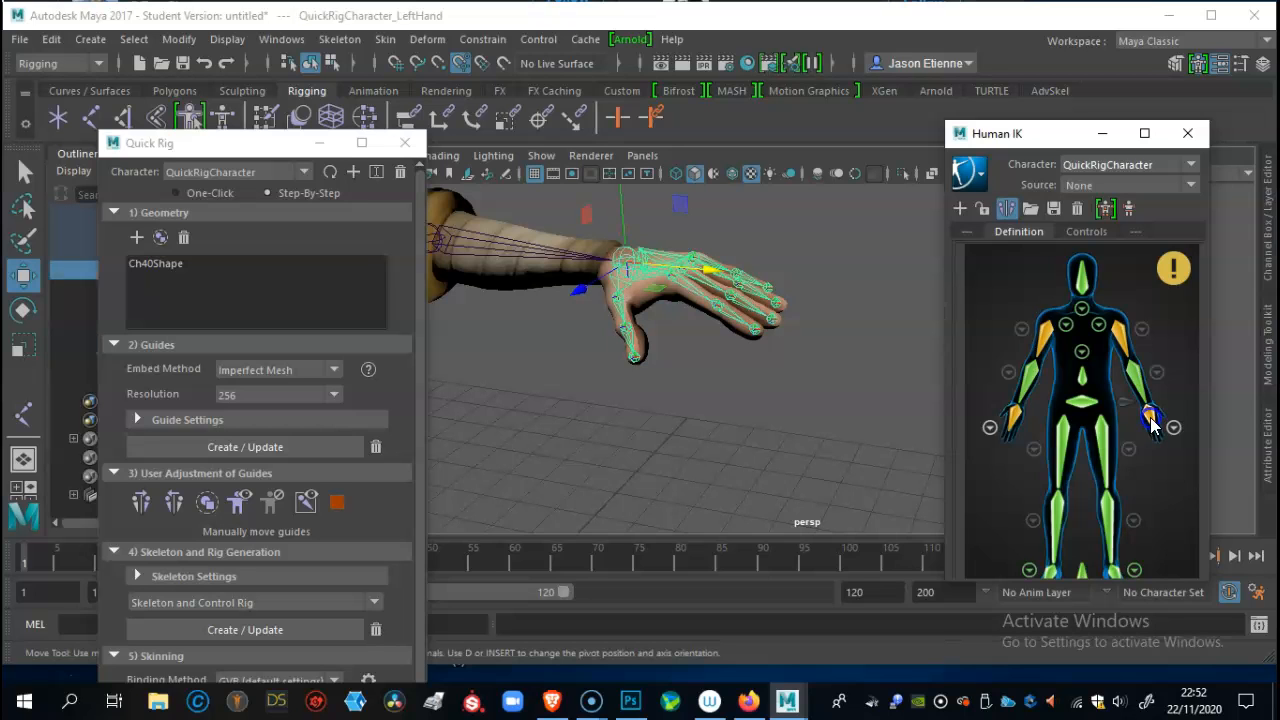
{"action": "left_click", "coordinate": [1174, 430]}
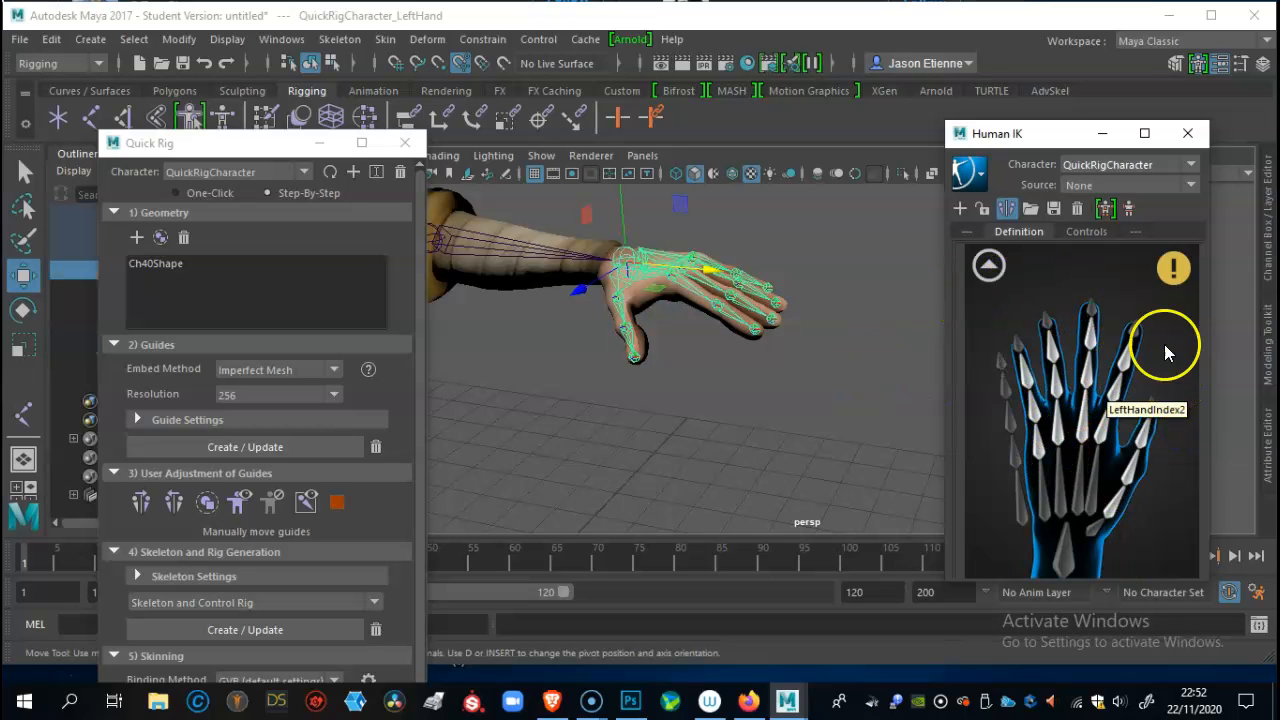
{"action": "left_click_drag", "start_coordinate": [801, 367], "coordinate": [786, 414], "text": "alt"}
{"action": "right_click_drag", "start_coordinate": [786, 414], "coordinate": [873, 388], "text": "alt"}
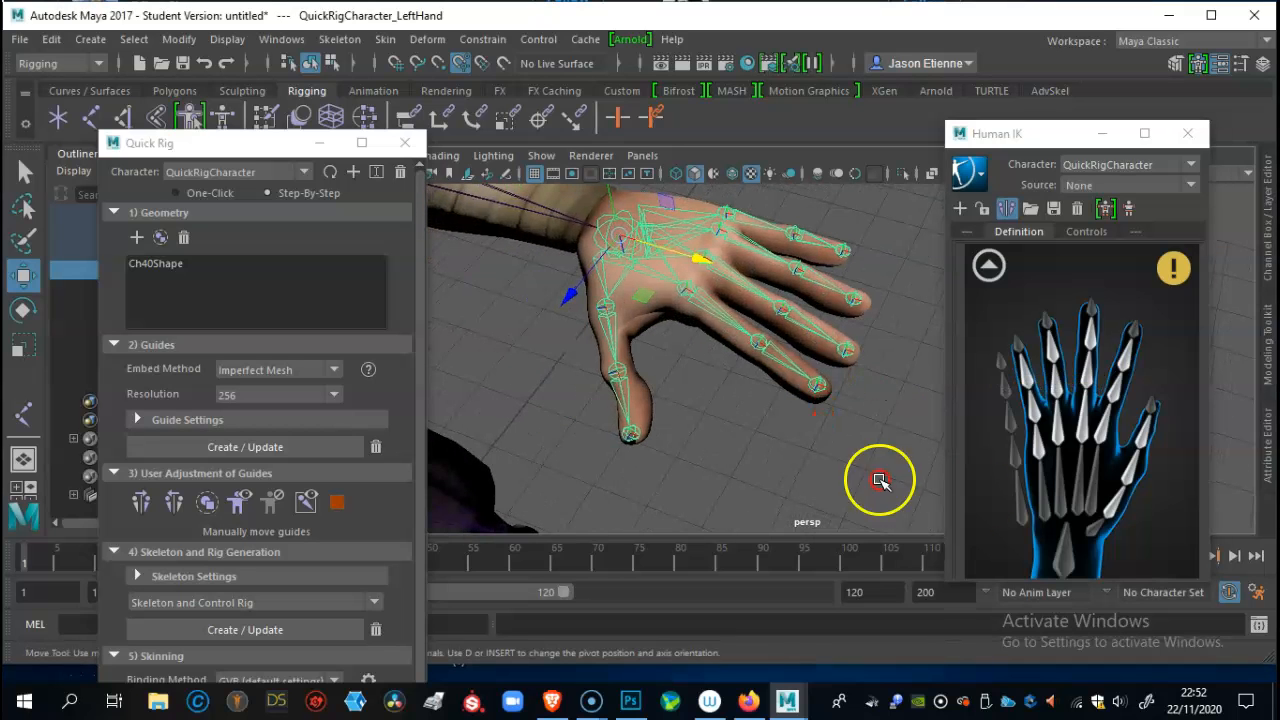
Map joint3, joint2 and joint1 to the left thumb's three bones in the Human IK definition, from tip to base.
{"action": "left_click", "coordinate": [1145, 438]}
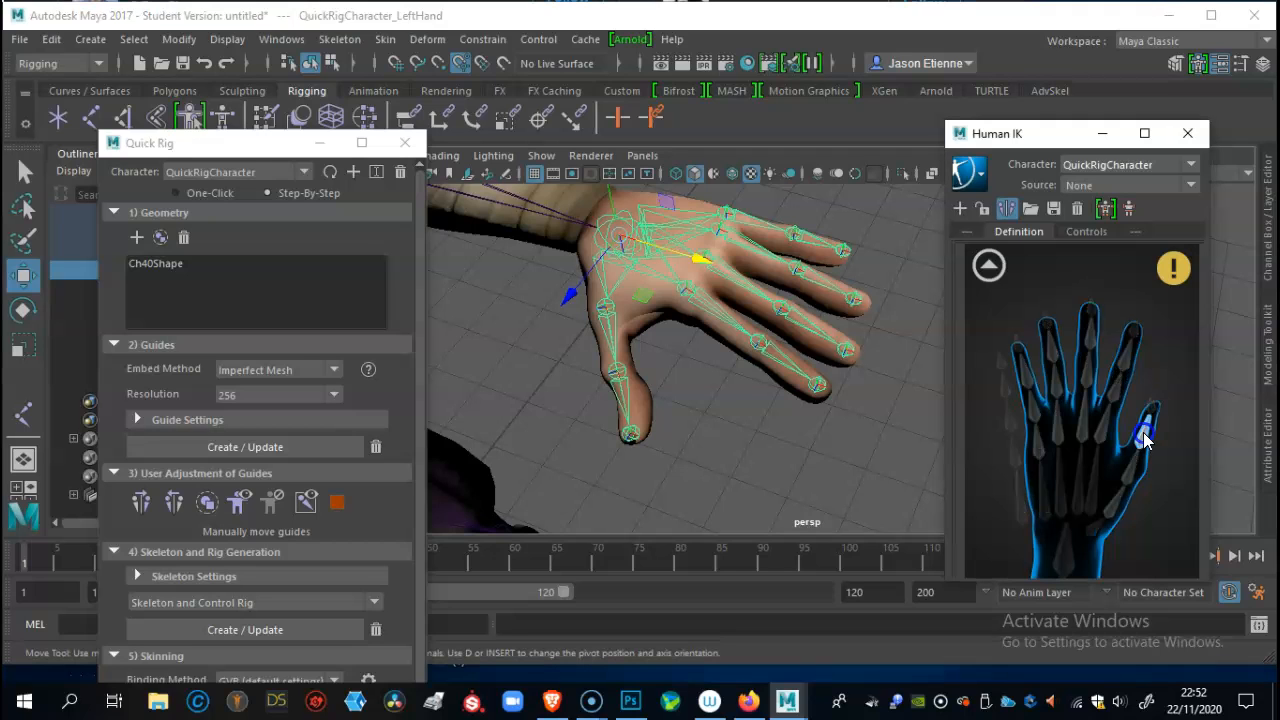
{"action": "left_click", "coordinate": [632, 435]}
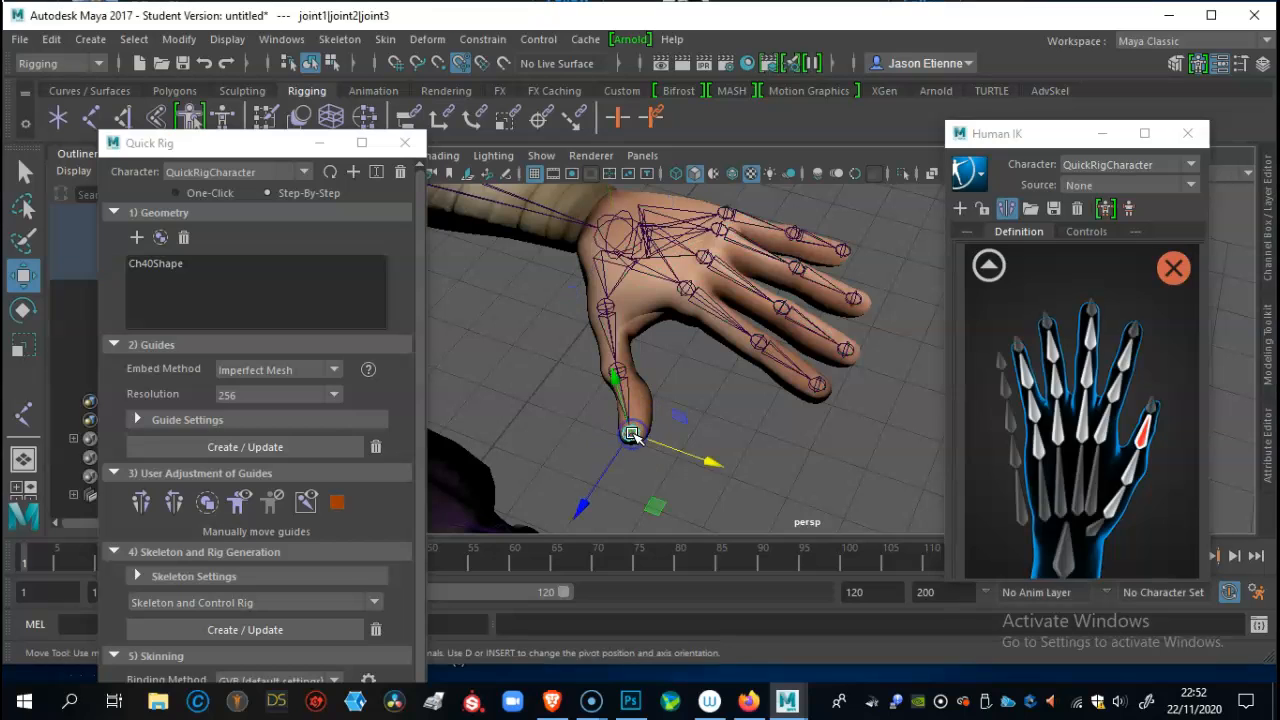
{"action": "left_click", "coordinate": [1132, 470]}
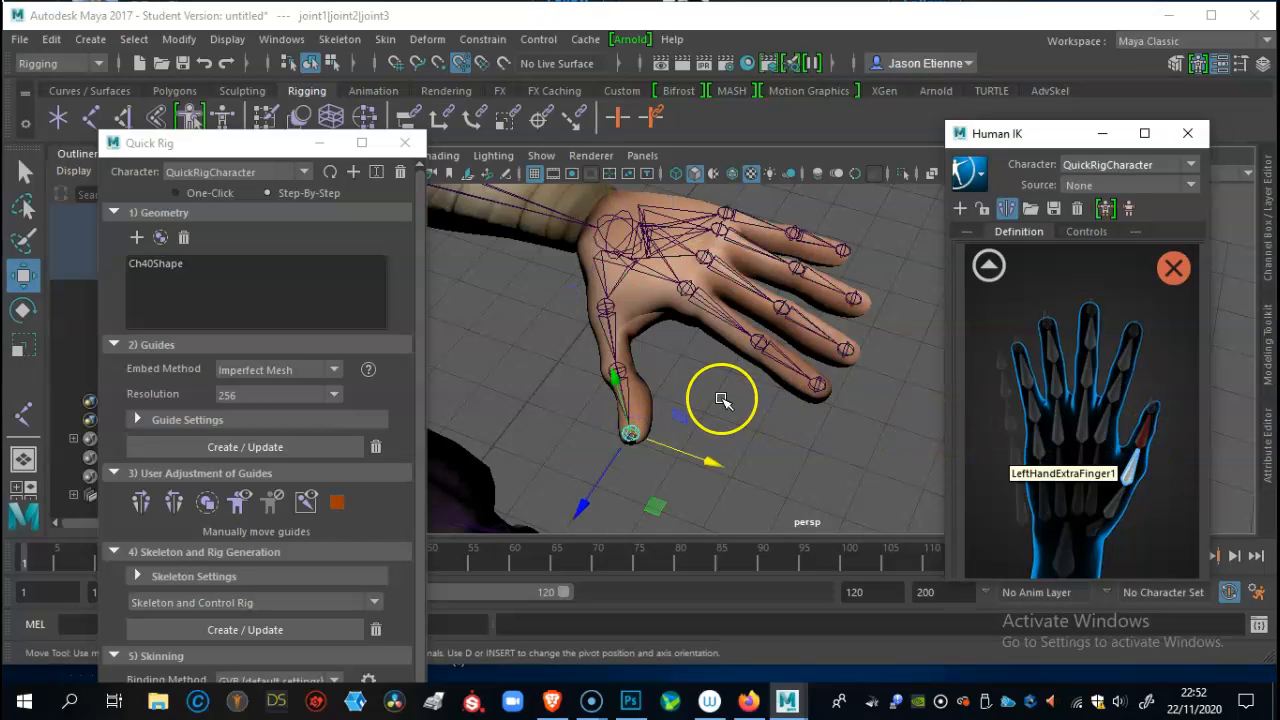
{"action": "left_click", "coordinate": [624, 385]}
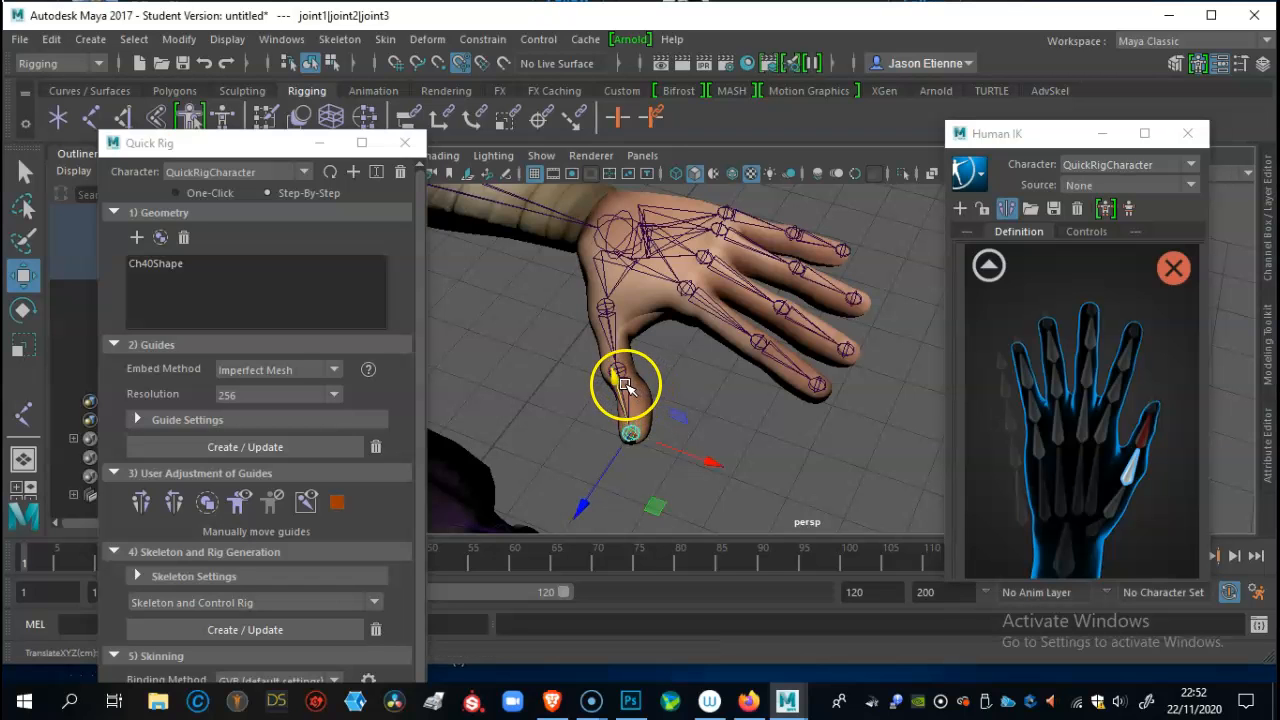
{"action": "scroll", "coordinate": [624, 385], "scroll_direction": "up", "scroll_amount": 3}
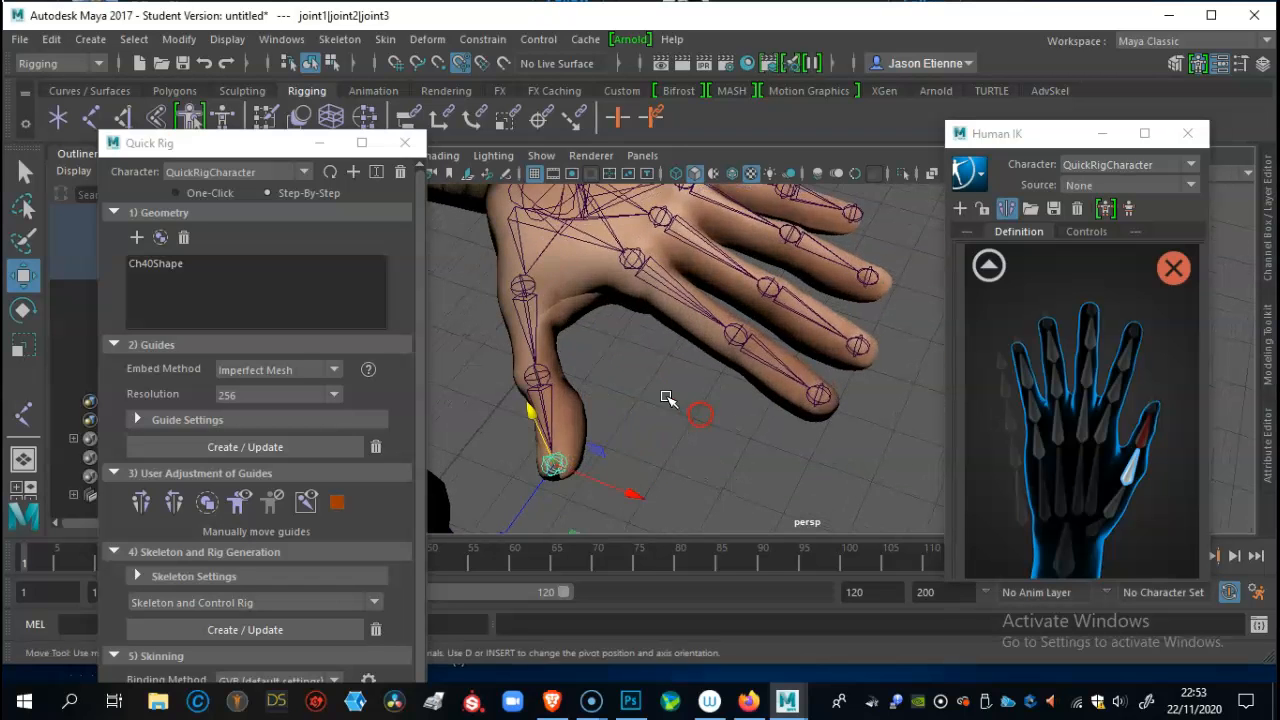
{"action": "left_click", "coordinate": [640, 388]}
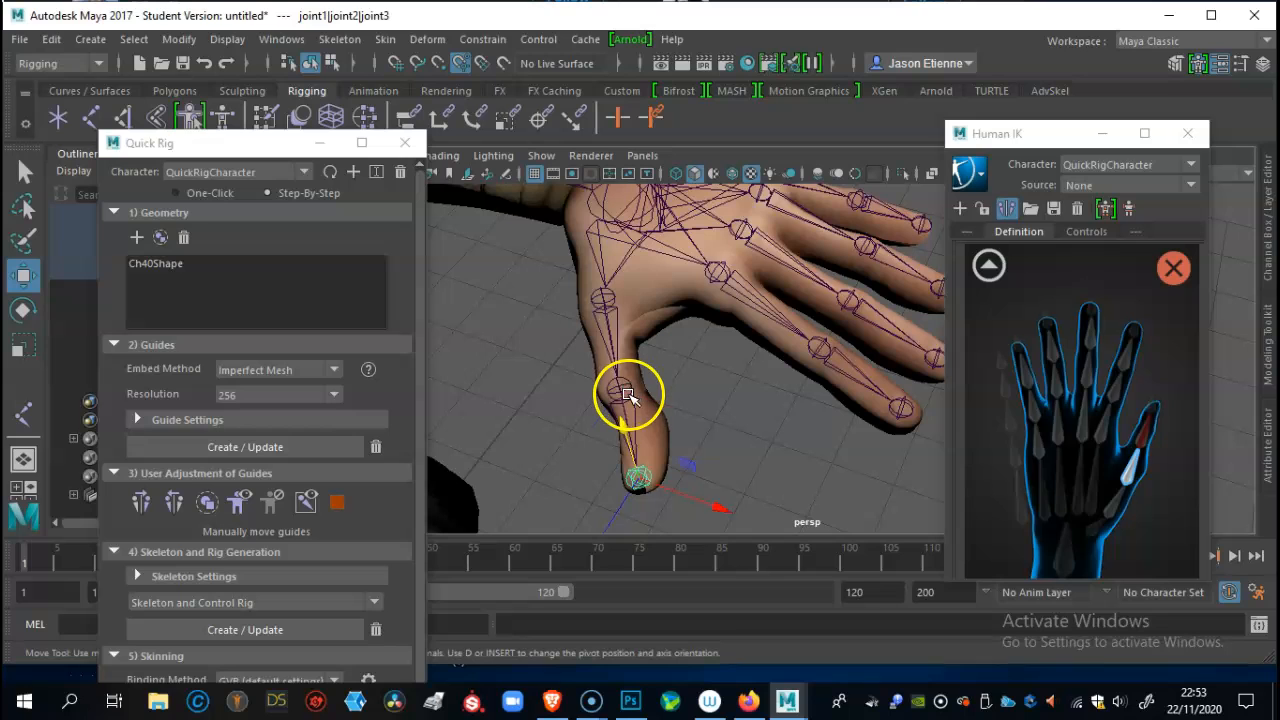
{"action": "left_click", "coordinate": [1120, 508]}
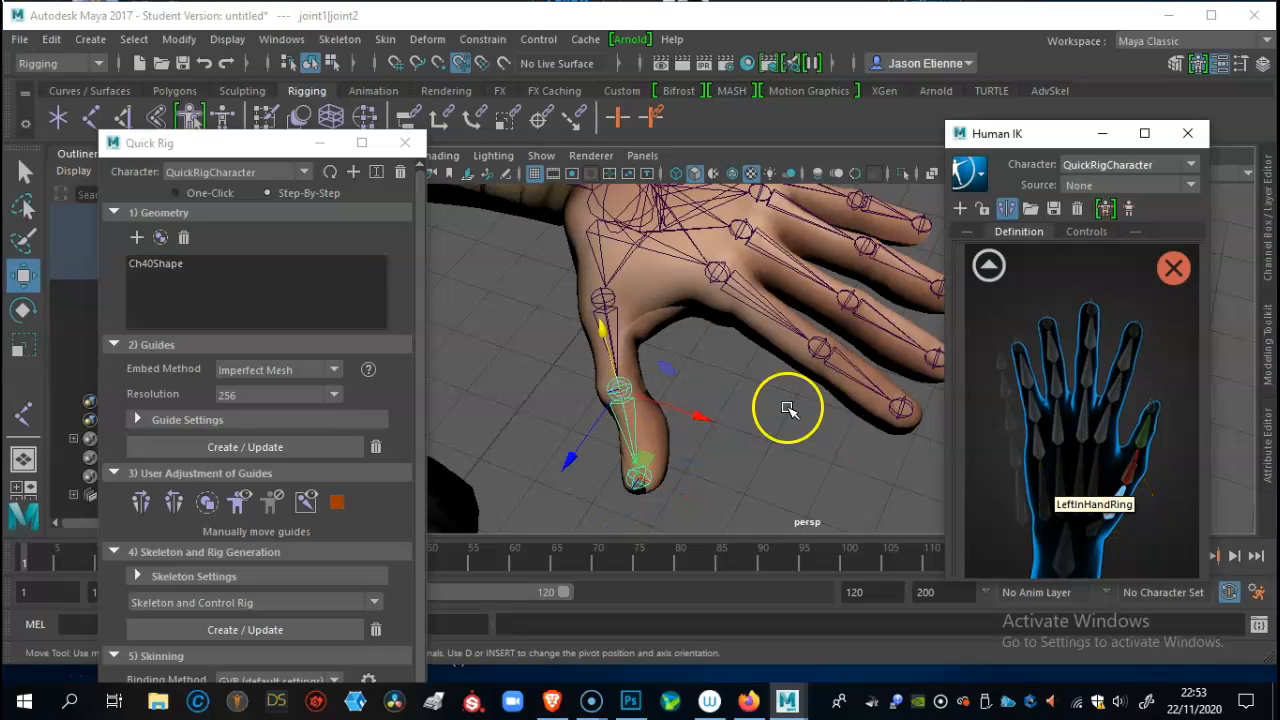
{"action": "left_click", "coordinate": [611, 311]}
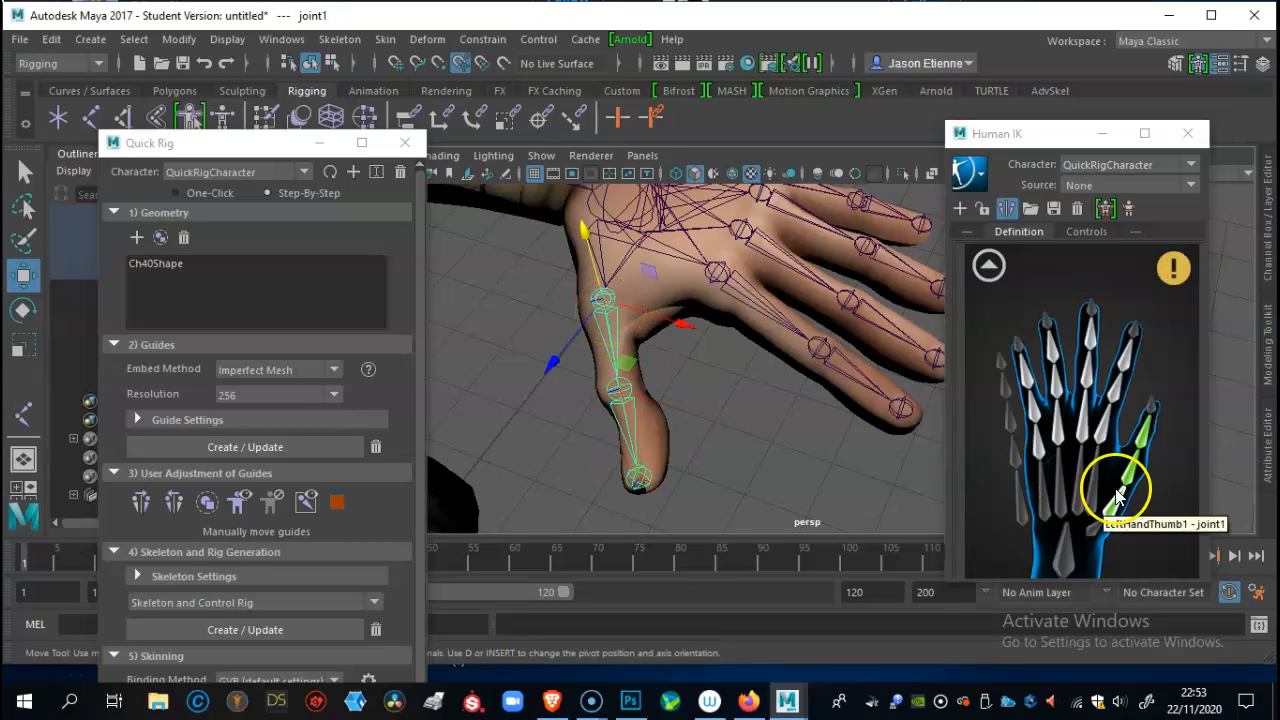
Map joint6, joint5 and joint4 to the left index finger's three bones in the Human IK definition.
{"action": "middle_click_drag", "start_coordinate": [770, 367], "coordinate": [729, 413], "text": "alt"}
{"action": "left_click_drag", "start_coordinate": [729, 413], "coordinate": [718, 406], "text": "alt"}
{"action": "middle_click_drag", "start_coordinate": [718, 406], "coordinate": [713, 402], "text": "alt"}
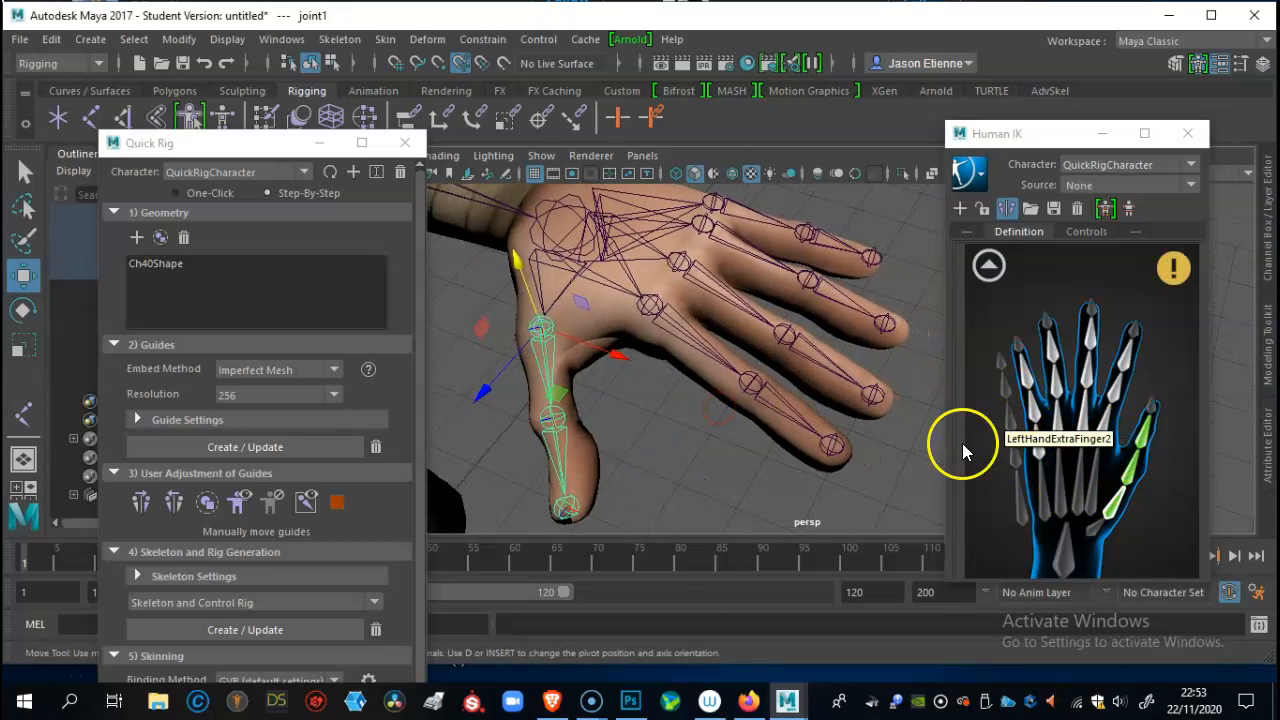
{"action": "left_click", "coordinate": [1118, 363]}
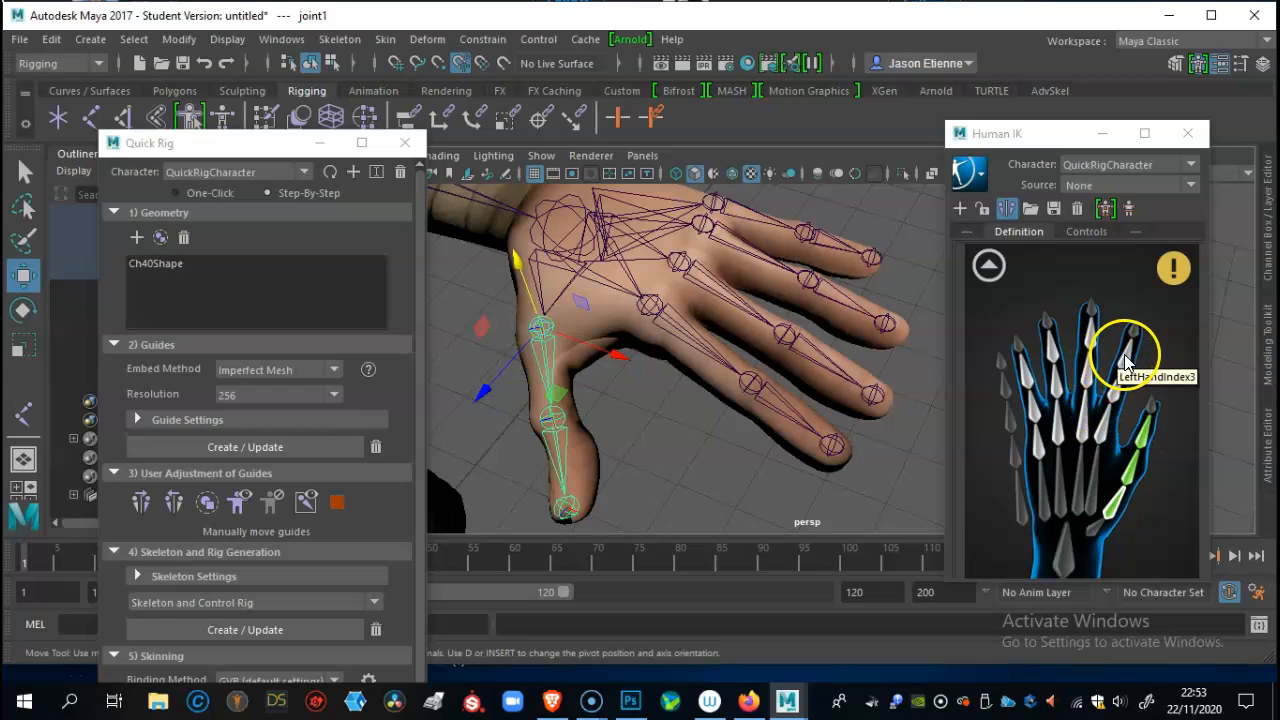
{"action": "left_click", "coordinate": [836, 449]}
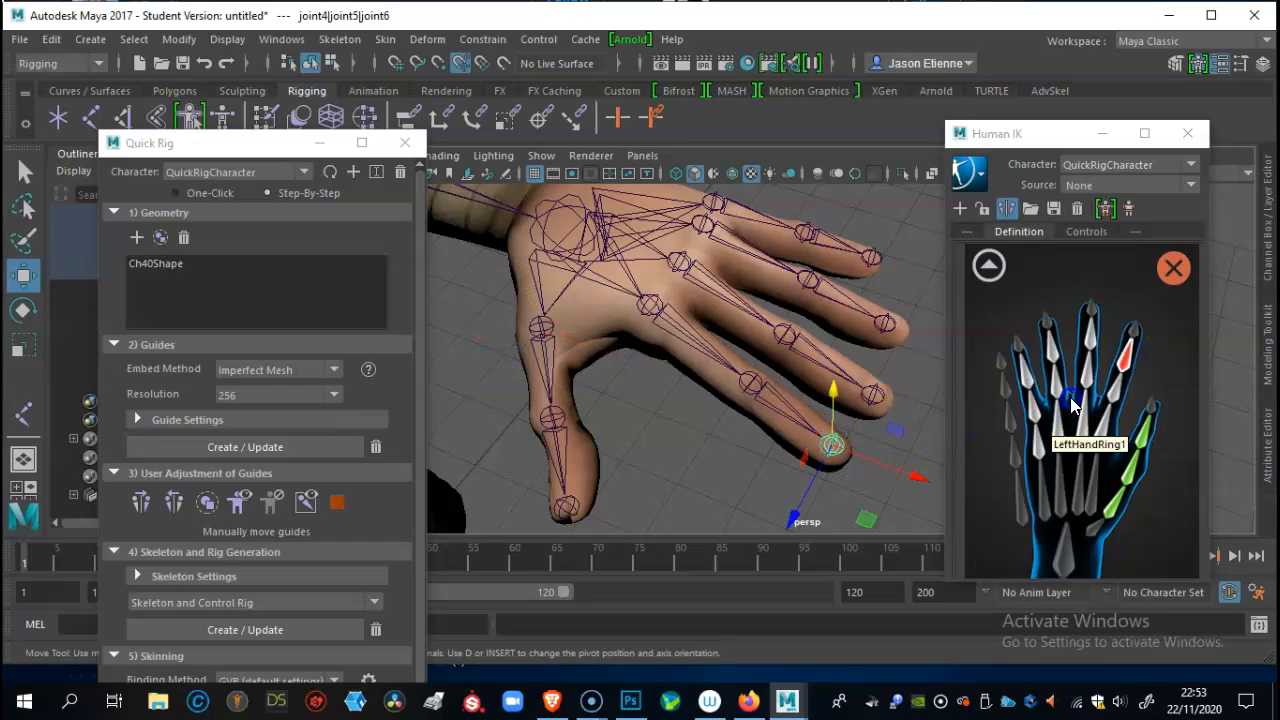
{"action": "left_click", "coordinate": [751, 384]}
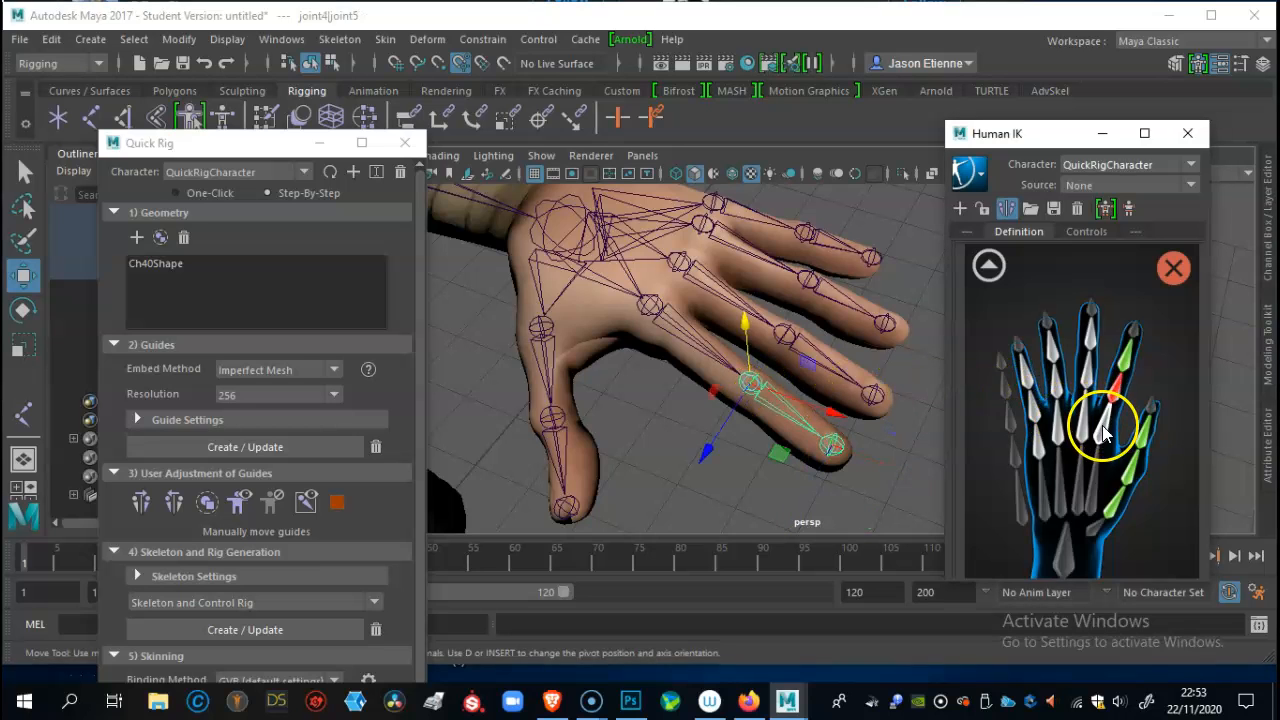
{"action": "double_click", "coordinate": [1103, 432]}
{"action": "left_click", "coordinate": [650, 305]}
Map the left middle finger's tip, middle and base joints to its three Human IK bones.
{"action": "middle_click_drag", "start_coordinate": [650, 305], "coordinate": [608, 355], "text": "alt"}
{"action": "double_click", "coordinate": [1090, 343]}
{"action": "left_click", "coordinate": [828, 445]}
{"action": "double_click", "coordinate": [1088, 377]}
{"action": "left_click", "coordinate": [743, 384]}
{"action": "double_click", "coordinate": [1084, 420]}
{"action": "left_click", "coordinate": [652, 330]}
Map the remaining left ring and little finger joints to their Human IK bones, ending with joint13 at the little finger's base.
{"action": "double_click", "coordinate": [1024, 376]}
{"action": "left_click", "coordinate": [829, 353]}
{"action": "double_click", "coordinate": [1032, 408]}
{"action": "left_click", "coordinate": [763, 332]}
{"action": "double_click", "coordinate": [1038, 441]}
{"action": "left_click", "coordinate": [667, 306]}
Switch the Human IK definition from the left hand's fingers to the right hand's and frame the right hand.
{"action": "right_click_drag", "start_coordinate": [667, 306], "coordinate": [620, 380], "text": "alt"}
{"action": "left_click_drag", "start_coordinate": [535, 352], "coordinate": [840, 370], "text": "alt"}
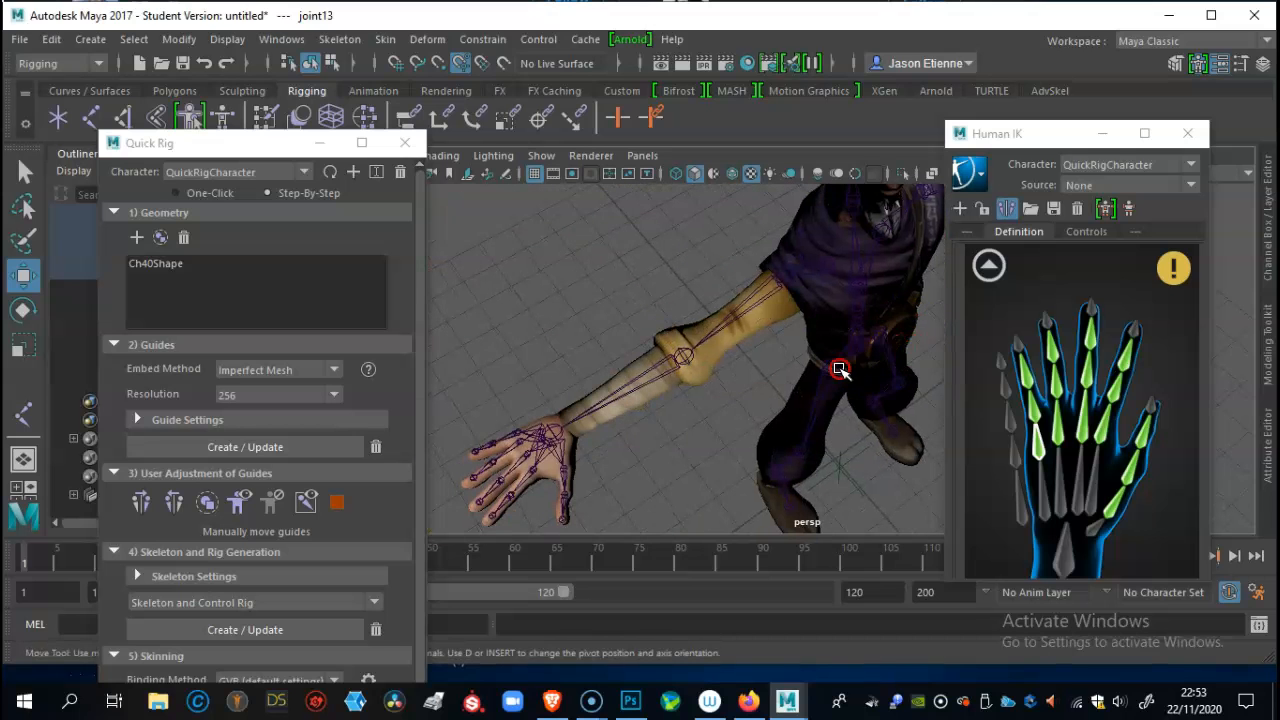
{"action": "left_click", "coordinate": [987, 261]}
{"action": "left_click", "coordinate": [1003, 433]}
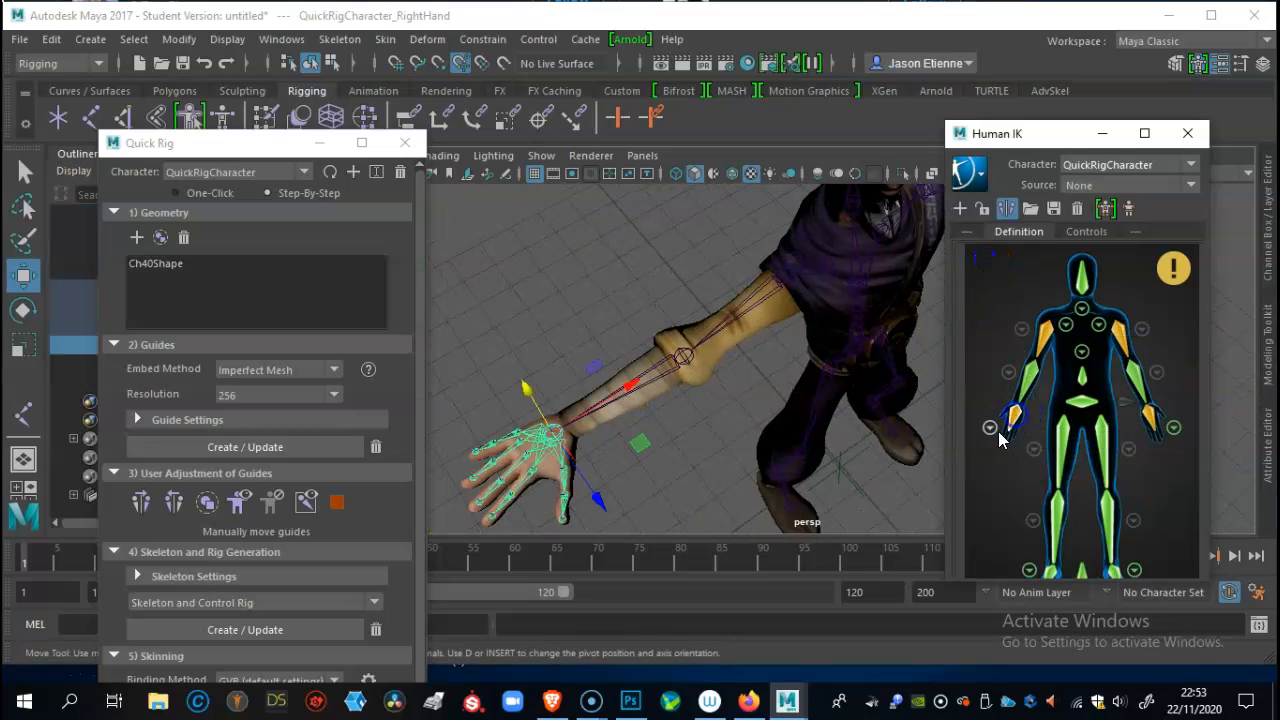
{"action": "left_click", "coordinate": [991, 428]}
{"action": "right_click_drag", "start_coordinate": [620, 400], "coordinate": [760, 400], "text": "alt"}
Map the right thumb's tip, middle and base joints to its three Human IK bones, ending with joint19.
{"action": "left_click", "coordinate": [698, 490]}
{"action": "double_click", "coordinate": [1020, 430]}
{"action": "left_click", "coordinate": [704, 418]}
{"action": "double_click", "coordinate": [1034, 464]}
{"action": "left_click", "coordinate": [700, 341]}
{"action": "double_click", "coordinate": [1050, 502]}
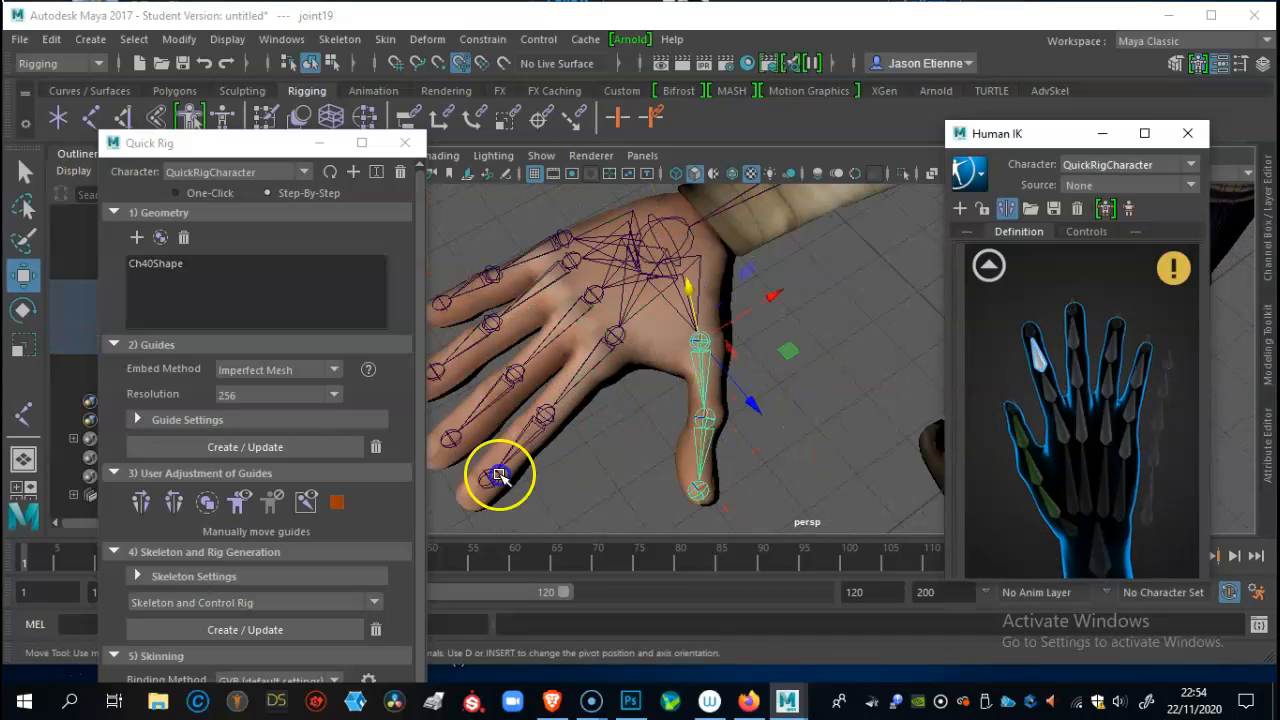
Map the right index and middle finger joints to their three Human IK bones each.
{"action": "left_click", "coordinate": [499, 475]}
{"action": "left_click", "coordinate": [545, 412]}
{"action": "double_click", "coordinate": [1059, 421]}
{"action": "left_click", "coordinate": [615, 336]}
{"action": "left_click", "coordinate": [451, 438]}
{"action": "double_click", "coordinate": [1076, 370]}
{"action": "left_click", "coordinate": [594, 294]}
Map the right ring and little finger joints to their Human IK bones, ending with joint35 at the little finger's base.
{"action": "middle_click_drag", "start_coordinate": [672, 342], "coordinate": [859, 376], "text": "alt"}
{"action": "left_click", "coordinate": [611, 404]}
{"action": "left_click", "coordinate": [671, 356]}
{"action": "left_click", "coordinate": [753, 295]}
{"action": "middle_click_drag", "start_coordinate": [727, 294], "coordinate": [771, 372], "text": "alt"}
{"action": "left_click", "coordinate": [654, 411]}
{"action": "left_click", "coordinate": [712, 384]}
{"action": "left_click", "coordinate": [786, 349]}
Bring the whole character into view and return the Human IK definition display to the full body.
{"action": "right_click_drag", "start_coordinate": [778, 383], "coordinate": [612, 335], "text": "alt"}
{"action": "left_click_drag", "start_coordinate": [785, 450], "coordinate": [740, 360], "text": "alt"}
{"action": "right_click_drag", "start_coordinate": [757, 429], "coordinate": [661, 391], "text": "alt"}
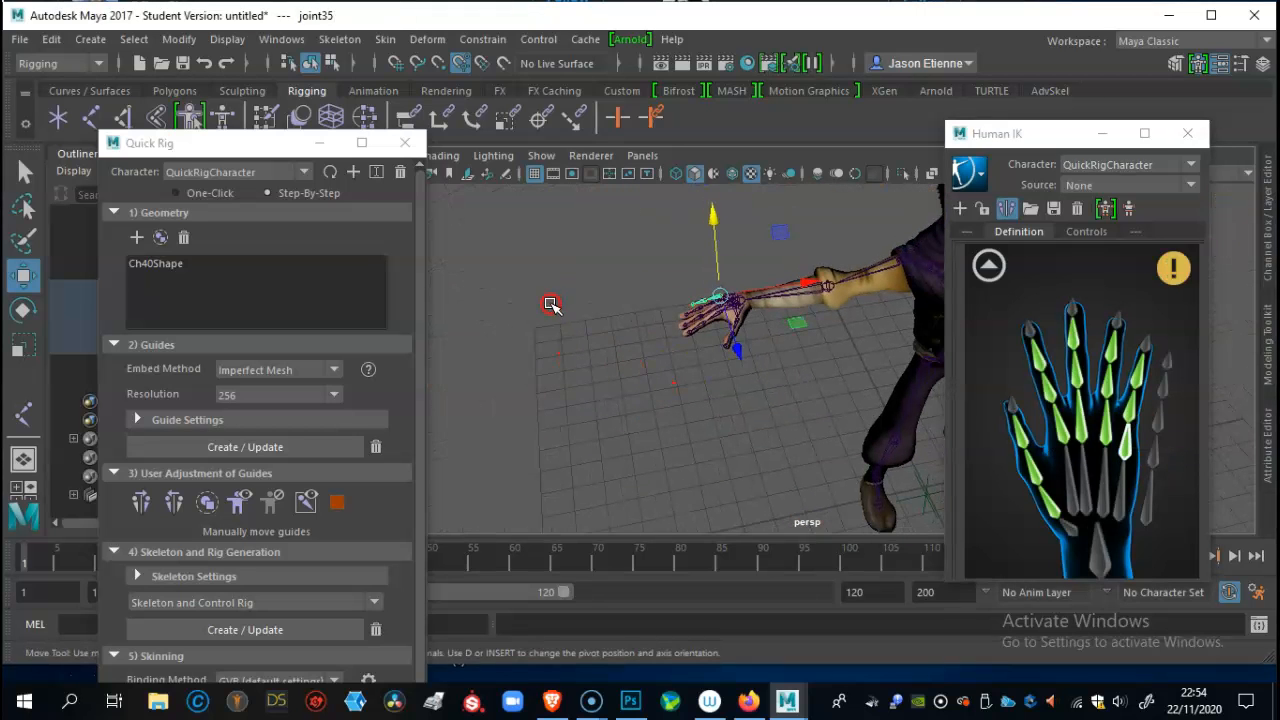
{"action": "left_click_drag", "start_coordinate": [840, 386], "coordinate": [742, 378], "text": "alt"}
{"action": "middle_click_drag", "start_coordinate": [822, 366], "coordinate": [655, 369], "text": "alt"}
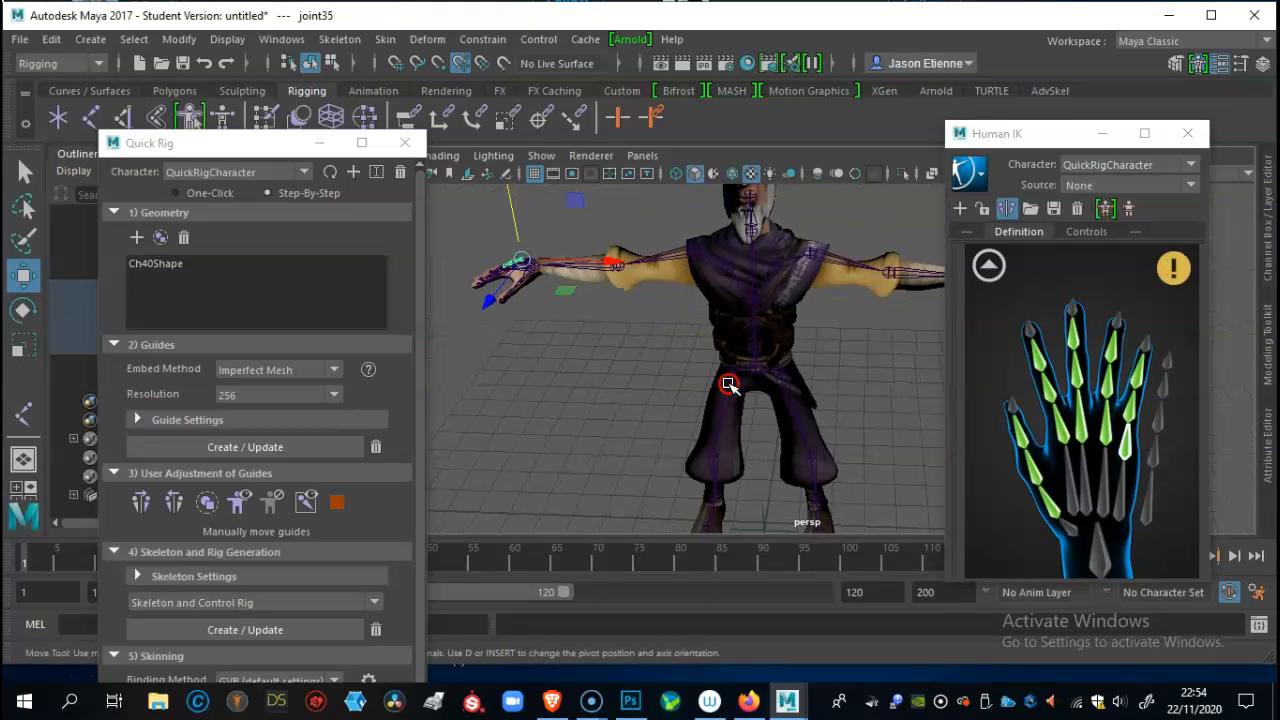
{"action": "middle_click_drag", "start_coordinate": [729, 386], "coordinate": [709, 377], "text": "alt"}
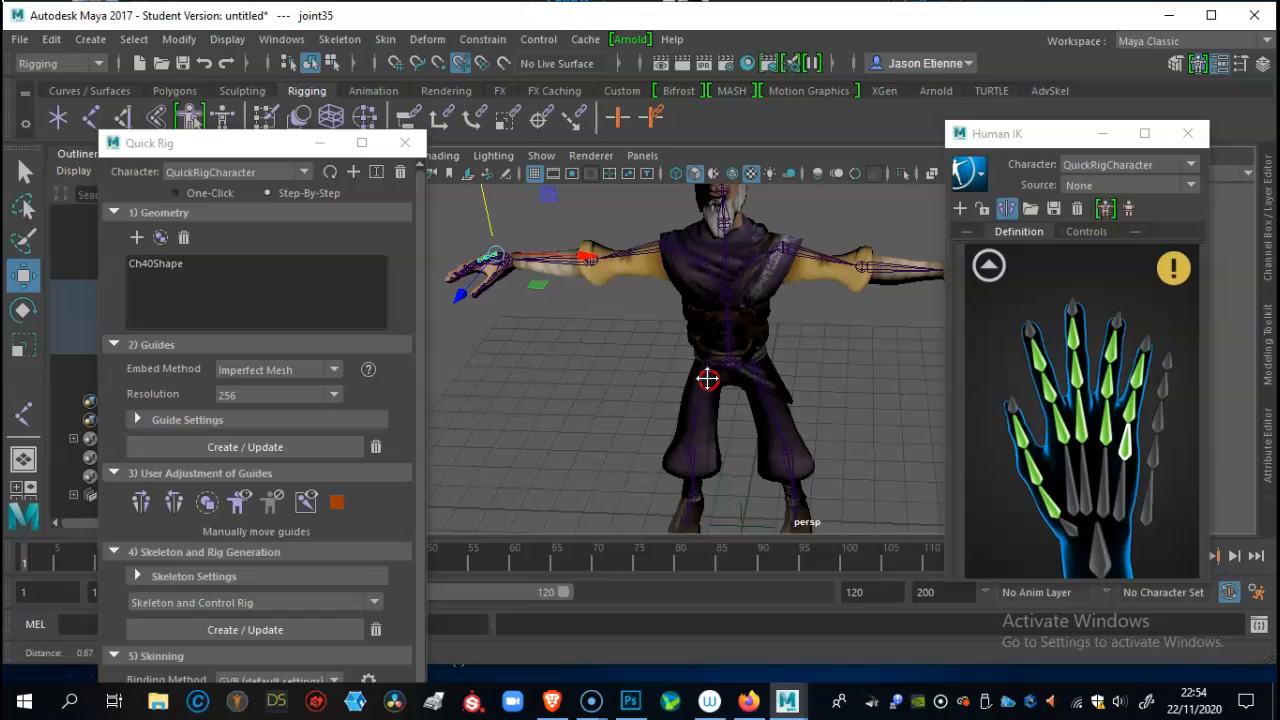
{"action": "left_click", "coordinate": [990, 265]}
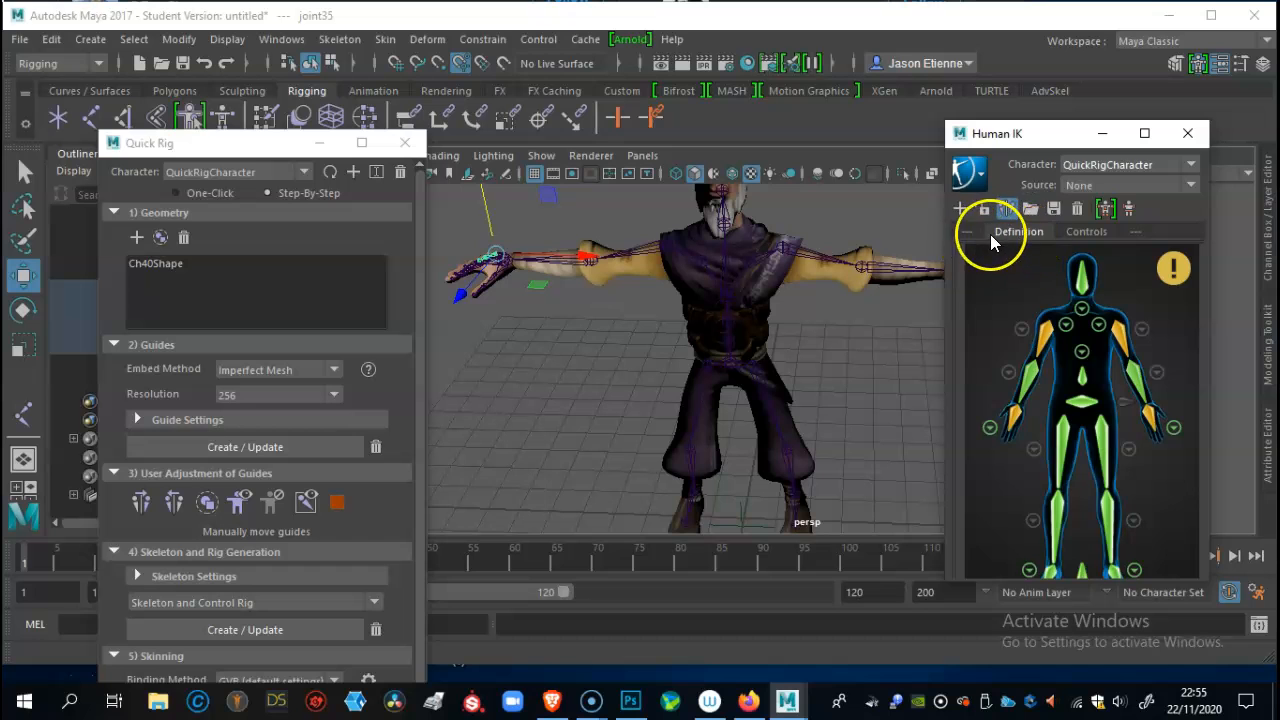
Move the Human IK window aside, examine the skeleton inside the character from several angles, and bring the window back.
{"action": "left_click", "coordinate": [821, 317]}
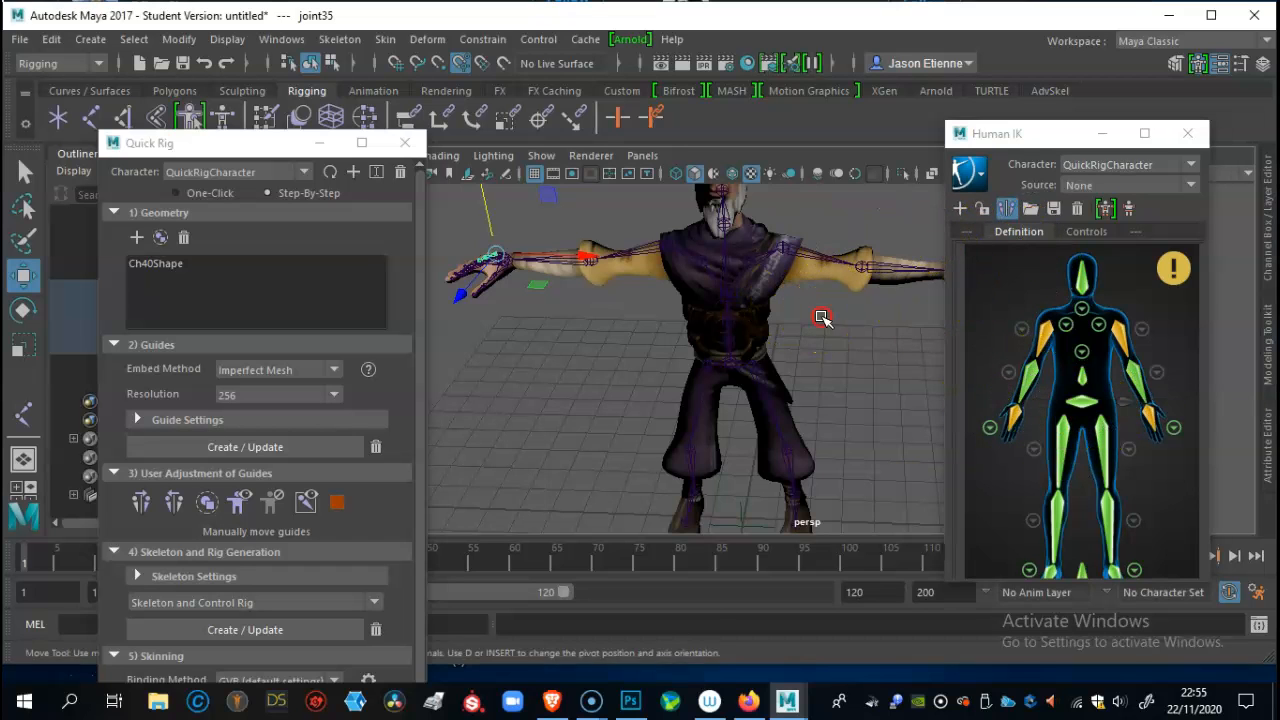
{"action": "left_click_drag", "start_coordinate": [1040, 131], "coordinate": [877, 511]}
{"action": "left_click_drag", "start_coordinate": [802, 345], "coordinate": [907, 371], "text": "alt"}
{"action": "right_click_drag", "start_coordinate": [907, 371], "coordinate": [775, 333], "text": "alt"}
{"action": "middle_click_drag", "start_coordinate": [868, 357], "coordinate": [837, 311], "text": "alt"}
{"action": "left_click_drag", "start_coordinate": [850, 341], "coordinate": [732, 389], "text": "alt"}
{"action": "right_click_drag", "start_coordinate": [732, 389], "coordinate": [740, 418], "text": "alt"}
{"action": "left_click_drag", "start_coordinate": [740, 418], "coordinate": [710, 367], "text": "alt"}
{"action": "right_click_drag", "start_coordinate": [750, 375], "coordinate": [917, 406], "text": "alt"}
{"action": "middle_click_drag", "start_coordinate": [840, 388], "coordinate": [863, 363], "text": "alt"}
{"action": "left_click_drag", "start_coordinate": [863, 363], "coordinate": [891, 371], "text": "alt"}
{"action": "mouse_move", "coordinate": [891, 371]}
{"action": "right_mouse_down", "text": "alt"}
{"action": "mouse_move", "coordinate": [861, 343]}
{"action": "mouse_move", "coordinate": [894, 370]}
{"action": "right_mouse_up", "text": "alt"}
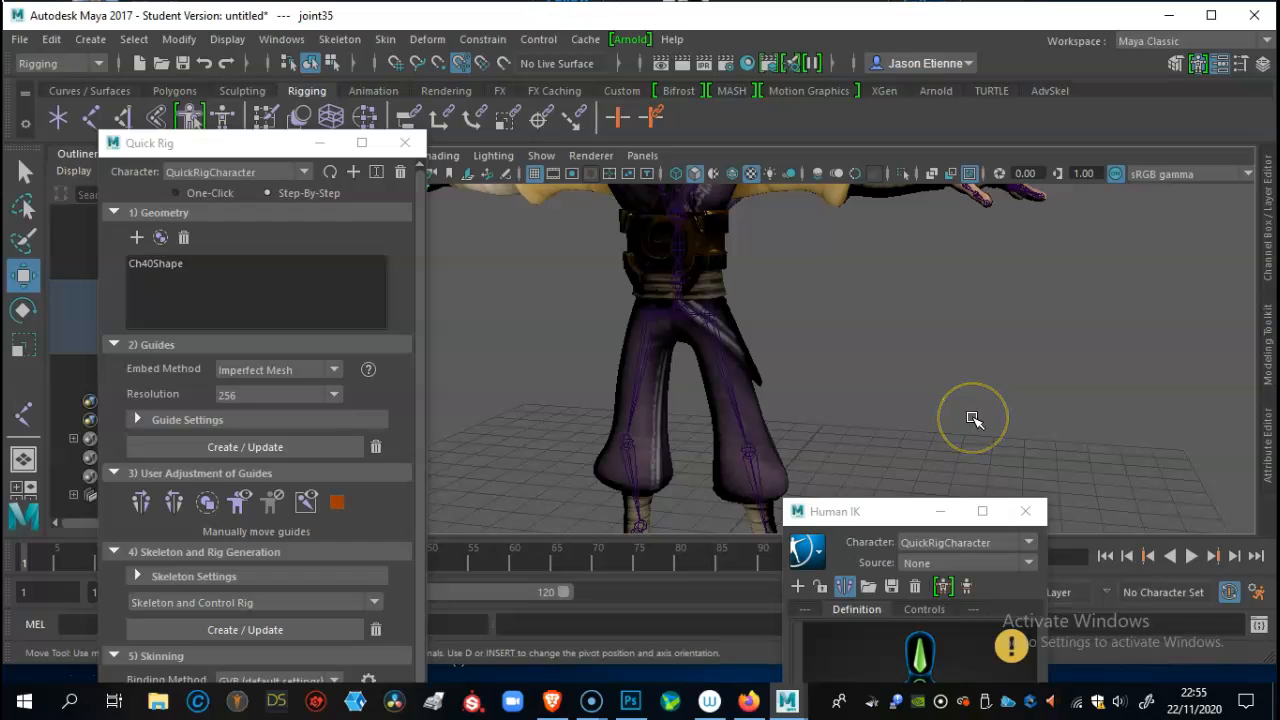
{"action": "left_click_drag", "start_coordinate": [893, 515], "coordinate": [1026, 222]}
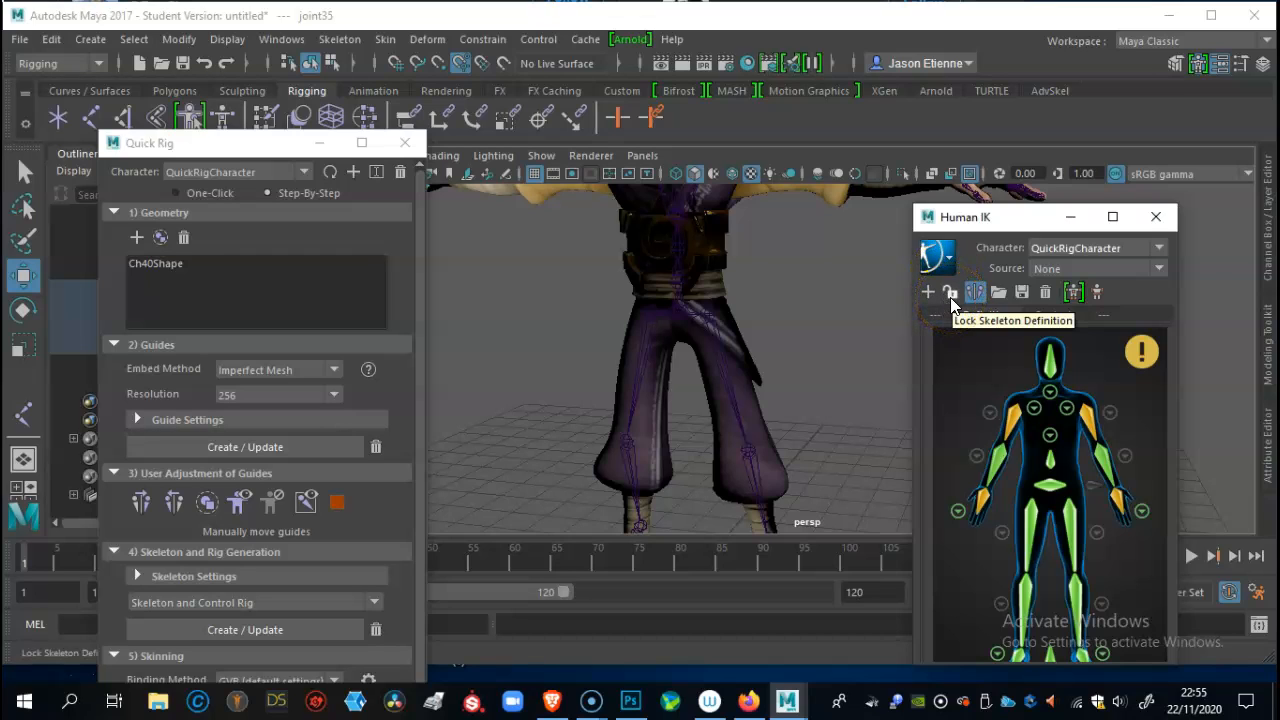
Lock the skeleton definition of QuickRigCharacter and create its Human IK control rig.
{"action": "left_click", "coordinate": [950, 292]}
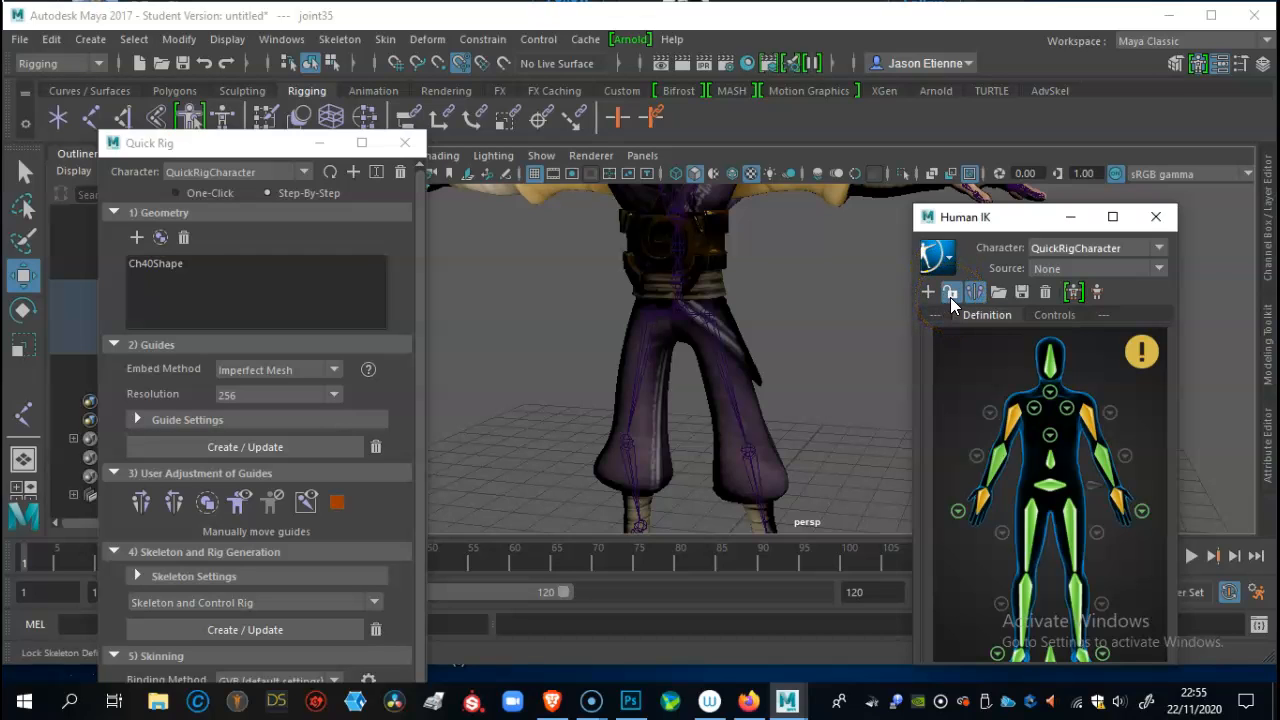
{"action": "left_click", "coordinate": [1075, 292]}
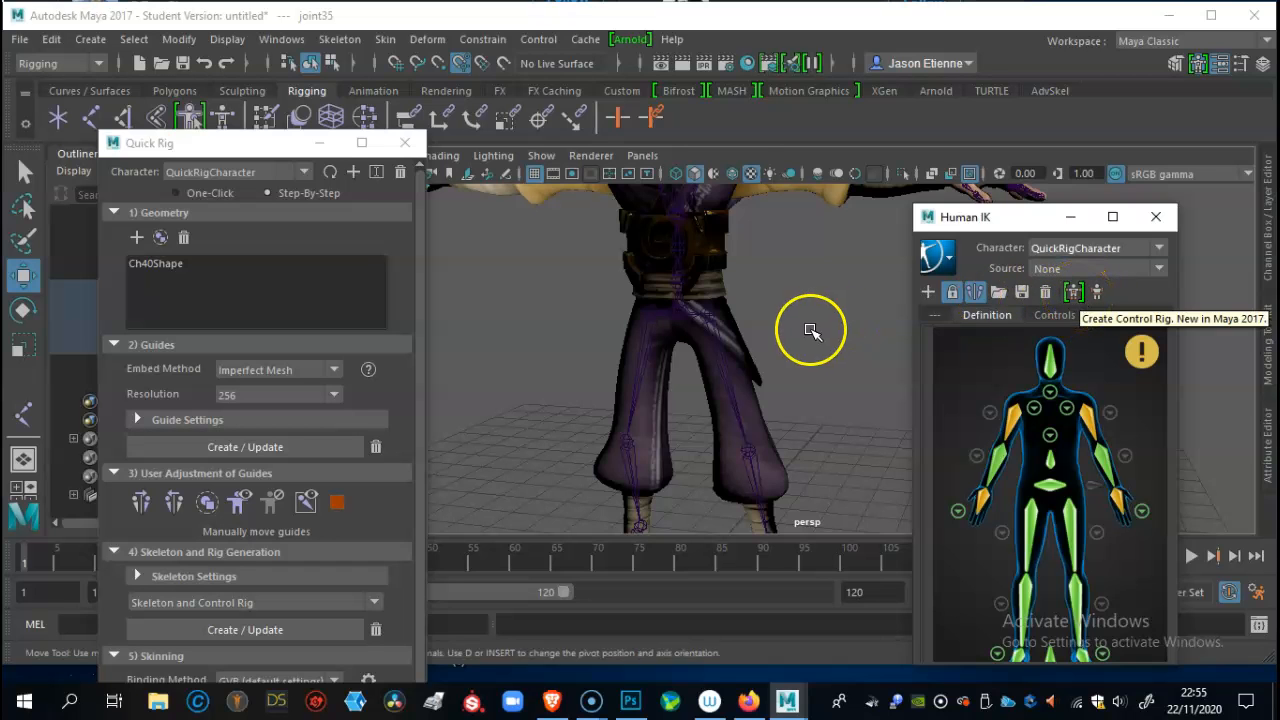
{"action": "scroll", "coordinate": [780, 360], "scroll_direction": "down", "scroll_amount": 3}
{"action": "scroll", "coordinate": [748, 351], "scroll_direction": "down", "scroll_amount": 2}
{"action": "left_click_drag", "start_coordinate": [743, 357], "coordinate": [694, 350], "text": "alt"}
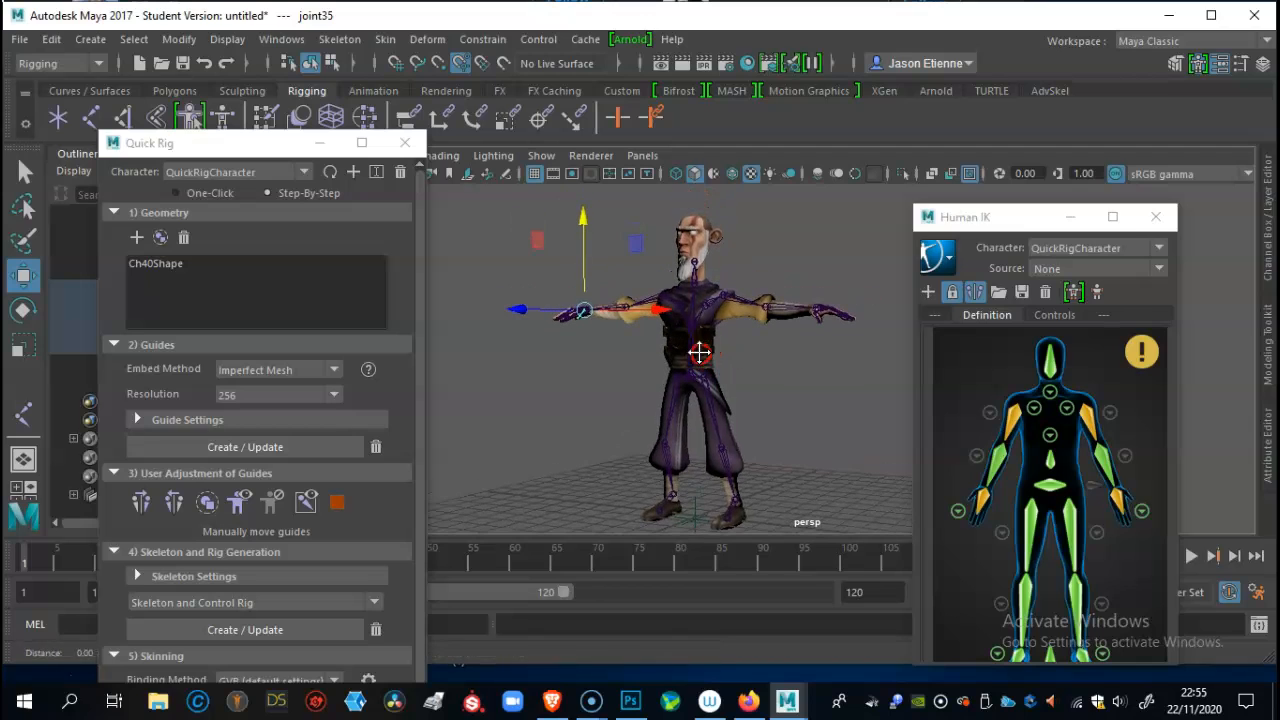
{"action": "left_click", "coordinate": [1076, 292]}
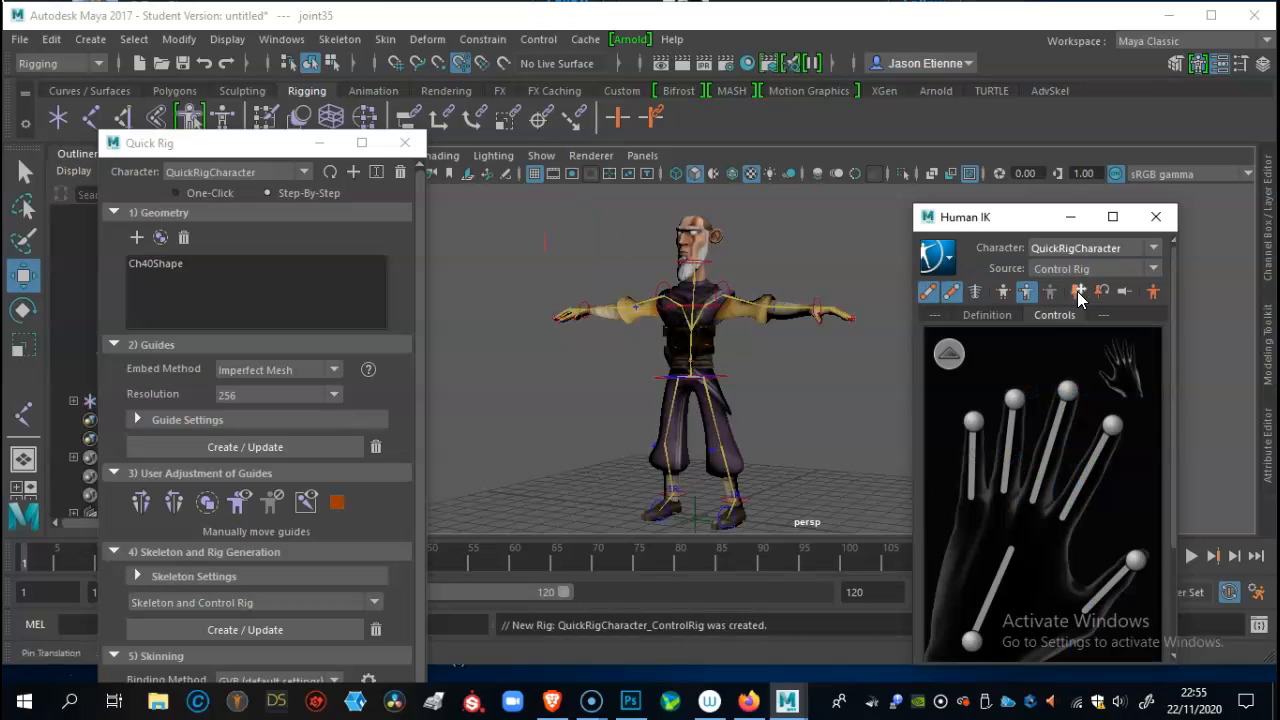
Bind the mesh to the skeleton with Quick Rig's skinning, using the GVB (default settings) binding method.
{"action": "left_click_drag", "start_coordinate": [771, 363], "coordinate": [806, 410], "text": "alt"}
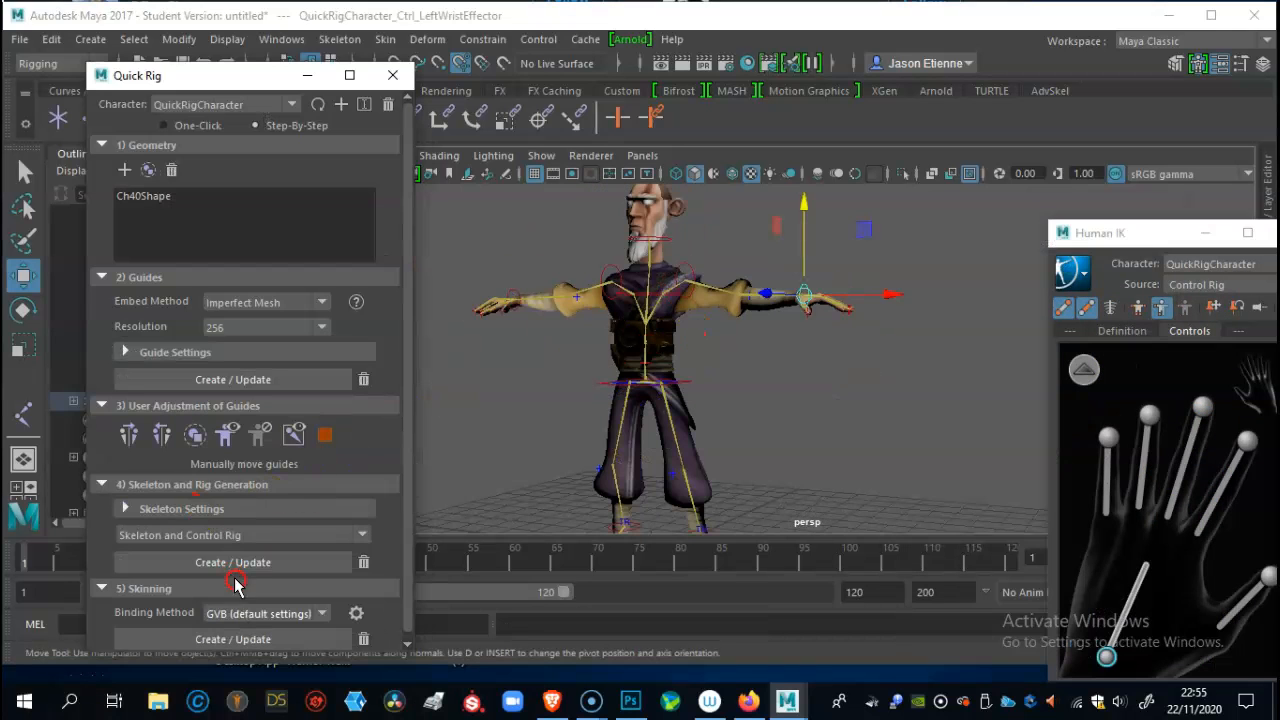
{"action": "scroll", "coordinate": [245, 560], "scroll_direction": "down", "scroll_amount": 1}
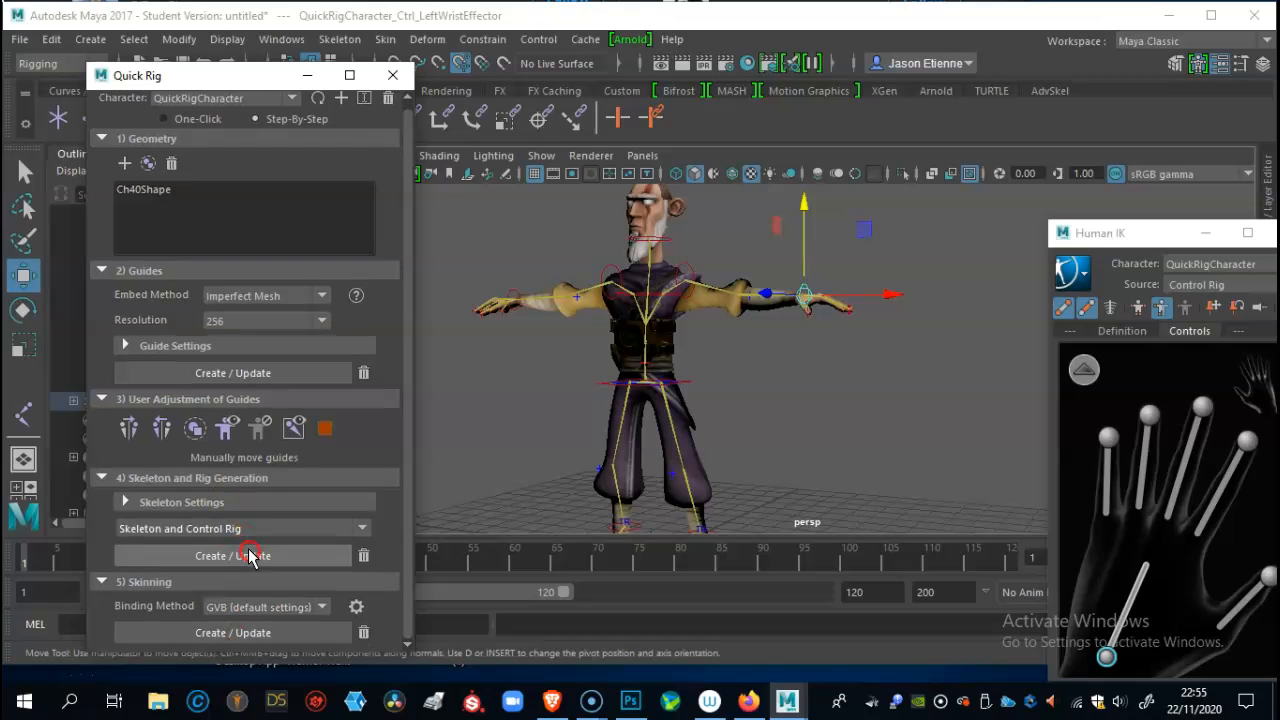
{"action": "left_click", "coordinate": [238, 634]}
{"action": "left_click", "coordinate": [243, 634]}
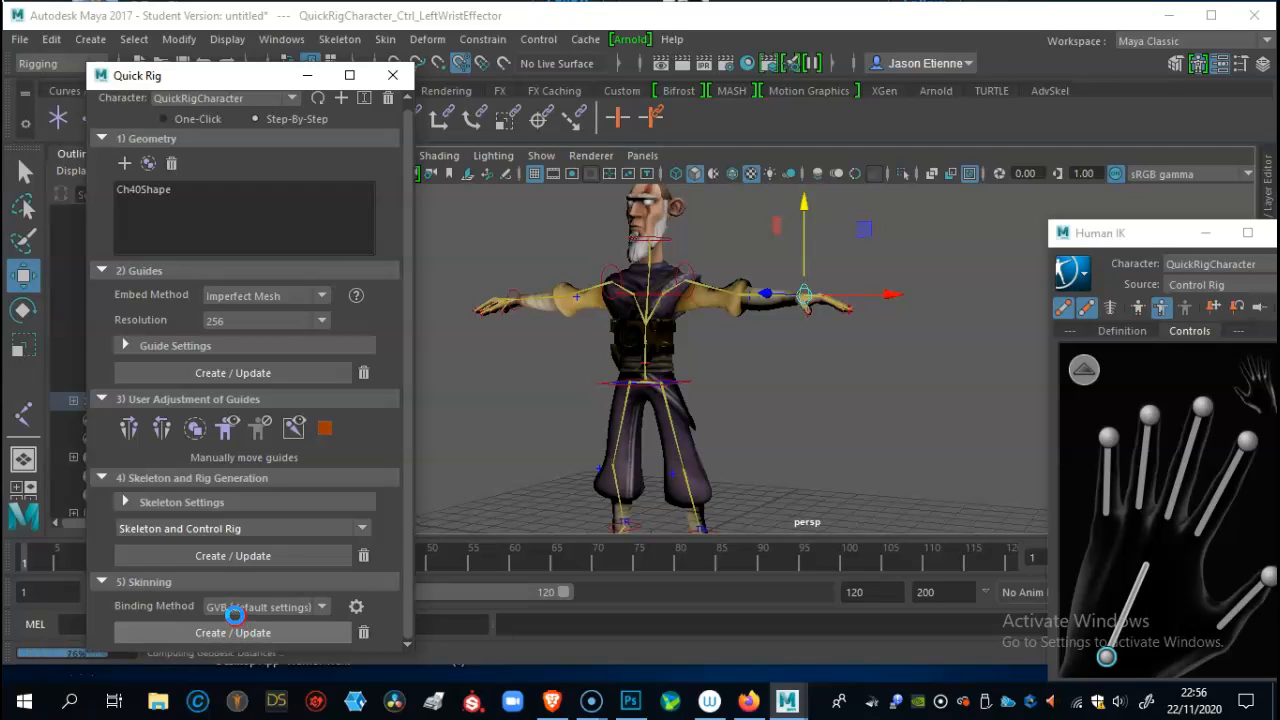
{"action": "left_click", "coordinate": [236, 620]}
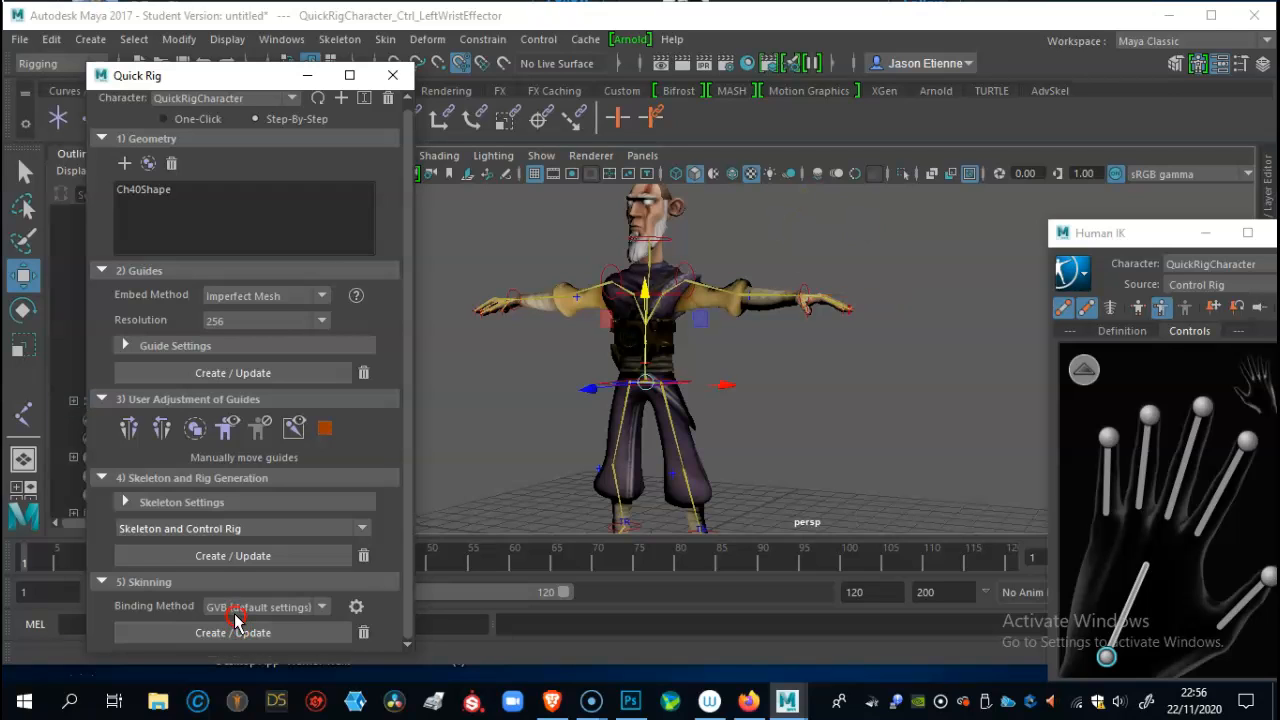
Lower the left arm by moving the control rig's left wrist effector to test the skinning.
{"action": "left_click_drag", "start_coordinate": [814, 357], "coordinate": [775, 392], "text": "alt"}
{"action": "right_click_drag", "start_coordinate": [775, 392], "coordinate": [889, 420], "text": "alt"}
{"action": "left_click", "coordinate": [791, 300]}
{"action": "left_click_drag", "start_coordinate": [791, 300], "coordinate": [784, 272], "text": "alt"}
{"action": "key", "text": "w"}
{"action": "left_click", "coordinate": [750, 174]}
{"action": "middle_click_drag", "start_coordinate": [729, 271], "coordinate": [606, 375]}
{"action": "scroll", "coordinate": [786, 334], "scroll_direction": "down", "scroll_amount": 5}
{"action": "scroll", "coordinate": [697, 219], "scroll_direction": "up", "scroll_amount": 2}
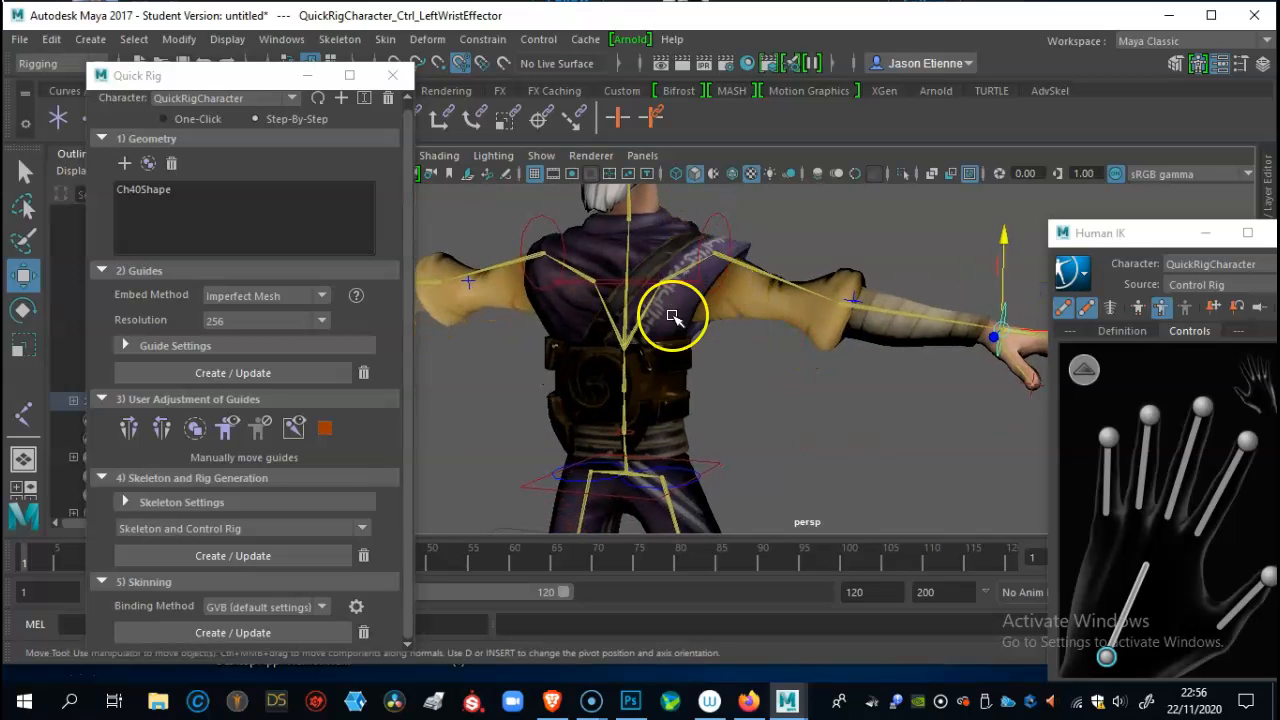
Test the head skinning by moving and rotating the control rig's head effector.
{"action": "left_click", "coordinate": [650, 281]}
{"action": "left_click", "coordinate": [715, 467]}
{"action": "left_click_drag", "start_coordinate": [715, 467], "coordinate": [718, 352], "text": "alt"}
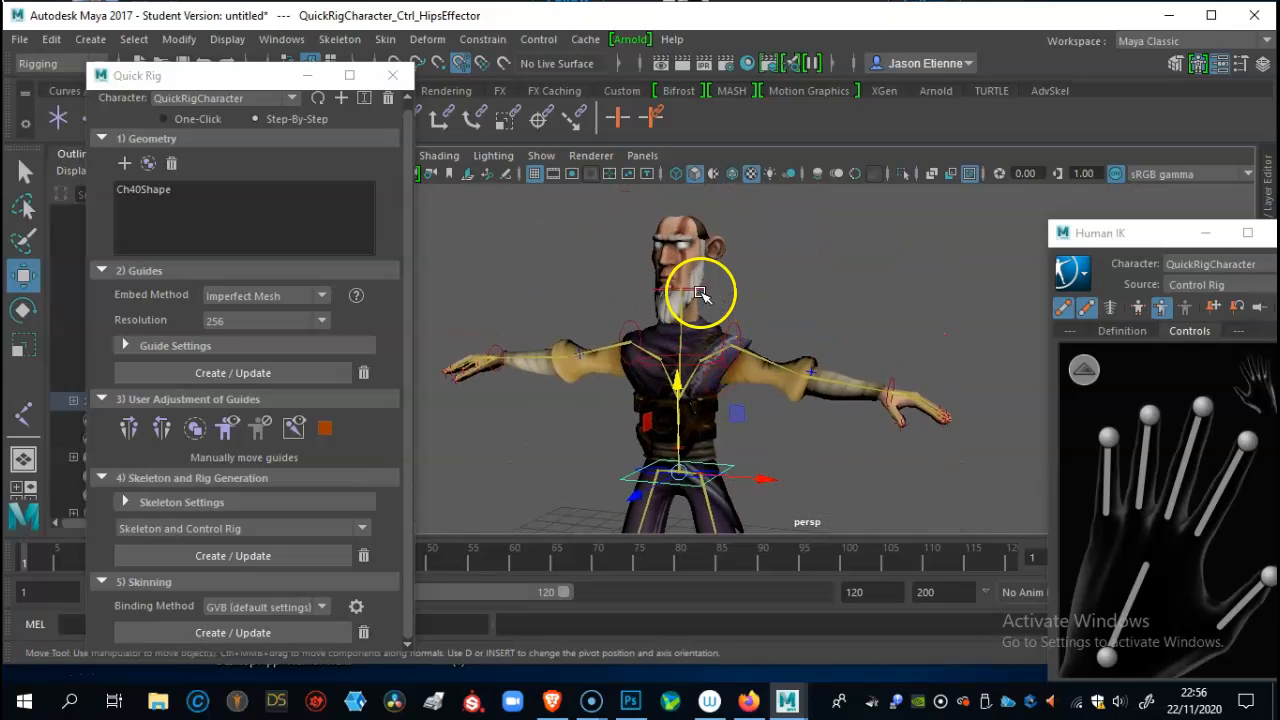
{"action": "left_click_drag", "start_coordinate": [715, 283], "coordinate": [728, 298]}
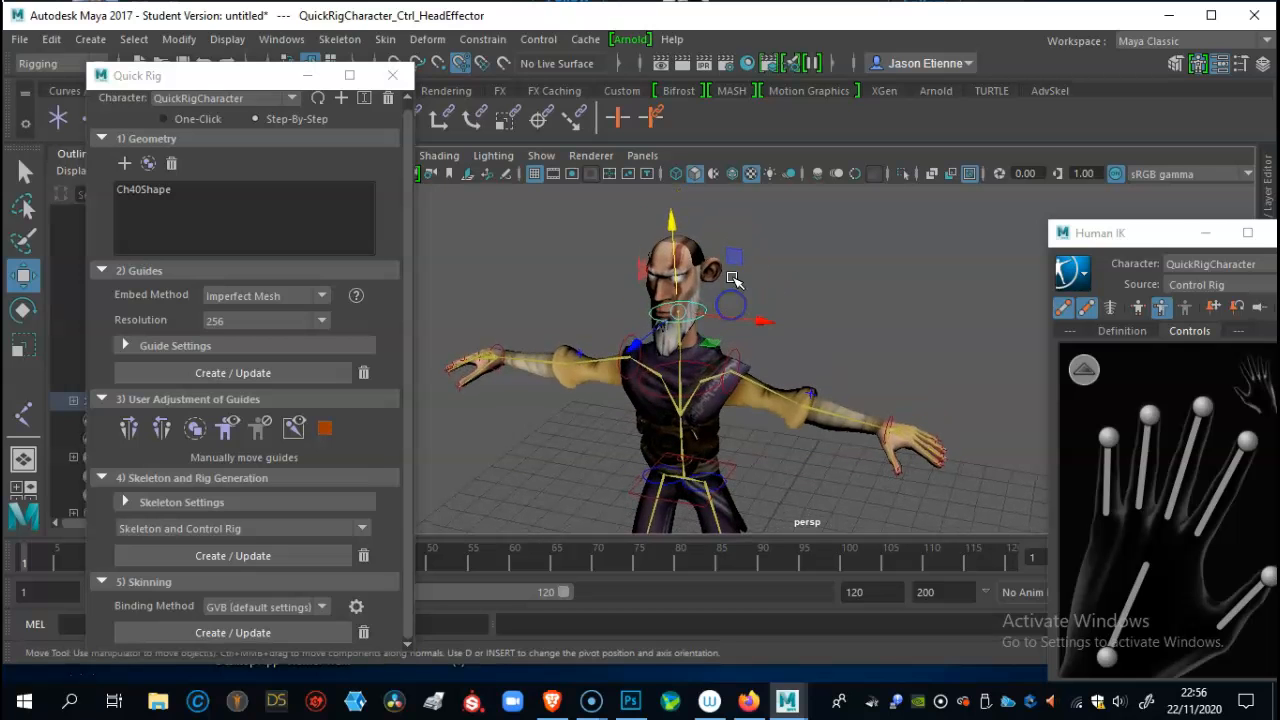
{"action": "key", "text": "e"}
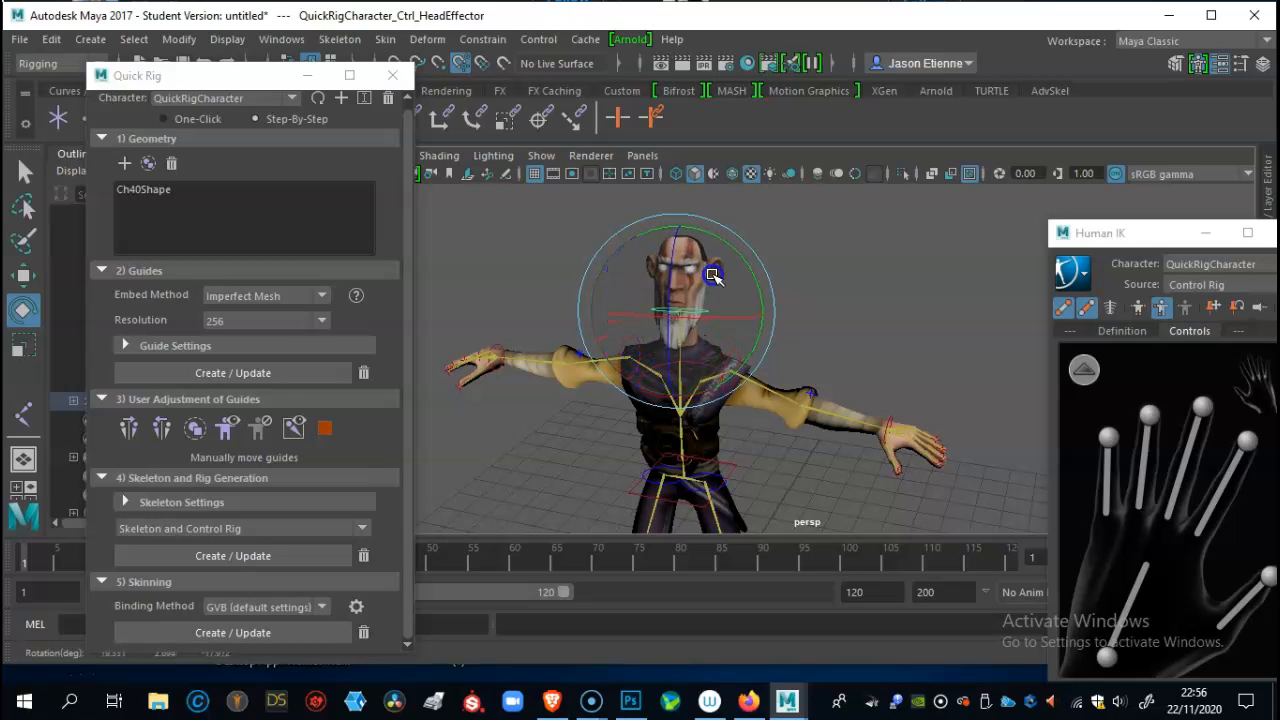
{"action": "left_click", "coordinate": [679, 295]}
{"action": "left_click_drag", "start_coordinate": [679, 295], "coordinate": [782, 299], "text": "alt"}
{"action": "left_click", "coordinate": [679, 342]}
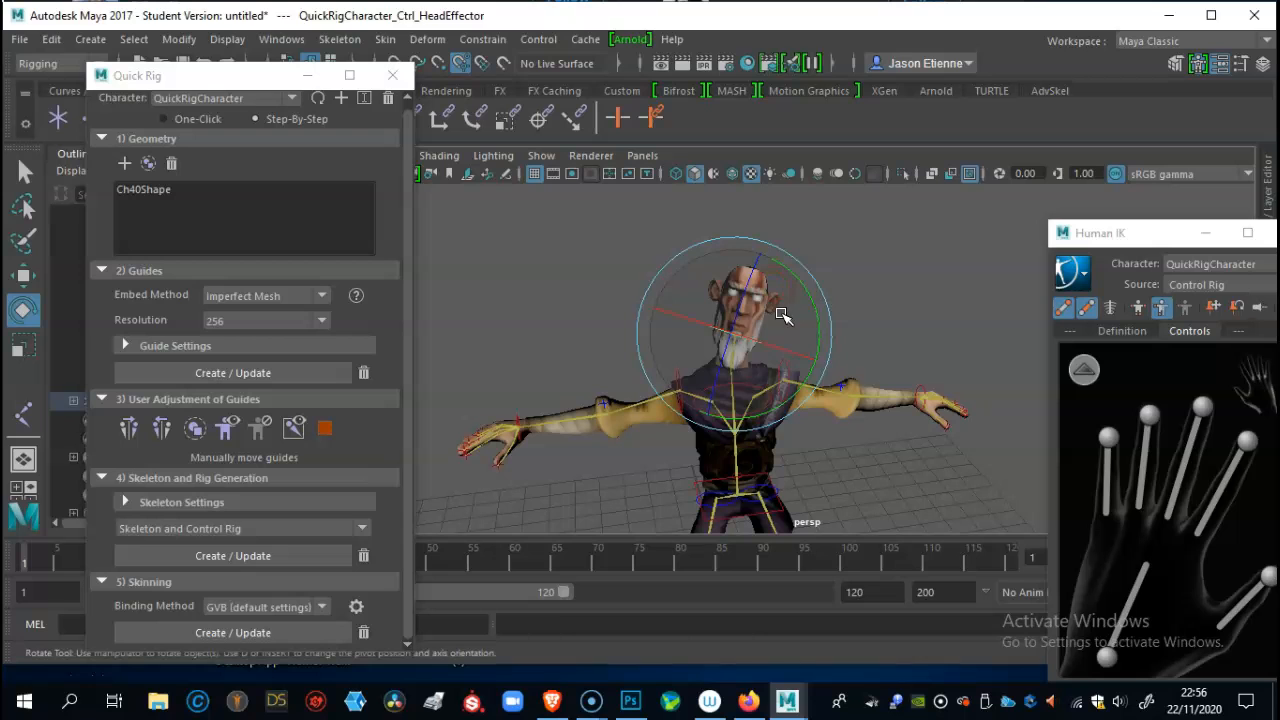
Undo the test changes made to the head effector.
{"action": "key", "text": "ctrl+z"}
{"action": "key", "text": "ctrl+z"}
{"action": "key", "text": "ctrl+z"}
{"action": "key", "text": "ctrl+z"}
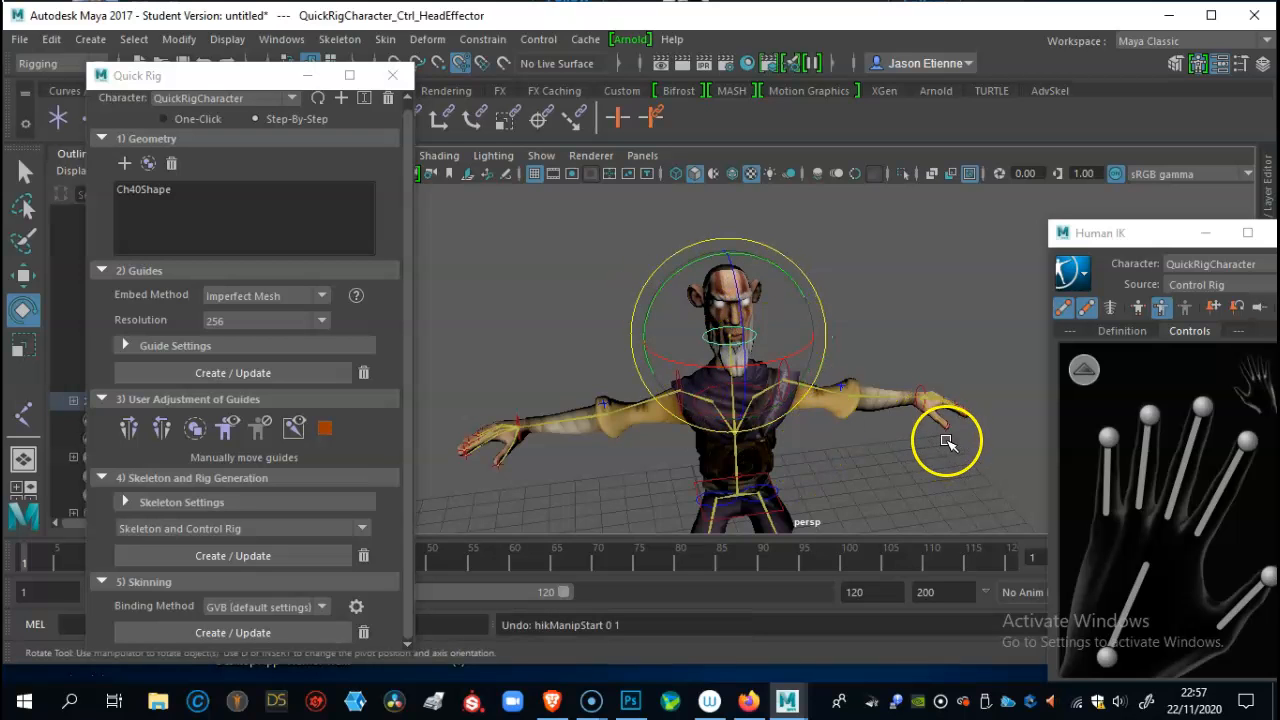
Curl the left index finger towards the palm by moving its hand effector.
{"action": "left_click_drag", "start_coordinate": [946, 443], "coordinate": [877, 406], "text": "alt"}
{"action": "middle_click_drag", "start_coordinate": [877, 406], "coordinate": [811, 369], "text": "alt"}
{"action": "right_click_drag", "start_coordinate": [811, 369], "coordinate": [978, 399], "text": "alt"}
{"action": "right_click_drag", "start_coordinate": [766, 369], "coordinate": [864, 366], "text": "alt"}
{"action": "left_click_drag", "start_coordinate": [865, 367], "coordinate": [857, 449], "text": "alt"}
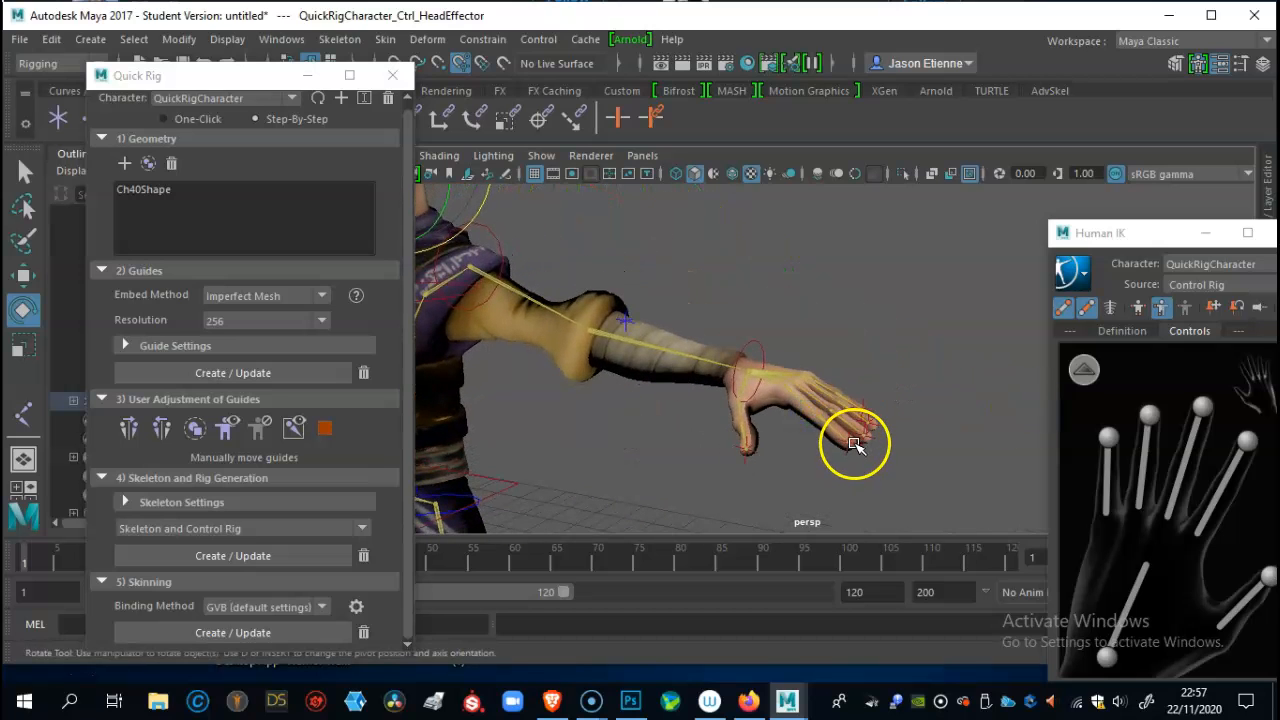
{"action": "left_click", "coordinate": [848, 443]}
{"action": "key", "text": "w"}
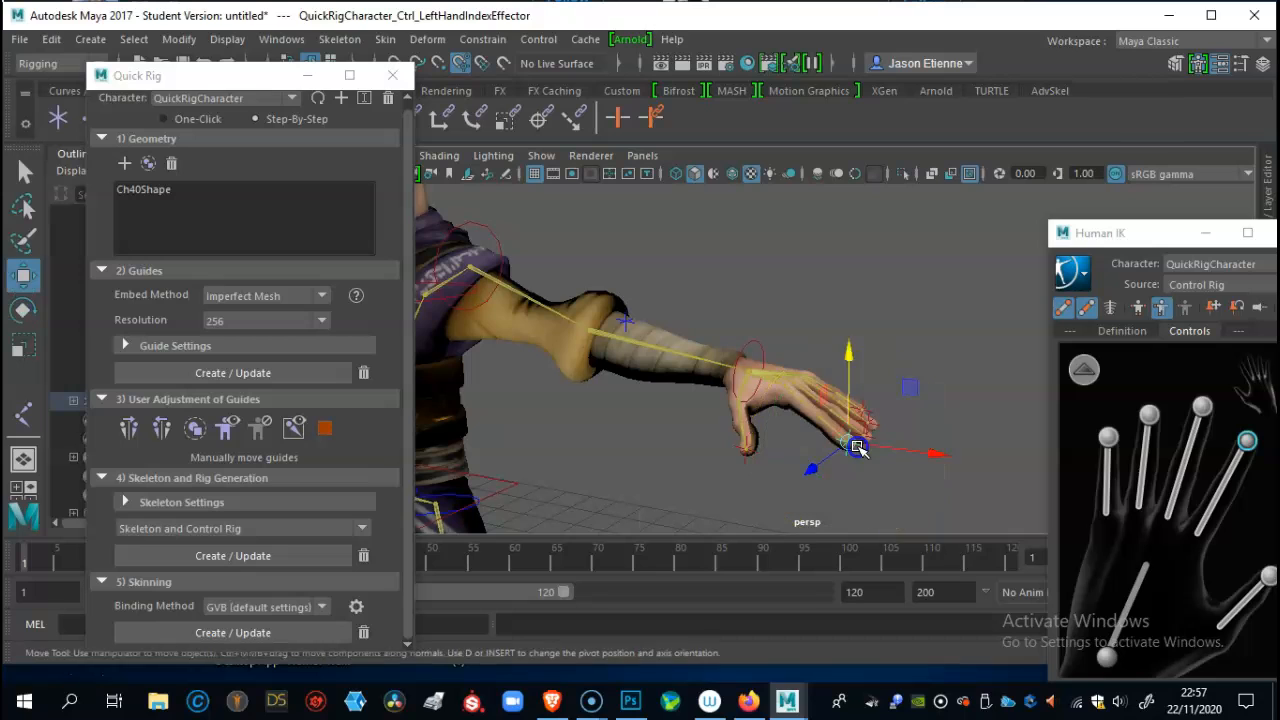
{"action": "left_click_drag", "start_coordinate": [852, 452], "coordinate": [676, 380]}
{"action": "left_click_drag", "start_coordinate": [567, 393], "coordinate": [548, 399]}
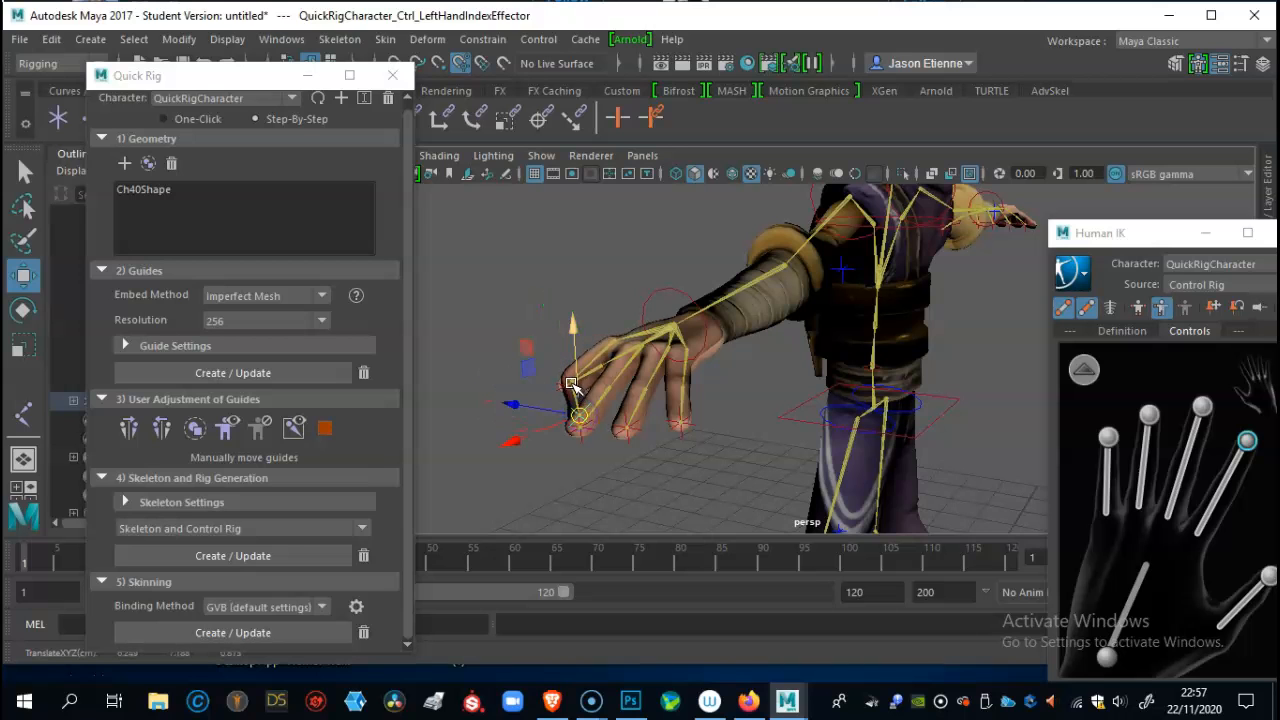
Bend the left middle finger inwards with its effector and readjust the index fingertip.
{"action": "mouse_move", "coordinate": [641, 410]}
{"action": "left_mouse_down", "text": "alt"}
{"action": "mouse_move", "coordinate": [580, 434]}
{"action": "mouse_move", "coordinate": [606, 403]}
{"action": "mouse_move", "coordinate": [662, 396]}
{"action": "left_mouse_up", "text": "alt"}
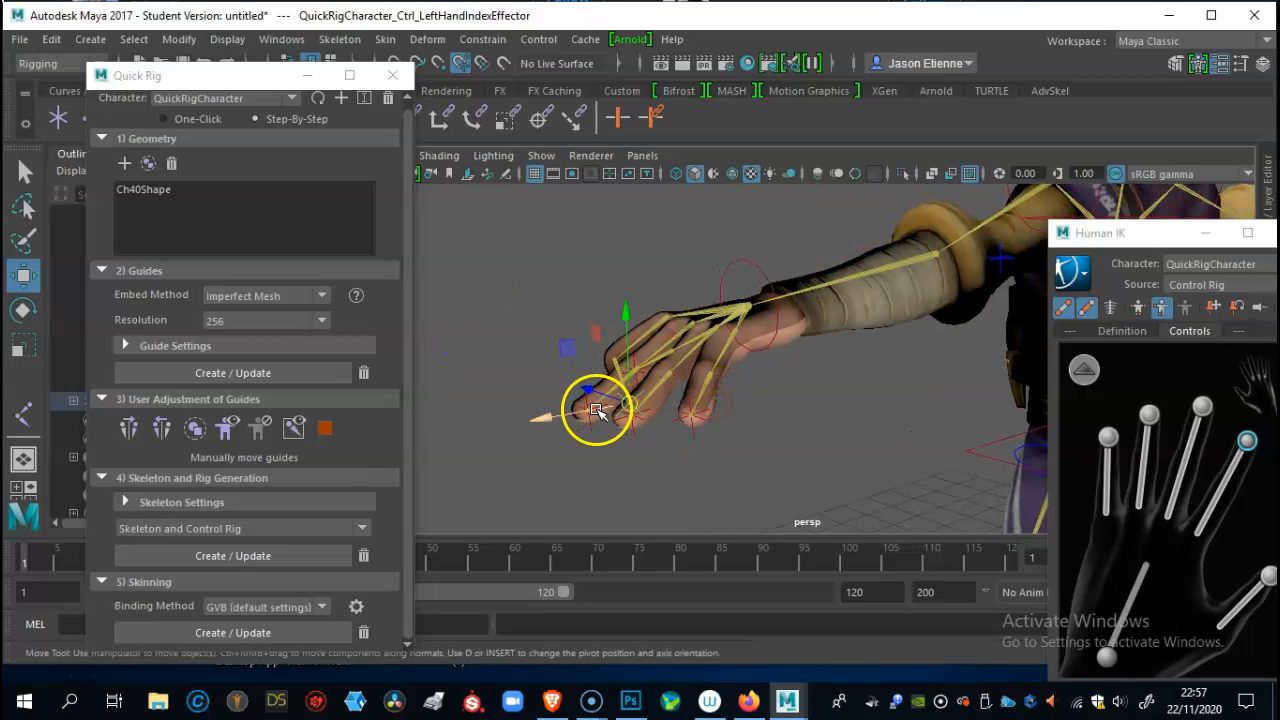
{"action": "left_click_drag", "start_coordinate": [594, 412], "coordinate": [616, 413]}
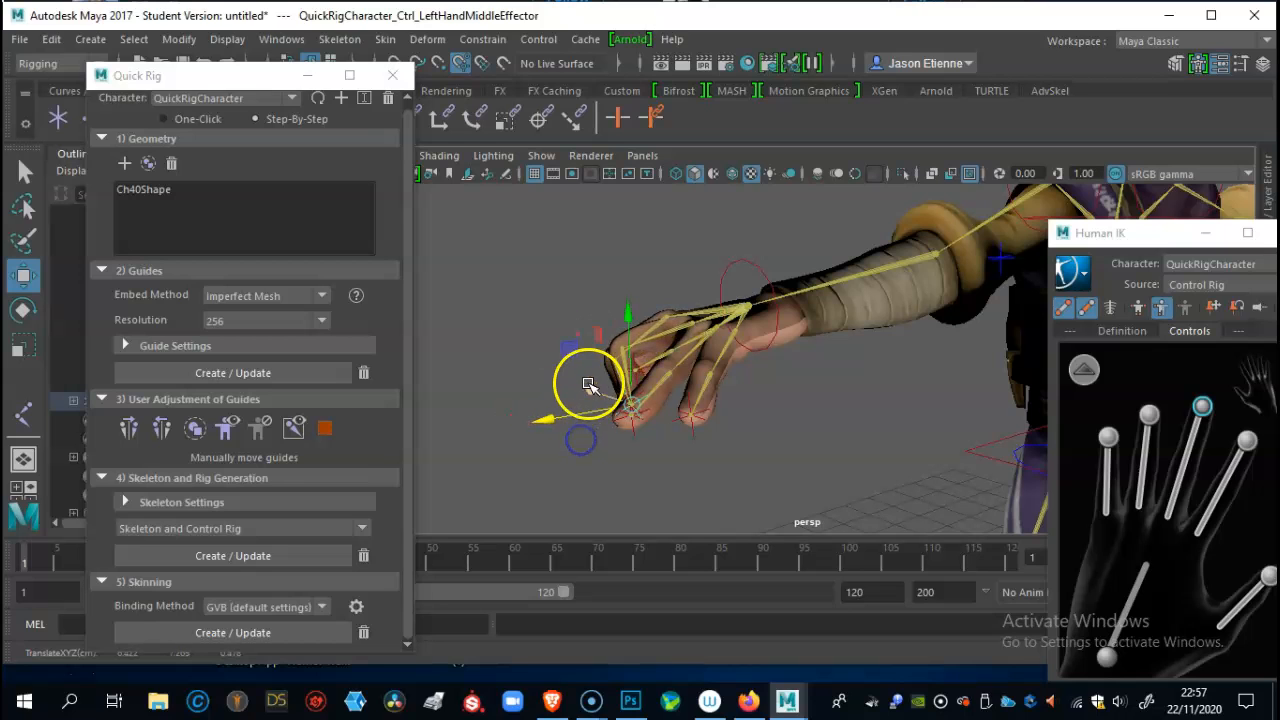
{"action": "left_click_drag", "start_coordinate": [630, 415], "coordinate": [786, 431], "text": "alt"}
{"action": "left_click_drag", "start_coordinate": [670, 423], "coordinate": [731, 422]}
{"action": "left_click", "coordinate": [655, 376]}
{"action": "left_click_drag", "start_coordinate": [595, 385], "coordinate": [675, 391]}
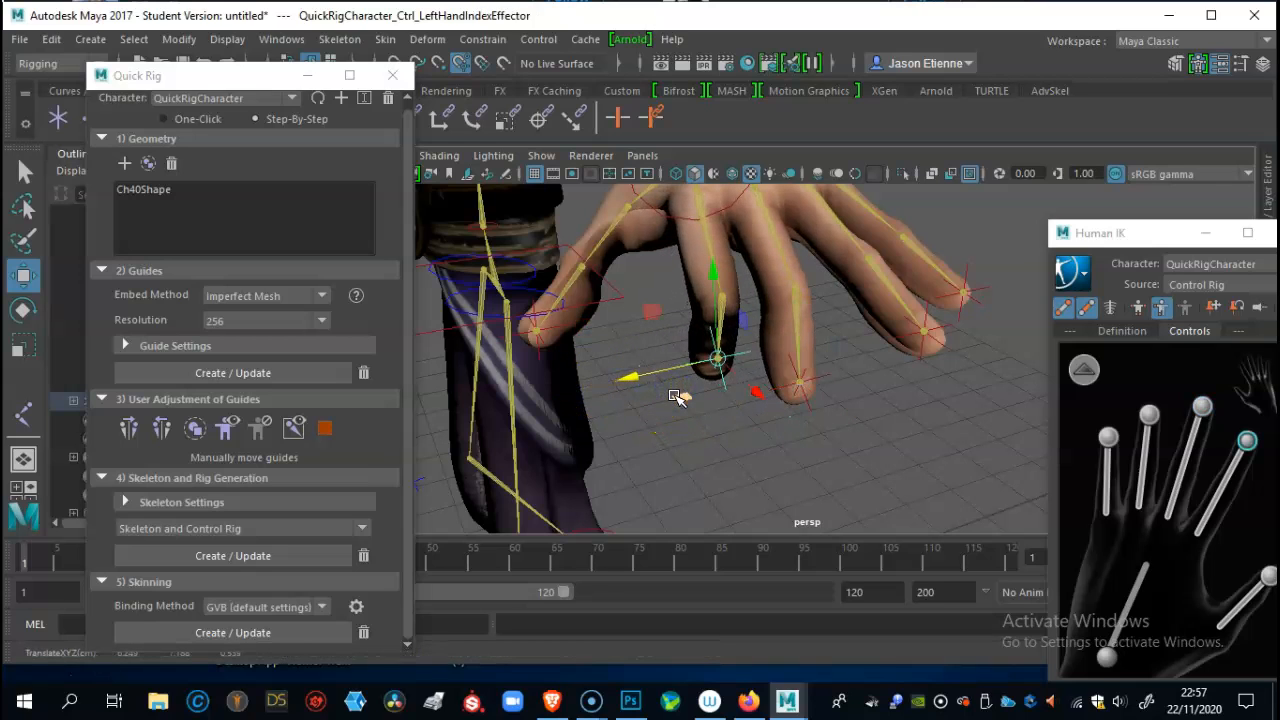
Curl the left ring and pinky fingers by moving their effectors.
{"action": "left_click", "coordinate": [920, 334]}
{"action": "left_click_drag", "start_coordinate": [857, 334], "coordinate": [683, 470], "text": "alt"}
{"action": "left_click_drag", "start_coordinate": [680, 344], "coordinate": [680, 357]}
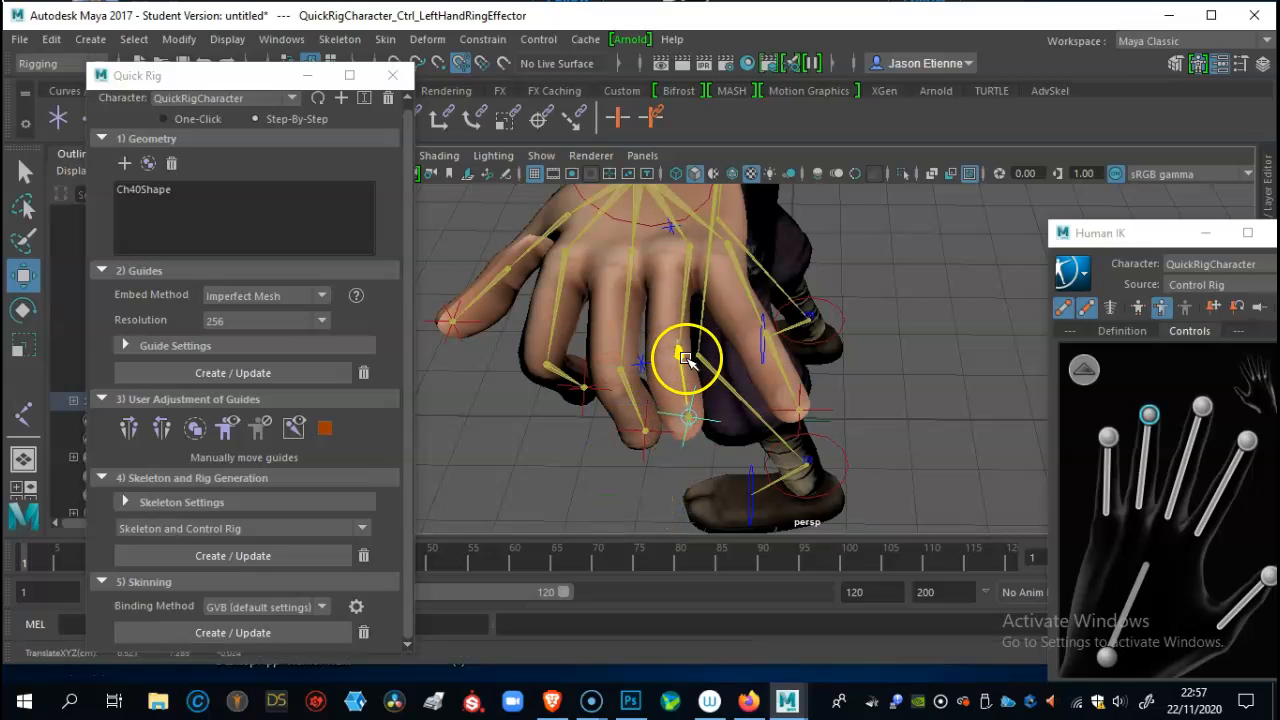
{"action": "left_click", "coordinate": [808, 428]}
{"action": "left_click_drag", "start_coordinate": [894, 443], "coordinate": [830, 453], "text": "alt"}
{"action": "left_click_drag", "start_coordinate": [668, 488], "coordinate": [703, 457]}
{"action": "left_click_drag", "start_coordinate": [697, 382], "coordinate": [680, 366]}
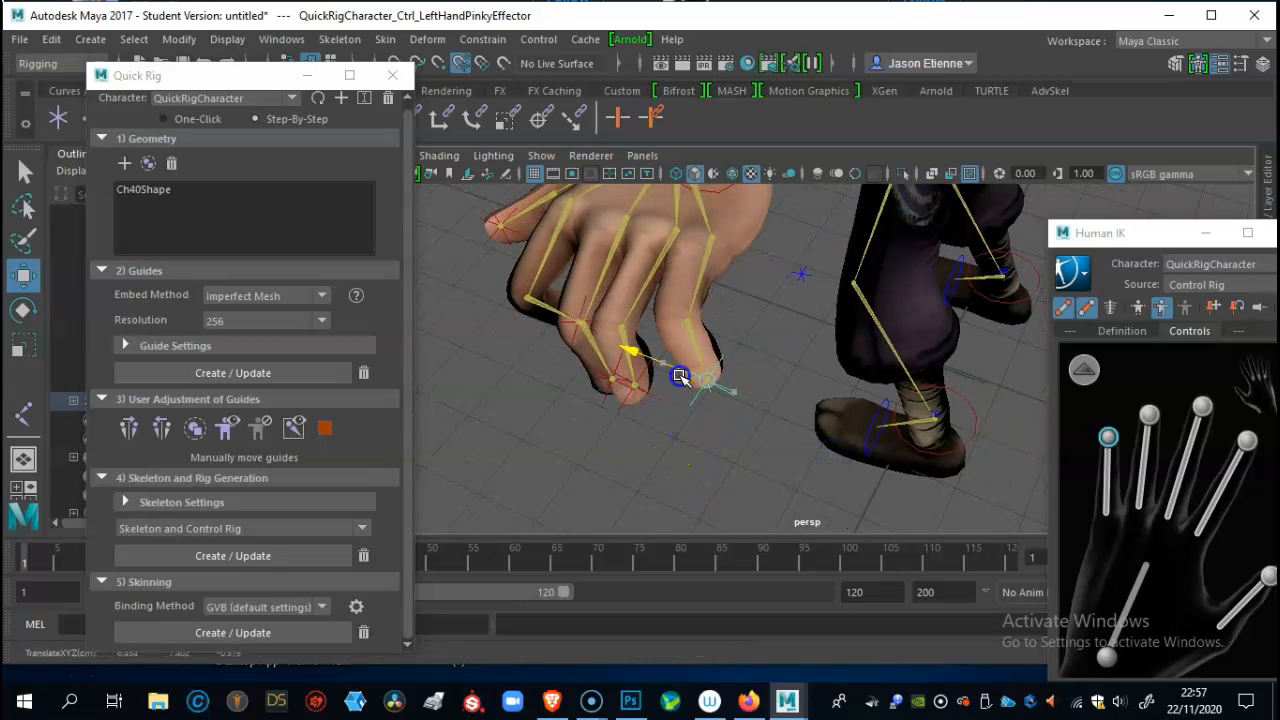
Bend the left thumb inwards towards the fingers by moving its effector.
{"action": "left_click_drag", "start_coordinate": [751, 420], "coordinate": [771, 480], "text": "alt"}
{"action": "left_click", "coordinate": [758, 508]}
{"action": "left_click_drag", "start_coordinate": [738, 526], "coordinate": [751, 519]}
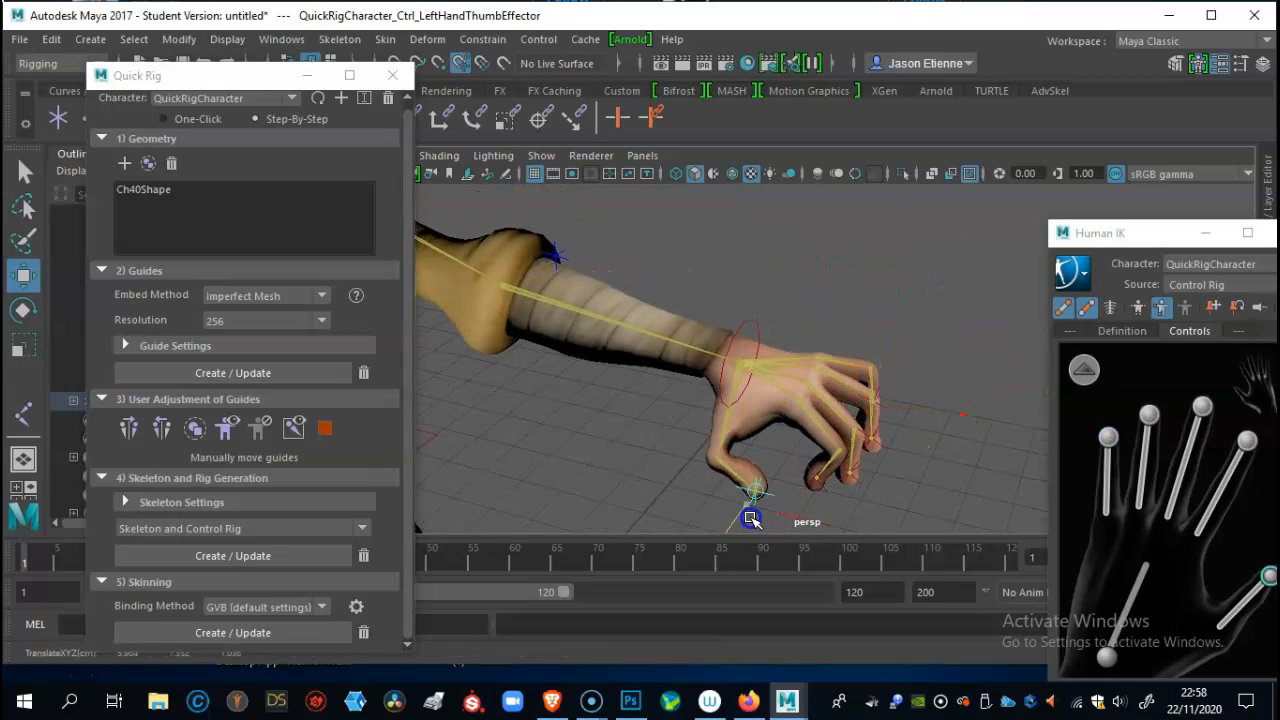
{"action": "left_click", "coordinate": [755, 515]}
{"action": "left_click", "coordinate": [757, 497]}
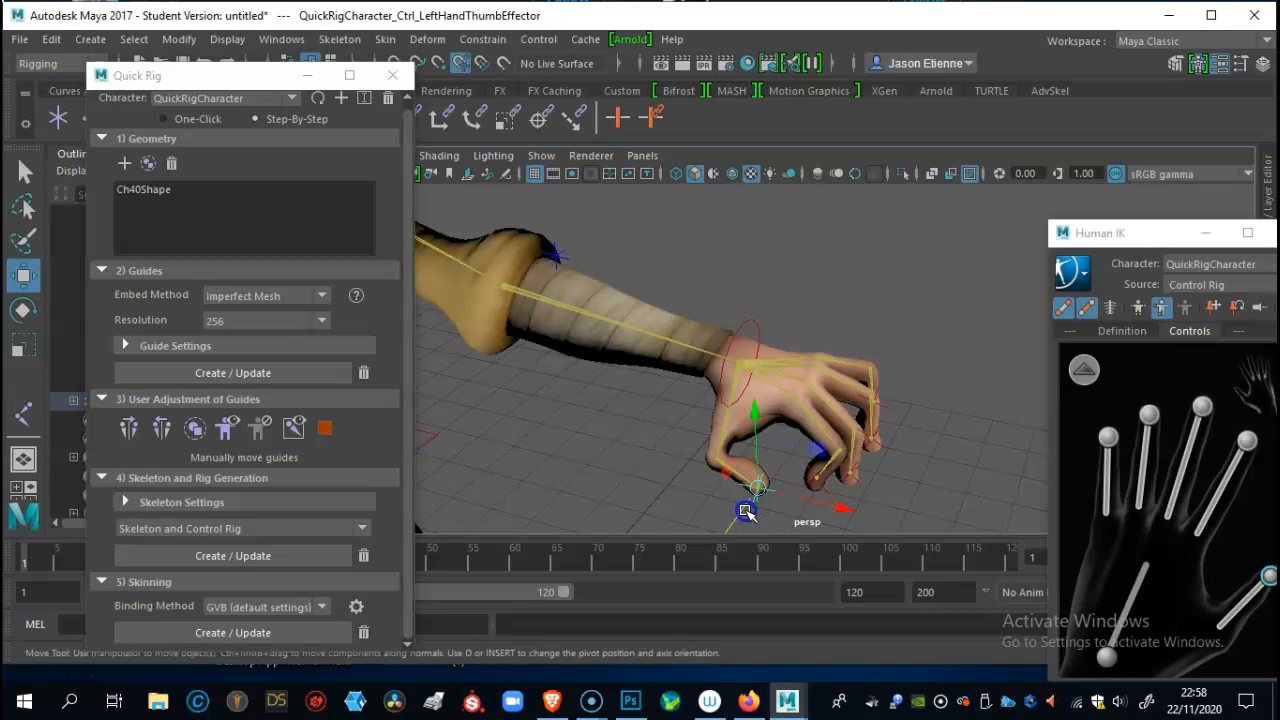
{"action": "left_click_drag", "start_coordinate": [812, 488], "coordinate": [827, 499]}
{"action": "left_click_drag", "start_coordinate": [682, 429], "coordinate": [753, 393], "text": "alt"}
{"action": "mouse_move", "coordinate": [928, 402]}
{"action": "left_mouse_down"}
{"action": "mouse_move", "coordinate": [915, 412]}
{"action": "mouse_move", "coordinate": [925, 409]}
{"action": "left_mouse_up"}
{"action": "left_click_drag", "start_coordinate": [872, 344], "coordinate": [872, 347]}
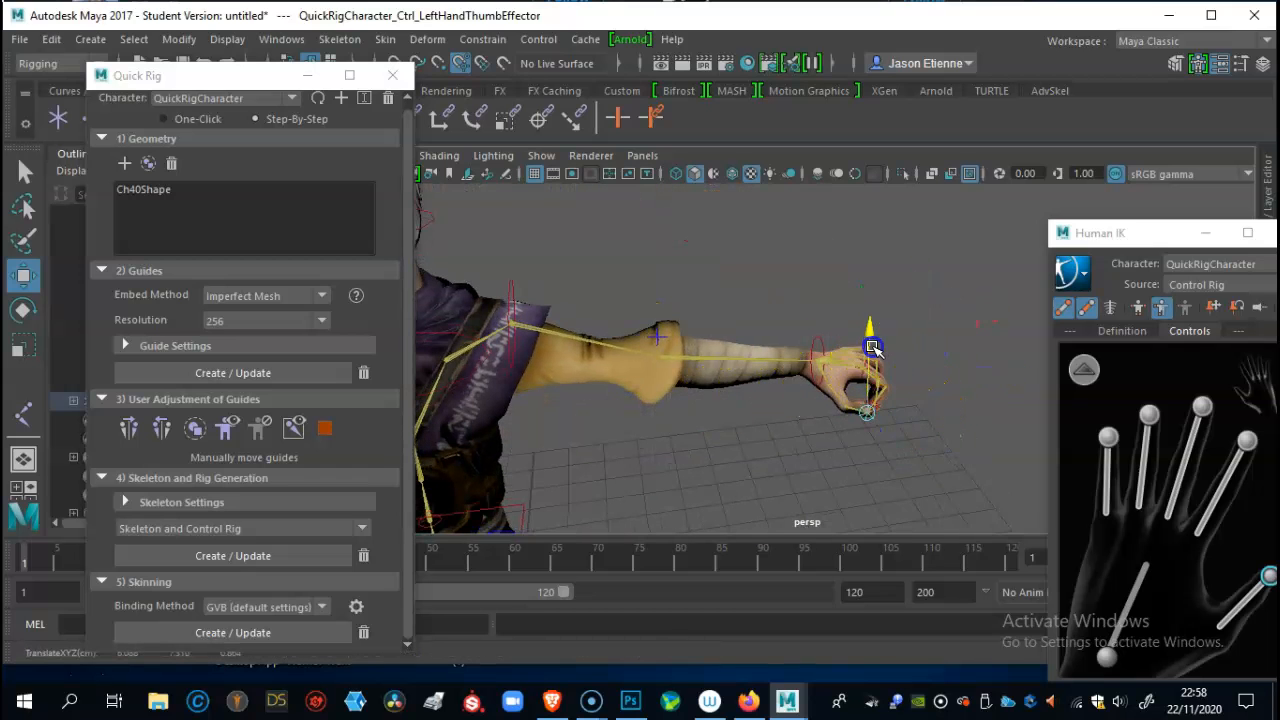
Step the right leg backwards and lift it slightly by moving the right ankle effector.
{"action": "left_click_drag", "start_coordinate": [903, 470], "coordinate": [925, 439], "text": "alt"}
{"action": "right_click_drag", "start_coordinate": [880, 429], "coordinate": [790, 432], "text": "alt"}
{"action": "left_click_drag", "start_coordinate": [790, 432], "coordinate": [720, 380], "text": "alt"}
{"action": "right_click_drag", "start_coordinate": [720, 380], "coordinate": [943, 480], "text": "alt"}
{"action": "middle_click_drag", "start_coordinate": [820, 470], "coordinate": [777, 366], "text": "alt"}
{"action": "left_click_drag", "start_coordinate": [801, 423], "coordinate": [782, 384], "text": "alt"}
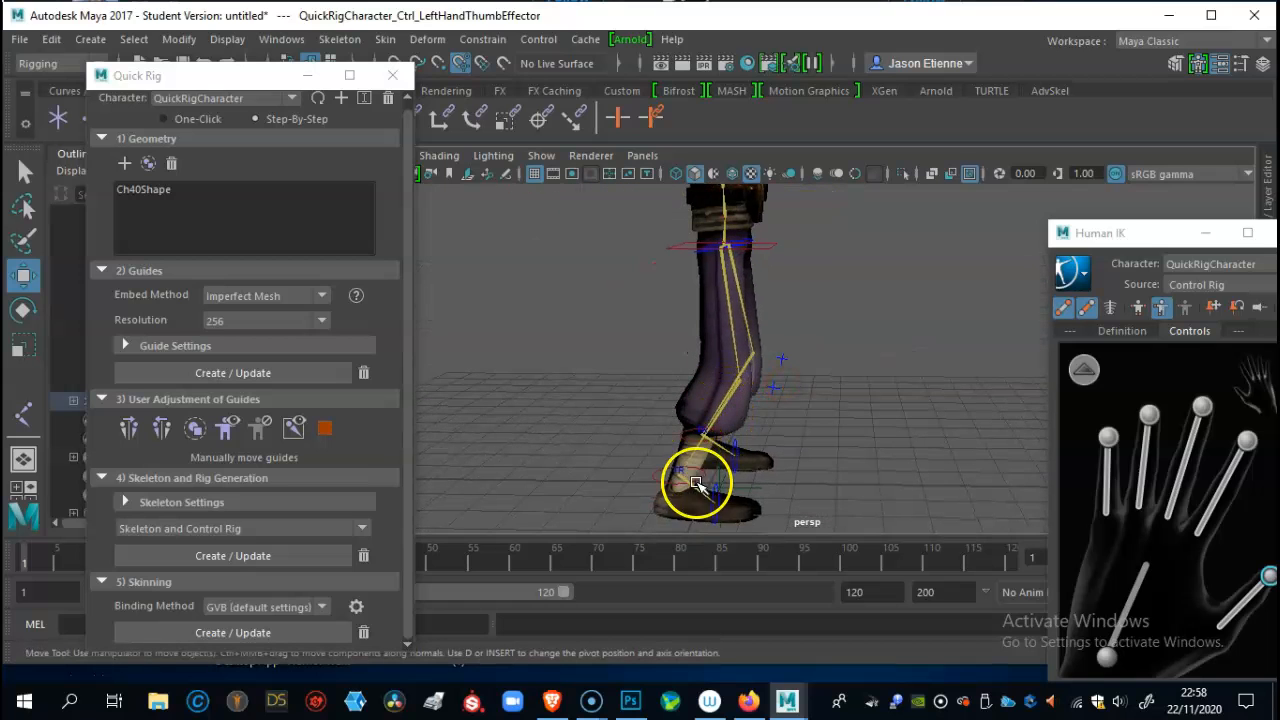
{"action": "left_click", "coordinate": [766, 486]}
{"action": "left_click_drag", "start_coordinate": [766, 486], "coordinate": [663, 470]}
{"action": "left_click_drag", "start_coordinate": [622, 432], "coordinate": [626, 414]}
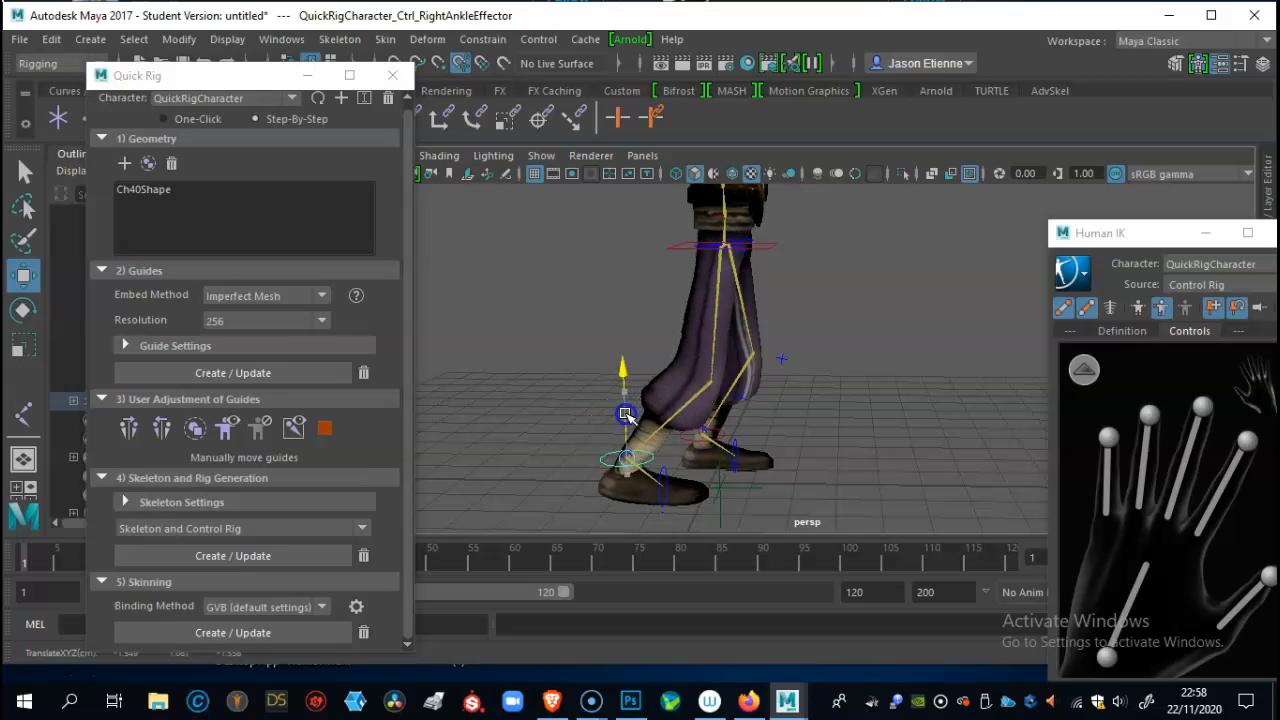
Bend the right toes by rotating the right foot effector, and adjust the right ankle's height.
{"action": "left_click", "coordinate": [669, 498]}
{"action": "key", "text": "e"}
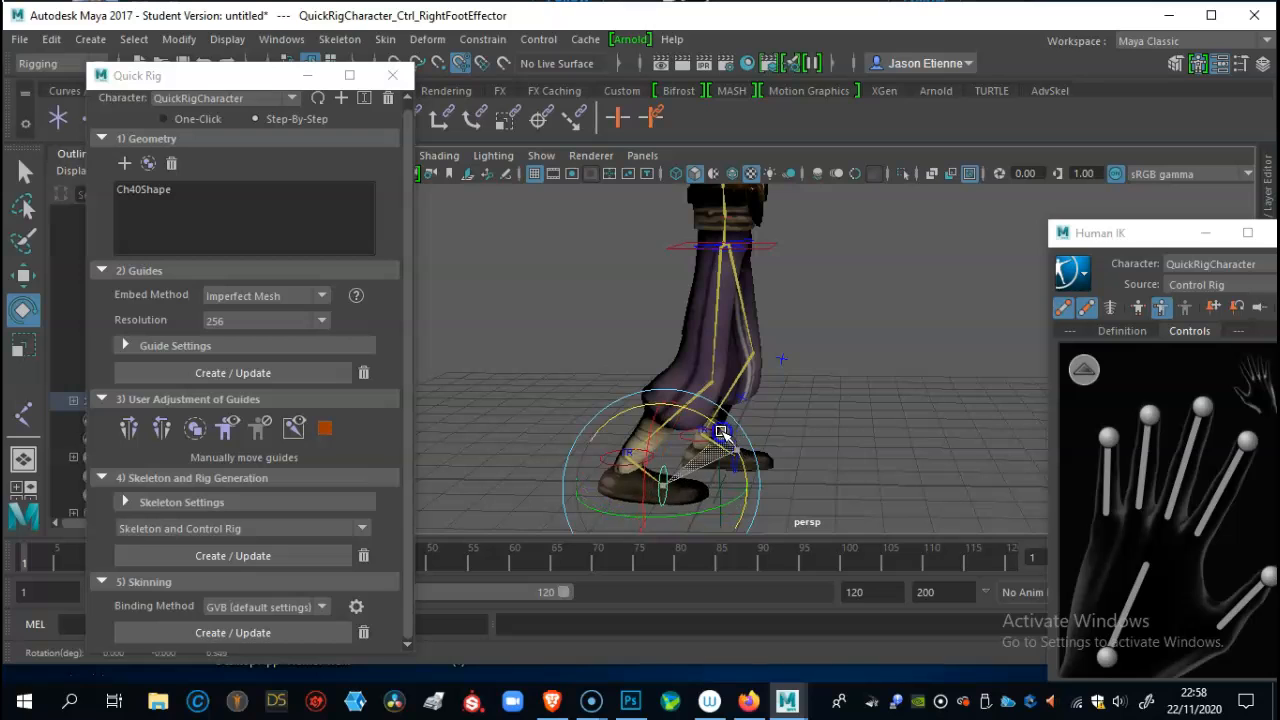
{"action": "left_click", "coordinate": [564, 412]}
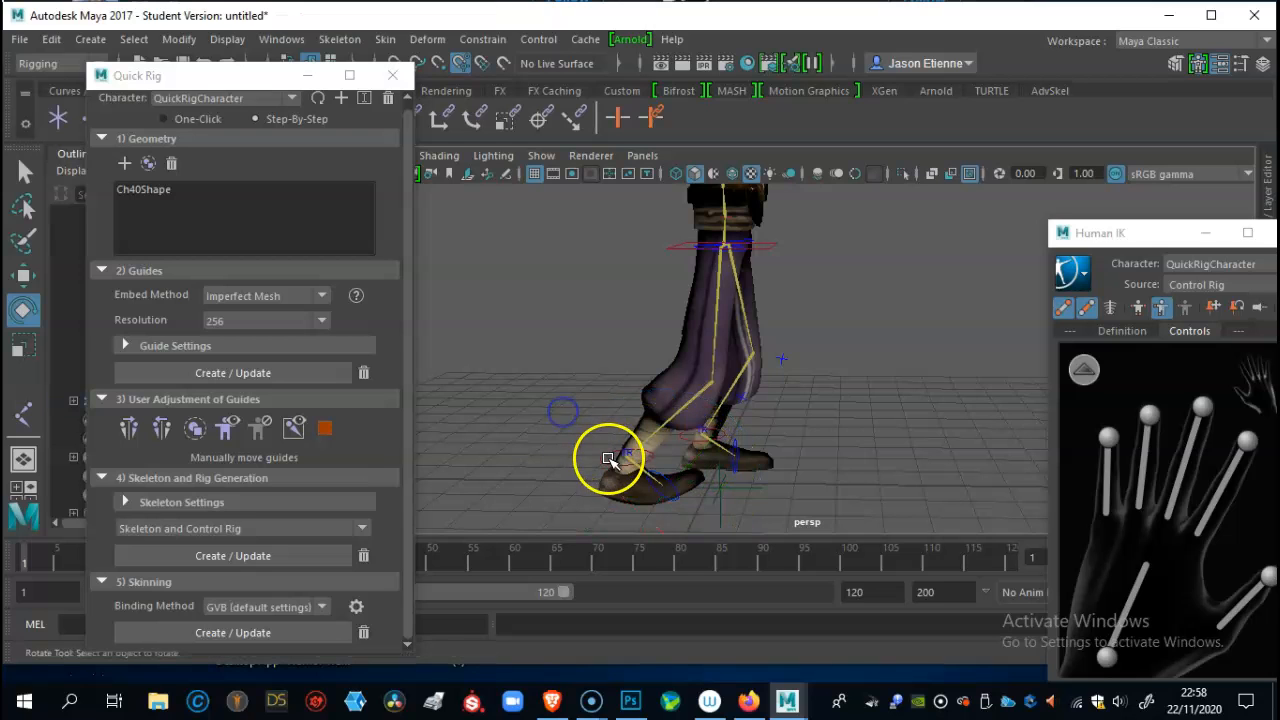
{"action": "left_click", "coordinate": [612, 461]}
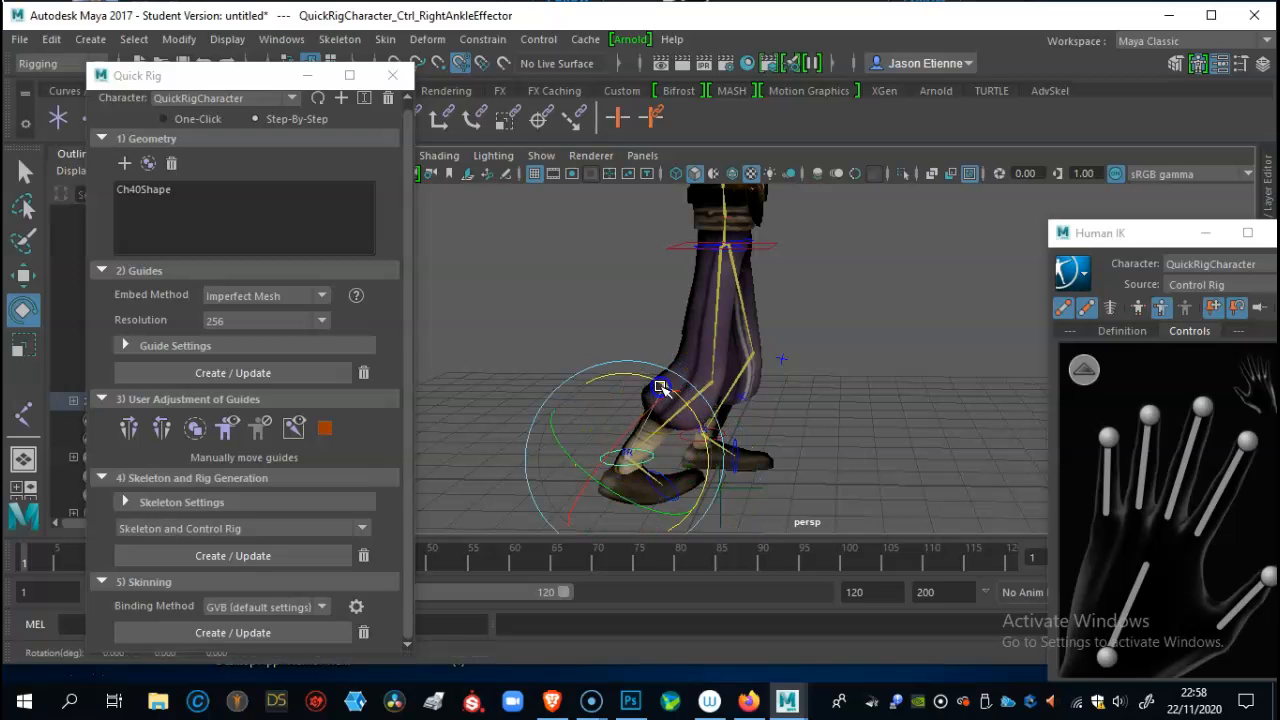
{"action": "key", "text": "w"}
{"action": "left_click_drag", "start_coordinate": [623, 461], "coordinate": [625, 447]}
Reposition the left foot by moving the left ankle effector.
{"action": "left_click_drag", "start_coordinate": [863, 497], "coordinate": [764, 474], "text": "alt"}
{"action": "left_click", "coordinate": [763, 455]}
{"action": "left_click_drag", "start_coordinate": [823, 437], "coordinate": [832, 442]}
Turn the character's head to the side by rotating the head effector.
{"action": "left_click_drag", "start_coordinate": [914, 478], "coordinate": [838, 432], "text": "alt"}
{"action": "middle_click_drag", "start_coordinate": [838, 432], "coordinate": [832, 546], "text": "alt"}
{"action": "middle_click_drag", "start_coordinate": [778, 248], "coordinate": [767, 299], "text": "alt"}
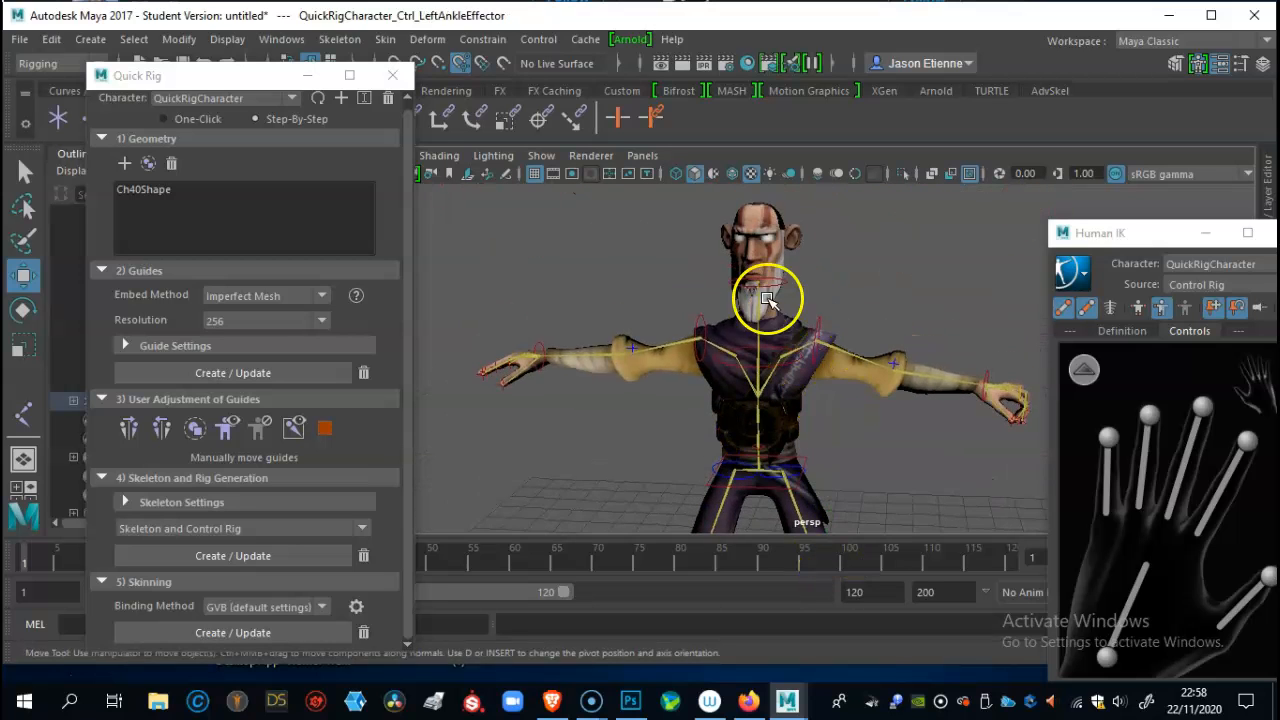
{"action": "left_click", "coordinate": [771, 281]}
{"action": "key", "text": "e"}
{"action": "left_click_drag", "start_coordinate": [767, 269], "coordinate": [825, 271]}
Bring the right arm down and closer to the body by moving the right wrist effector.
{"action": "left_click_drag", "start_coordinate": [570, 435], "coordinate": [720, 396], "text": "alt"}
{"action": "left_click", "coordinate": [548, 457]}
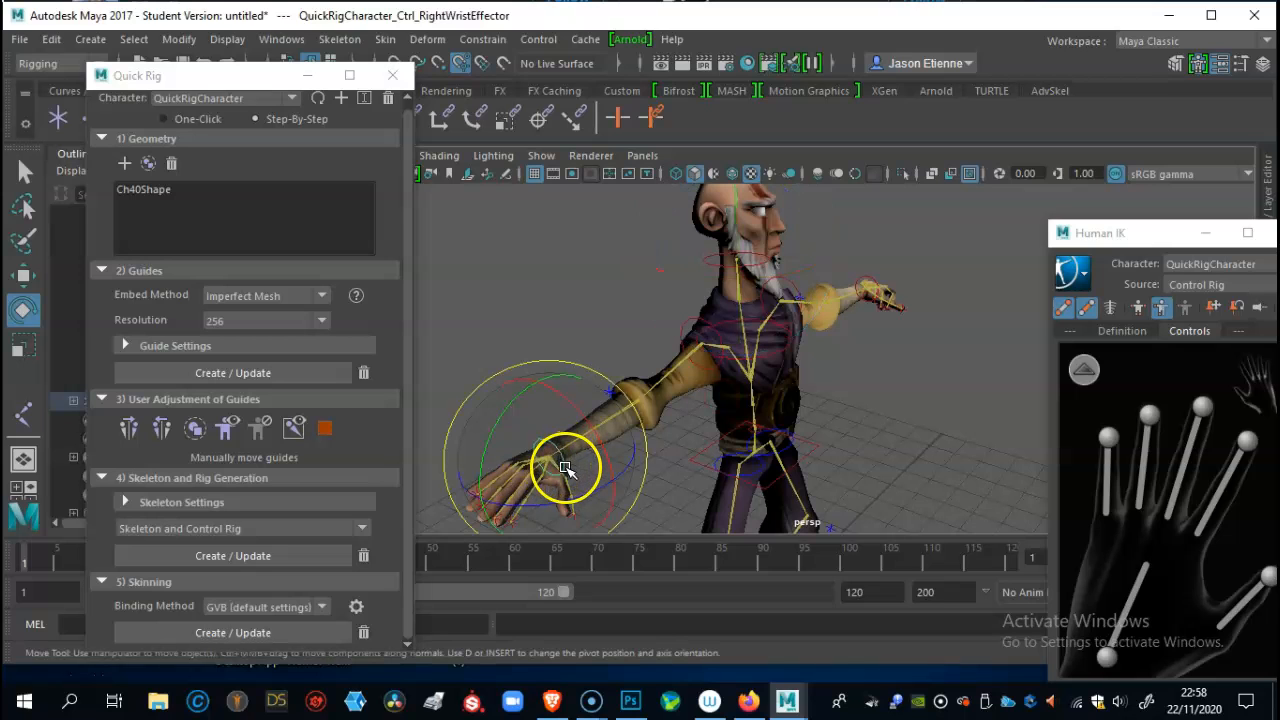
{"action": "key", "text": "w"}
{"action": "left_click_drag", "start_coordinate": [574, 457], "coordinate": [622, 466]}
{"action": "left_click_drag", "start_coordinate": [720, 376], "coordinate": [679, 376]}
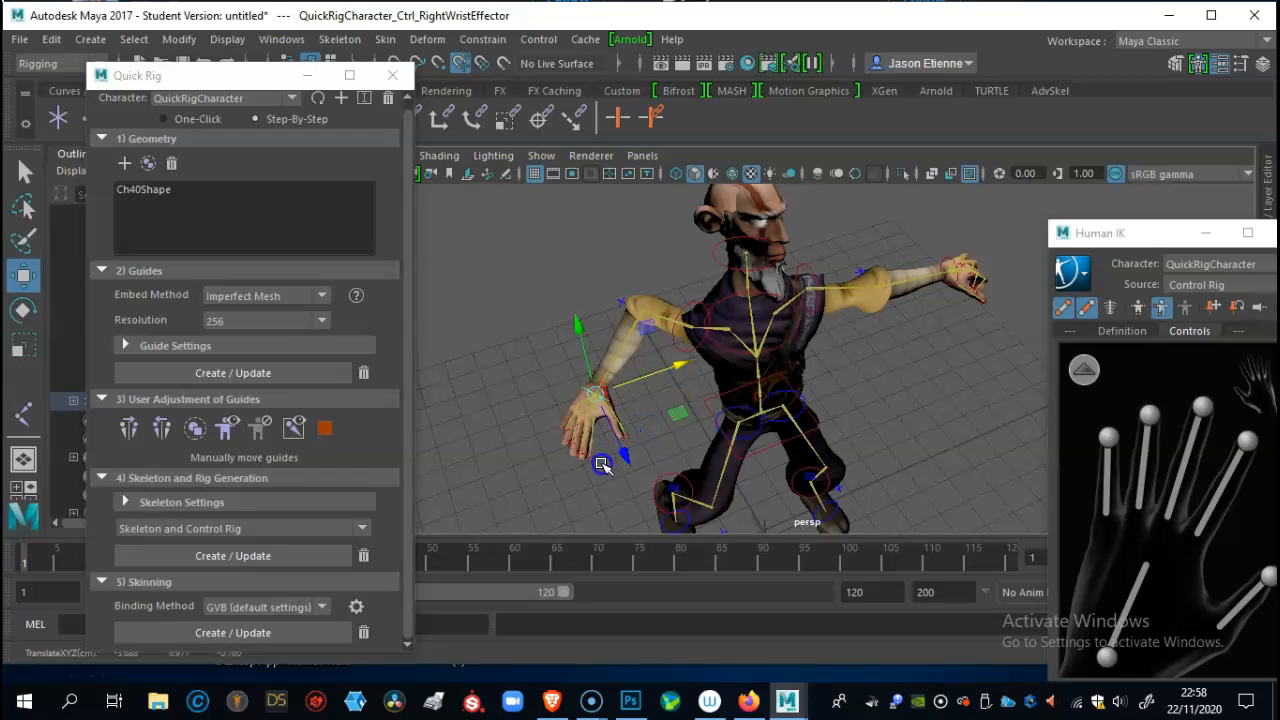
{"action": "left_click_drag", "start_coordinate": [624, 460], "coordinate": [625, 395]}
{"action": "left_click", "coordinate": [610, 403]}
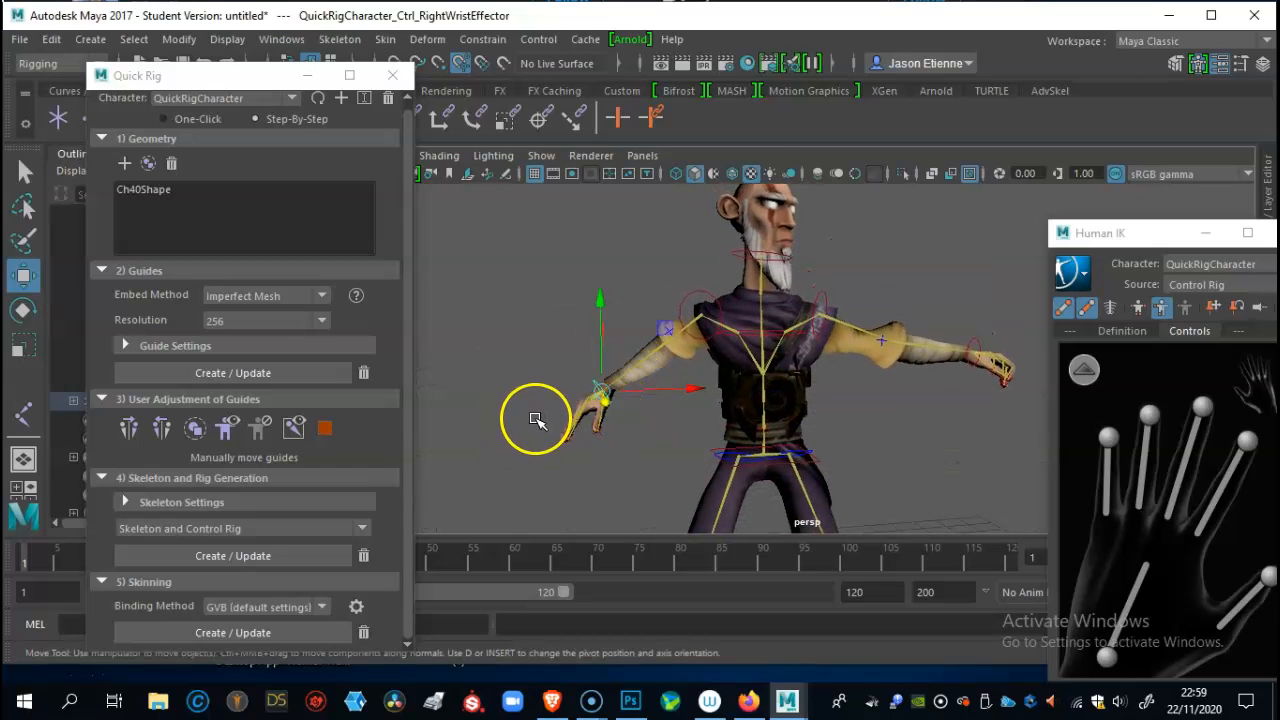
Bend the right hand's fingers by rotating their selected effectors together.
{"action": "key", "text": "e"}
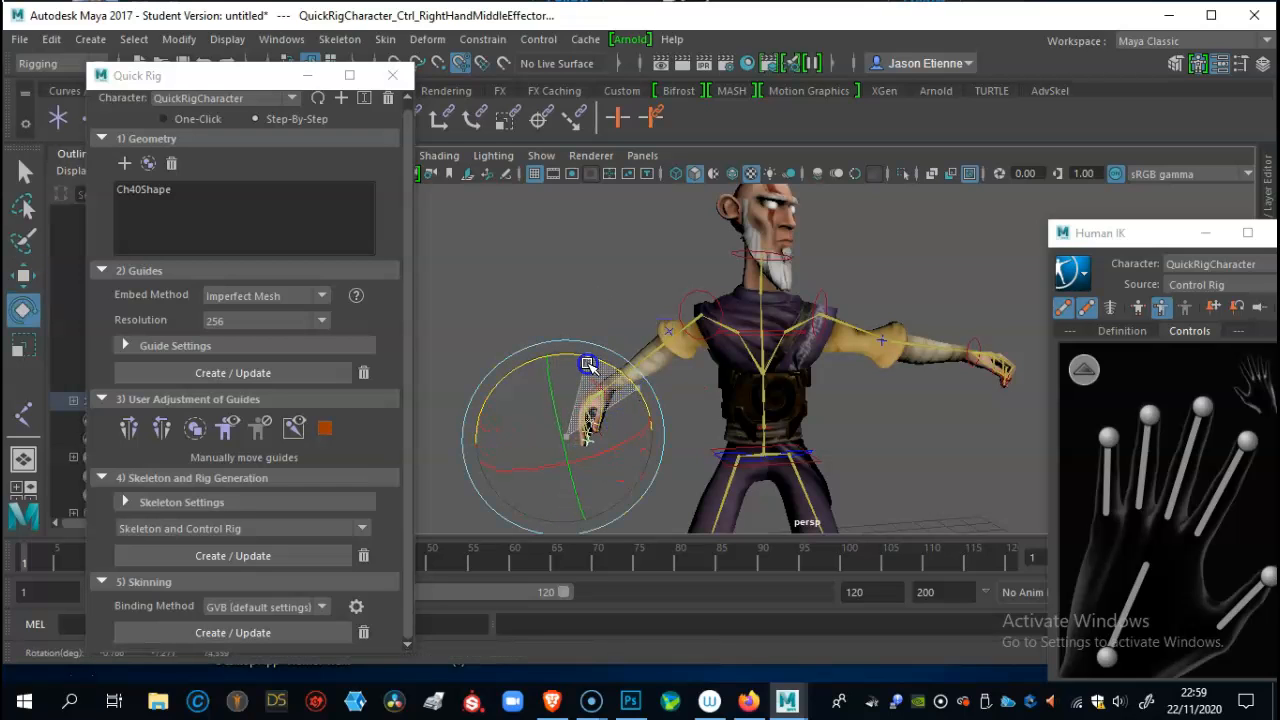
{"action": "left_click_drag", "start_coordinate": [866, 443], "coordinate": [692, 311], "text": "alt"}
{"action": "left_click", "coordinate": [645, 306]}
Lower the left arm towards the body by moving the left wrist effector.
{"action": "left_click_drag", "start_coordinate": [821, 332], "coordinate": [789, 396], "text": "alt"}
{"action": "left_click", "coordinate": [813, 413]}
{"action": "key", "text": "w"}
{"action": "left_click_drag", "start_coordinate": [716, 495], "coordinate": [818, 407], "text": "alt"}
Examine the posed character's skinning from several angles and up close at the head and shoulders.
{"action": "mouse_move", "coordinate": [906, 433]}
{"action": "left_mouse_down", "text": "alt"}
{"action": "mouse_move", "coordinate": [797, 400]}
{"action": "mouse_move", "coordinate": [812, 385]}
{"action": "mouse_move", "coordinate": [837, 434]}
{"action": "mouse_move", "coordinate": [711, 434]}
{"action": "mouse_move", "coordinate": [673, 396]}
{"action": "mouse_move", "coordinate": [834, 394]}
{"action": "mouse_move", "coordinate": [920, 414]}
{"action": "mouse_move", "coordinate": [901, 414]}
{"action": "left_mouse_up", "text": "alt"}
{"action": "left_click_drag", "start_coordinate": [588, 453], "coordinate": [615, 456], "text": "alt"}
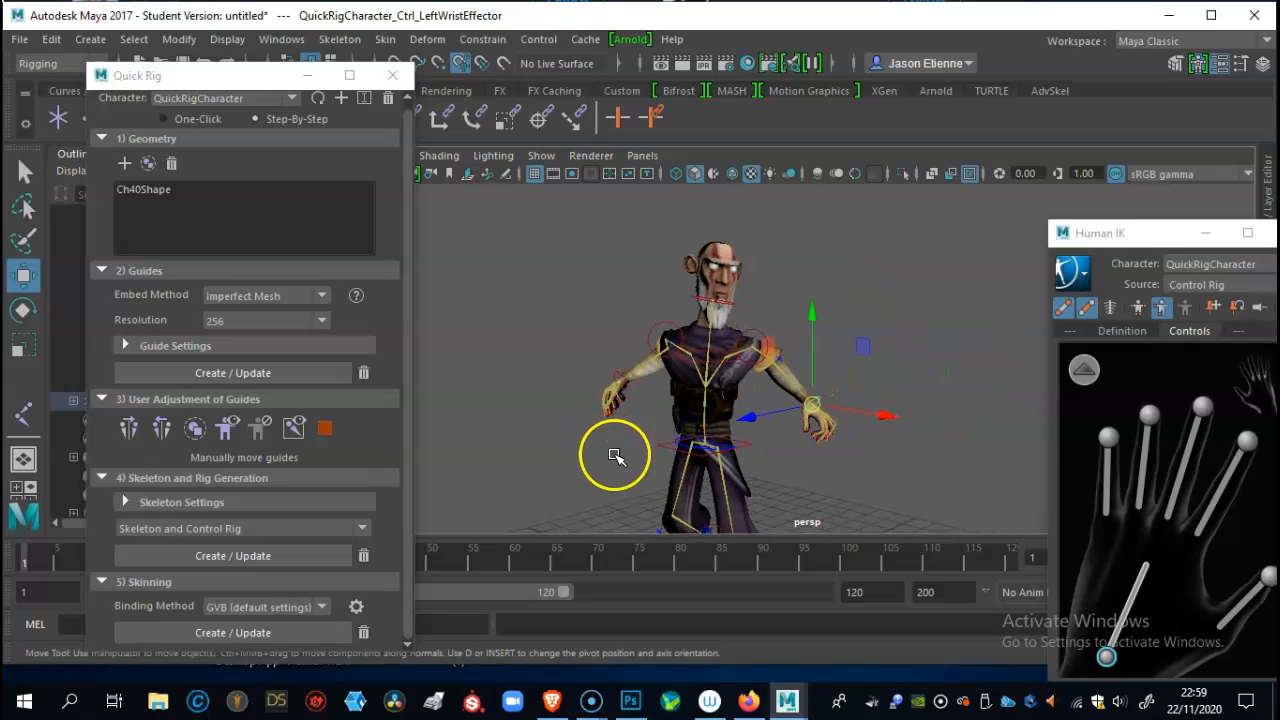
{"action": "left_click_drag", "start_coordinate": [704, 428], "coordinate": [740, 395], "text": "alt"}
{"action": "right_click_drag", "start_coordinate": [740, 395], "coordinate": [760, 360], "text": "alt"}
{"action": "left_click_drag", "start_coordinate": [760, 360], "coordinate": [787, 474], "text": "alt"}
{"action": "mouse_move", "coordinate": [781, 407]}
{"action": "left_mouse_down", "text": "alt"}
{"action": "mouse_move", "coordinate": [737, 414]}
{"action": "mouse_move", "coordinate": [760, 405]}
{"action": "left_mouse_up", "text": "alt"}
{"action": "right_click_drag", "start_coordinate": [760, 405], "coordinate": [798, 400], "text": "alt"}
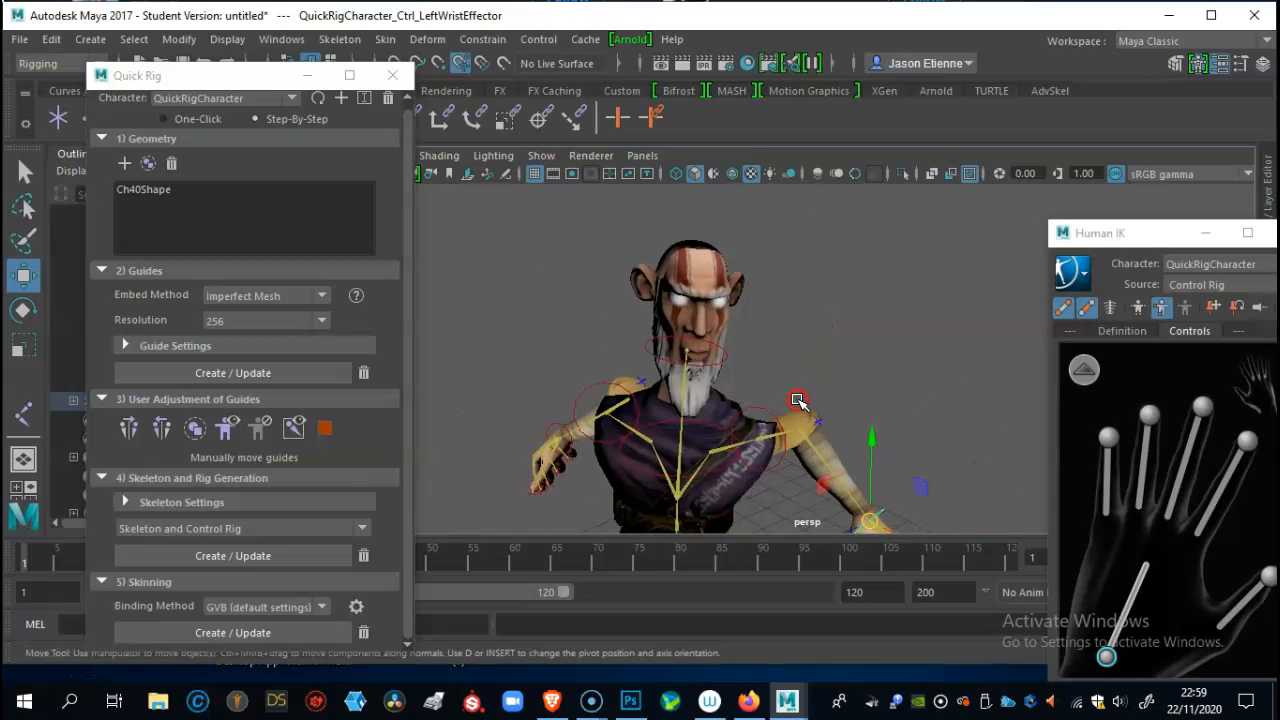